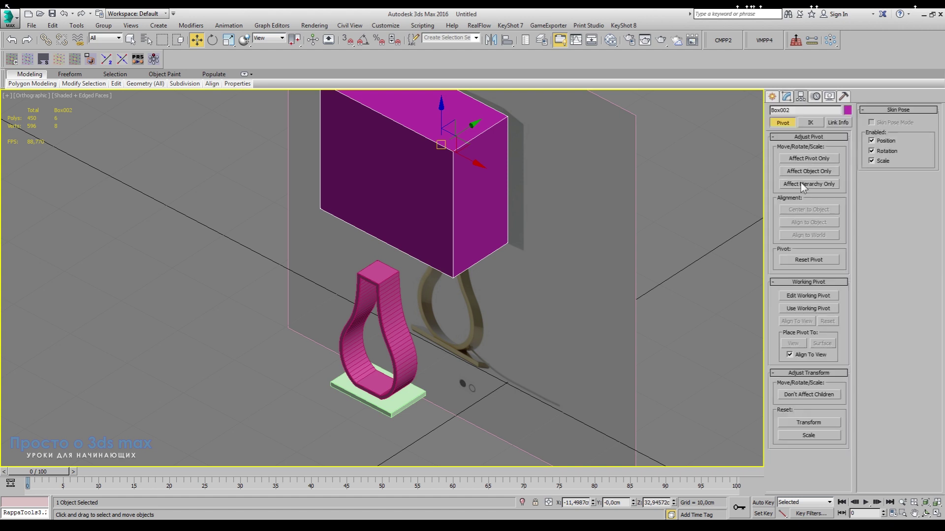
Align the purple box to the pink lamp frame, center to center, in X, Y and Z.
click(808, 159)
click(808, 159)
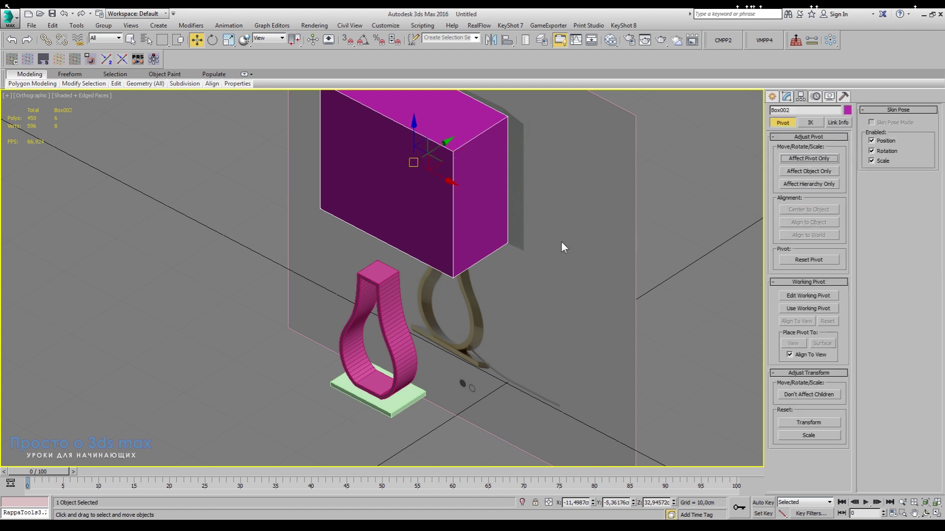
click(507, 40)
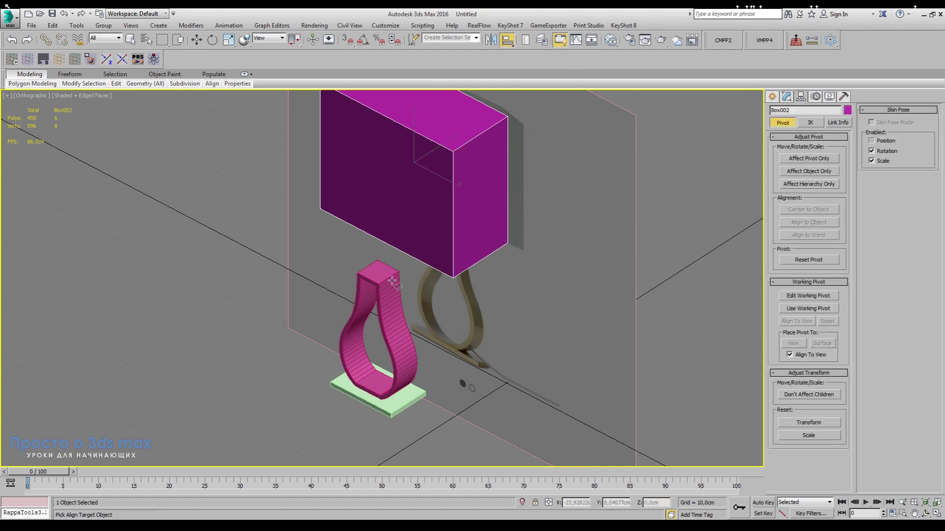
click(381, 284)
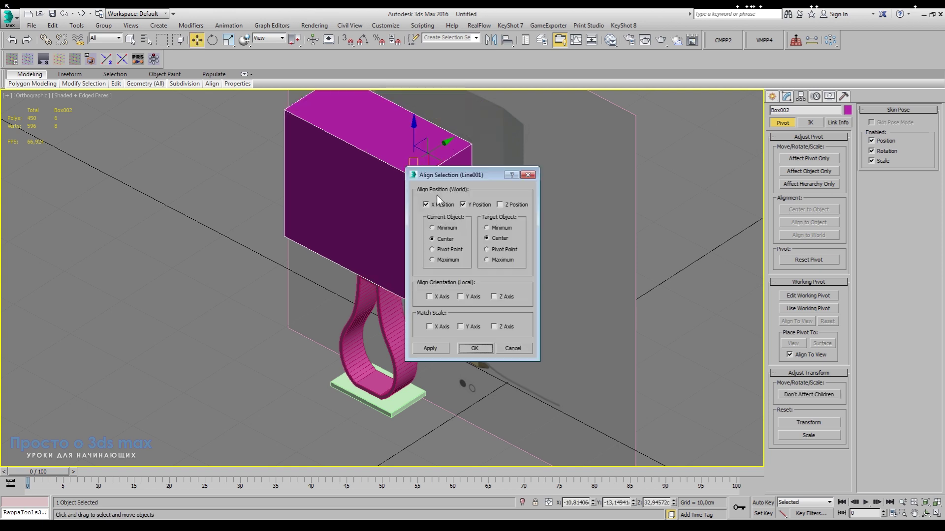
click(500, 206)
click(475, 348)
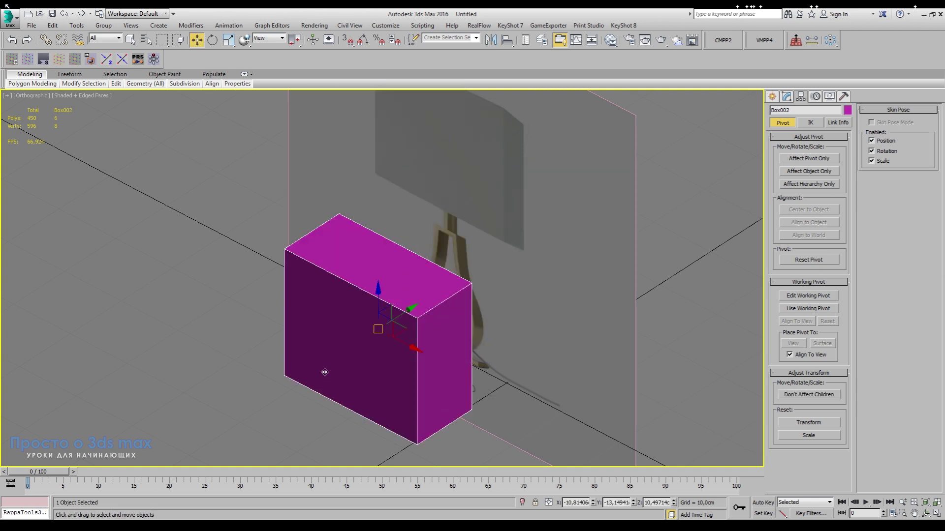
Raise the purple box straight up to lampshade height above the pink frame.
drag(378, 293, 378, 125)
mouse_move(372, 266)
alt+middle_down()
mouse_move(463, 236)
mouse_move(390, 258)
mouse_move(403, 259)
mouse_move(384, 256)
alt+middle_up()
scroll(297, 253, up, 5)
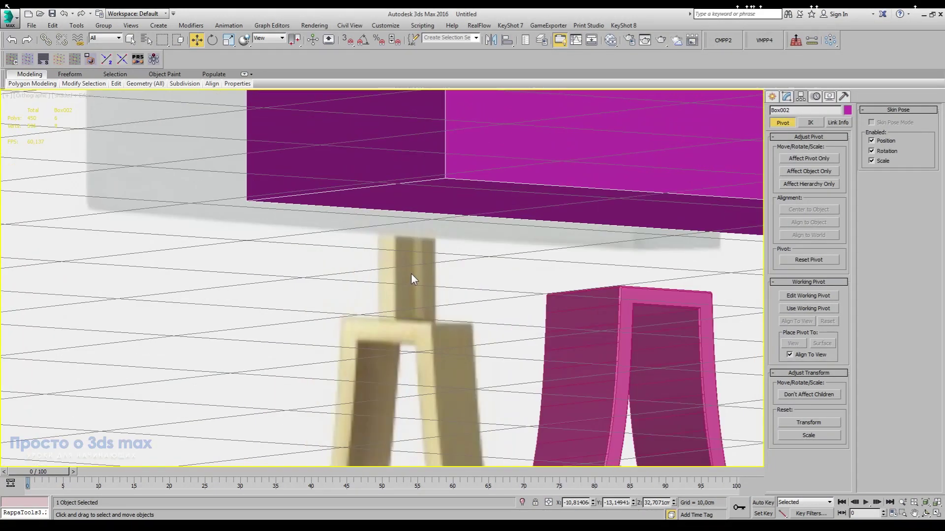
scroll(412, 274, down, 3)
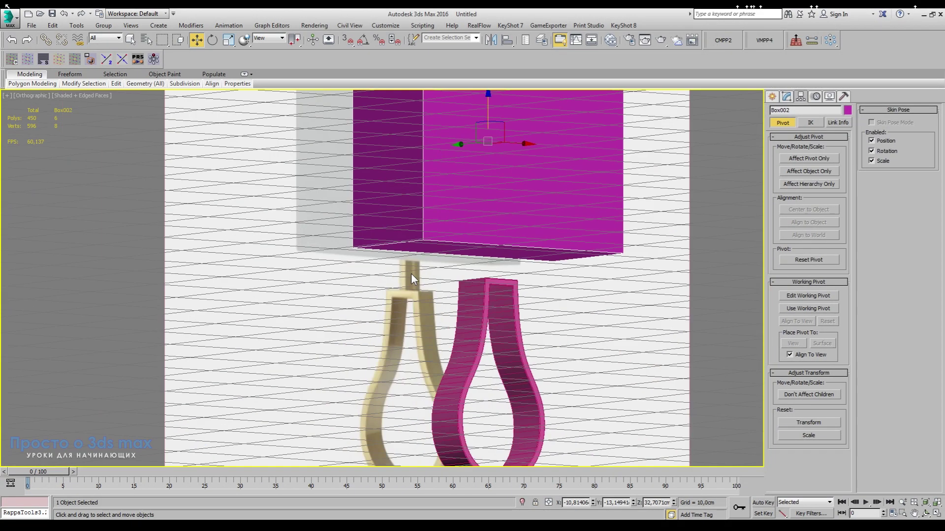
scroll(521, 304, down, 1)
Delete the purple lampshade box.
click(485, 201)
alt+middle_drag(467, 230, 386, 247)
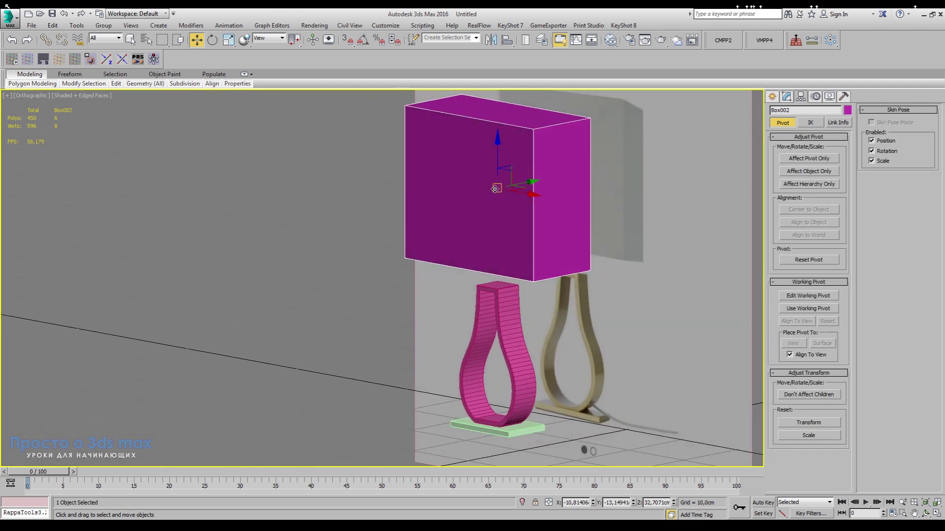
key(Delete)
Create a small box in front of the base plate in the top view, about 1.87 x 1.61 x 1.24 cm, with two length segments.
middle_drag(491, 314, 407, 326)
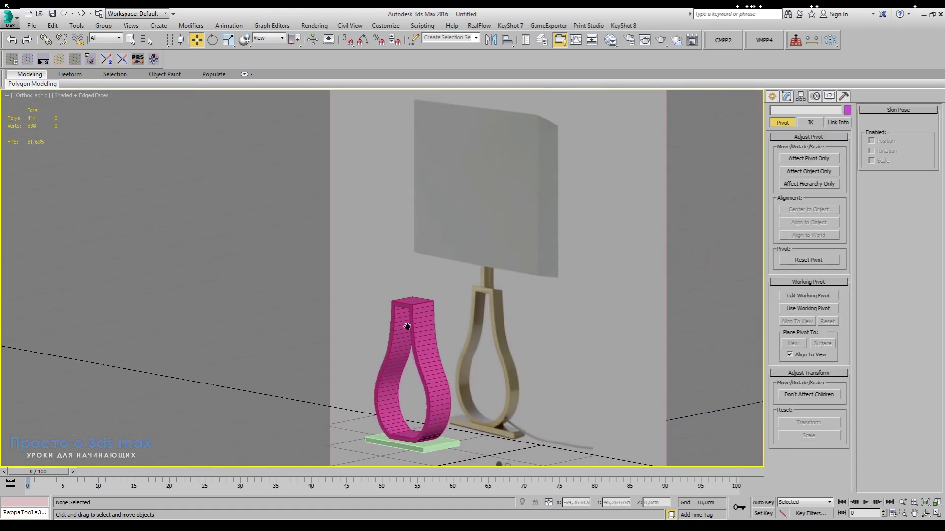
key(t)
key(z)
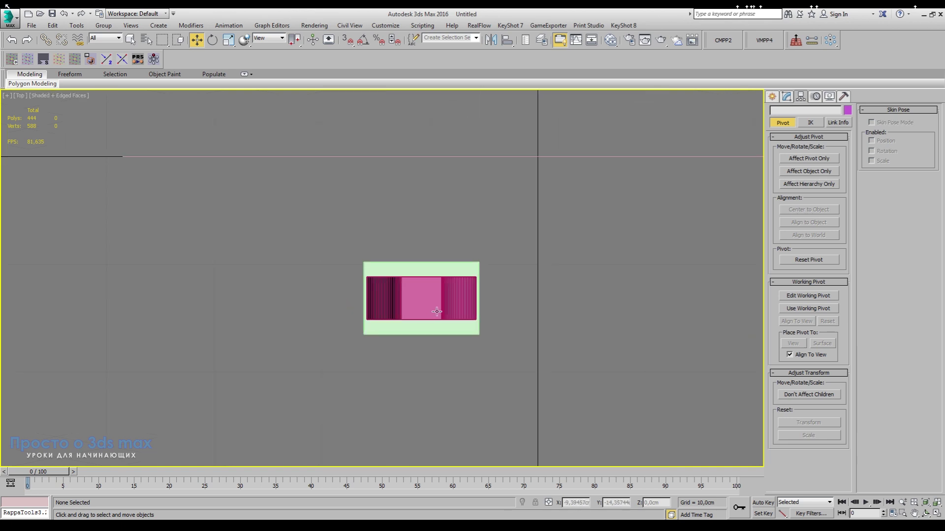
click(773, 96)
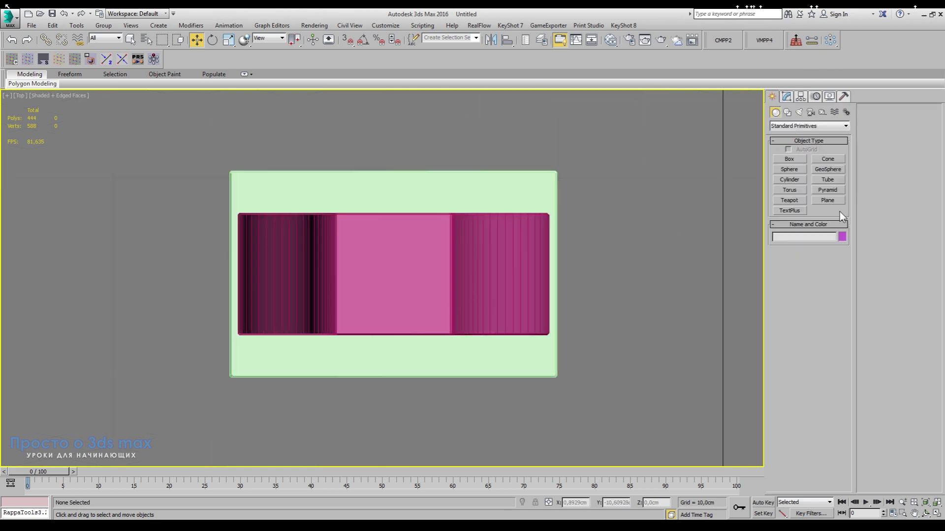
click(789, 159)
drag(364, 400, 413, 458)
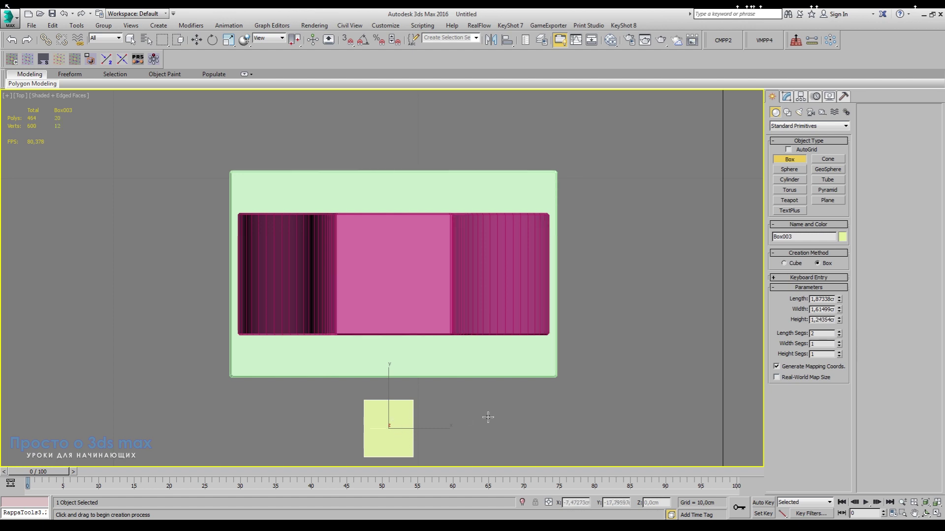
Convert the new small box to an Editable Poly.
middle_drag(441, 428, 478, 397)
scroll(429, 397, up, 2)
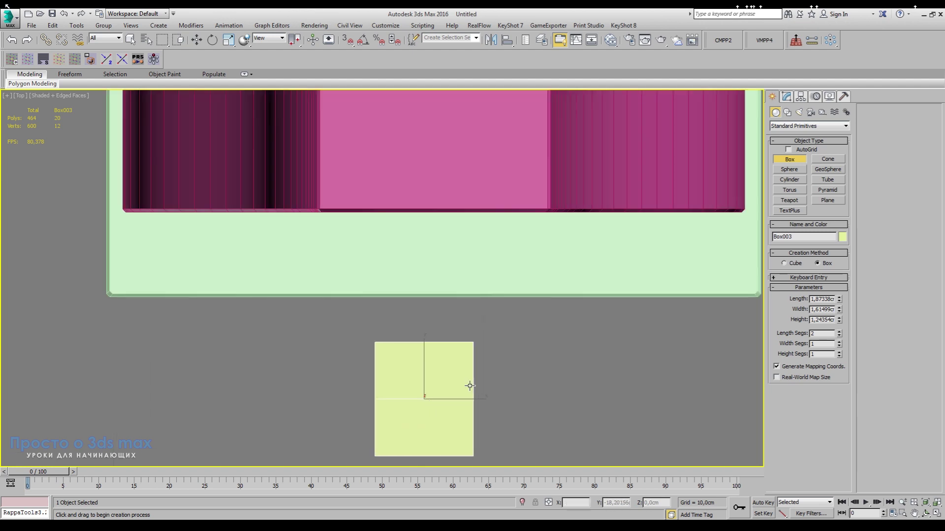
click(786, 97)
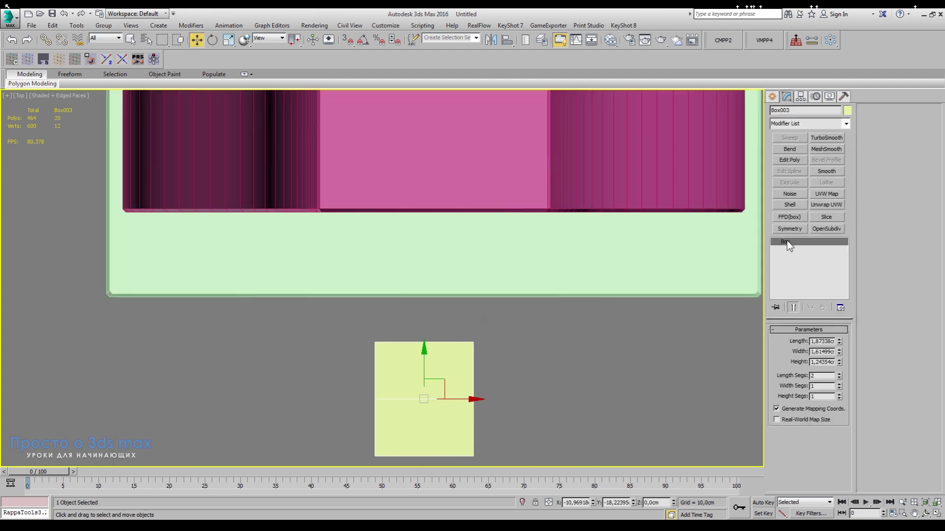
right_click(787, 242)
click(818, 316)
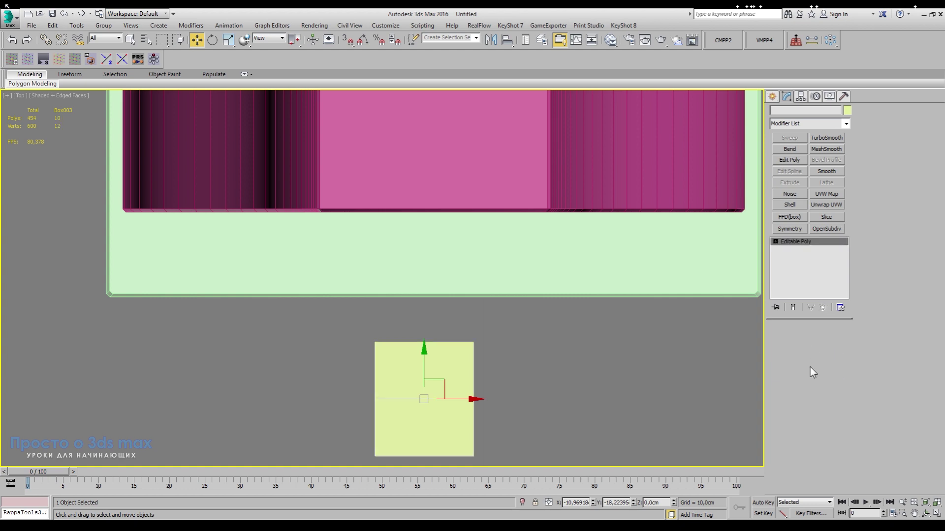
Extrude the two opposite side polygons of the box's rear half outward to form a short T-shaped block.
click(821, 342)
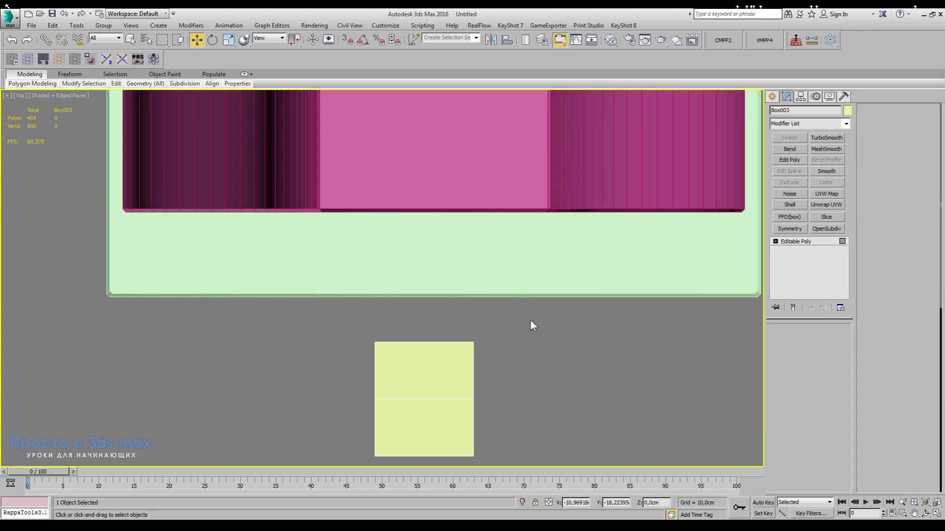
scroll(550, 363, down, 3)
alt+middle_drag(550, 364, 583, 408)
click(534, 395)
ctrl+click(505, 414)
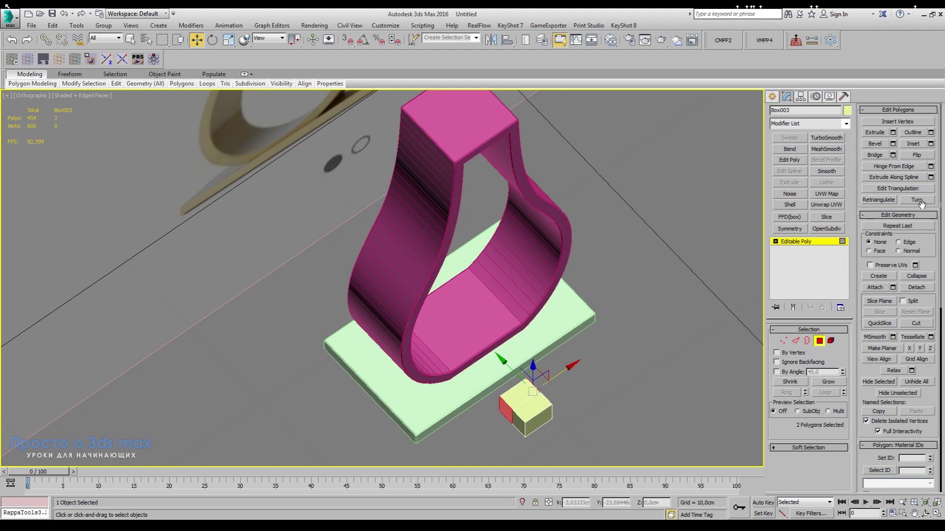
click(894, 133)
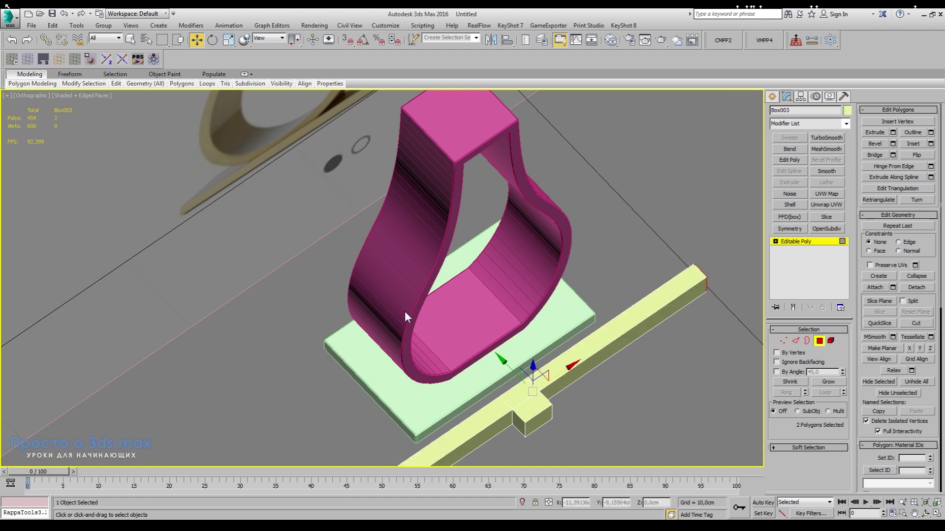
drag(388, 296, 402, 493)
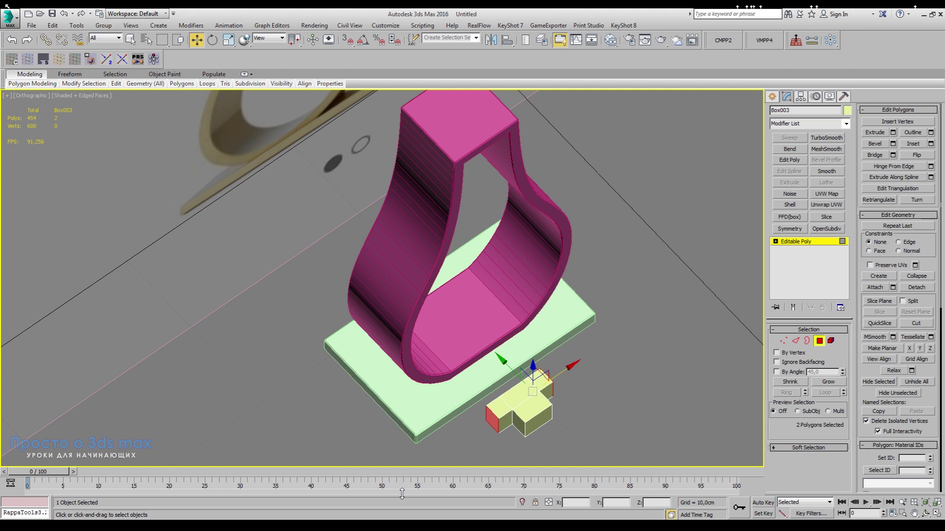
click(386, 315)
click(809, 243)
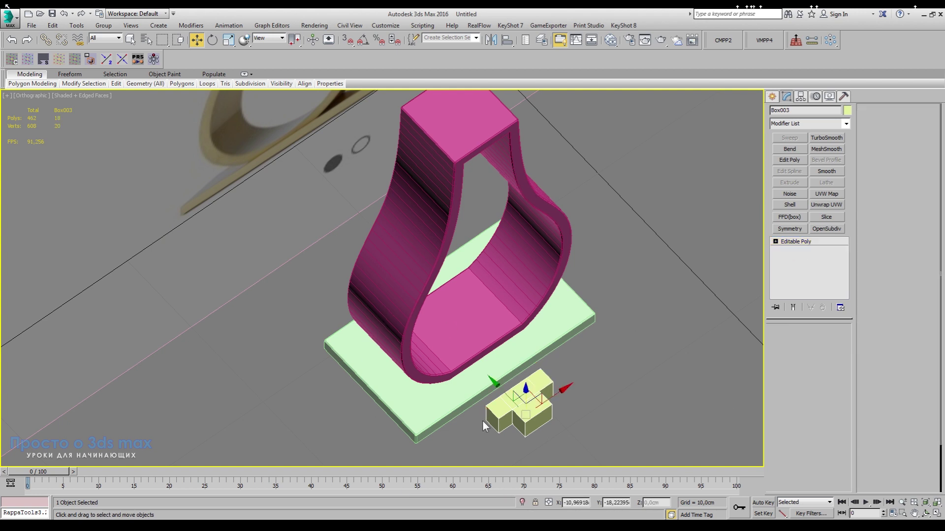
Center the T-shaped block's pivot on the block and align its center to the pink frame's center in X, Y and Z.
click(801, 97)
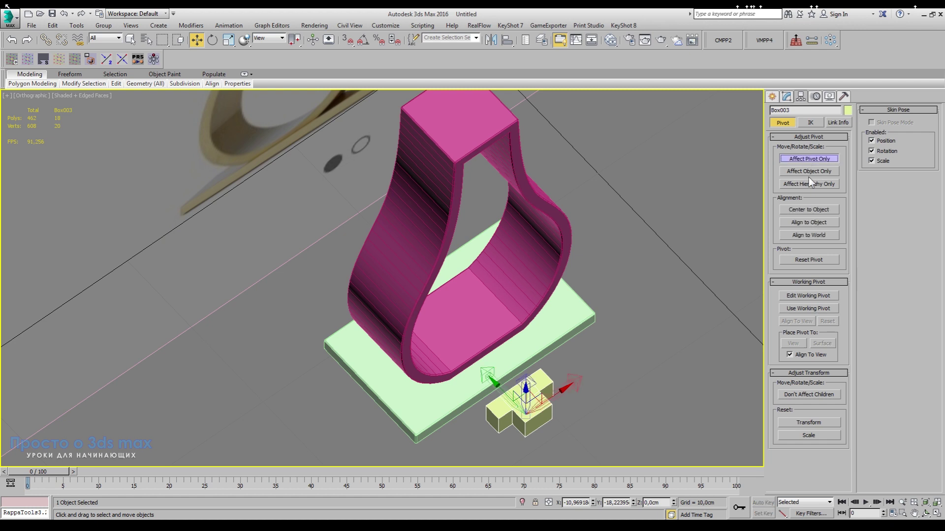
click(809, 158)
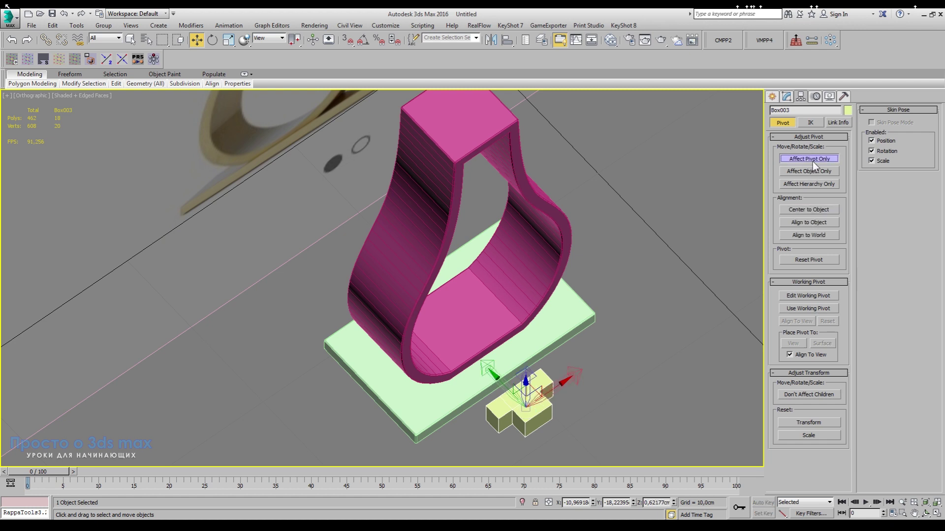
click(507, 40)
click(482, 136)
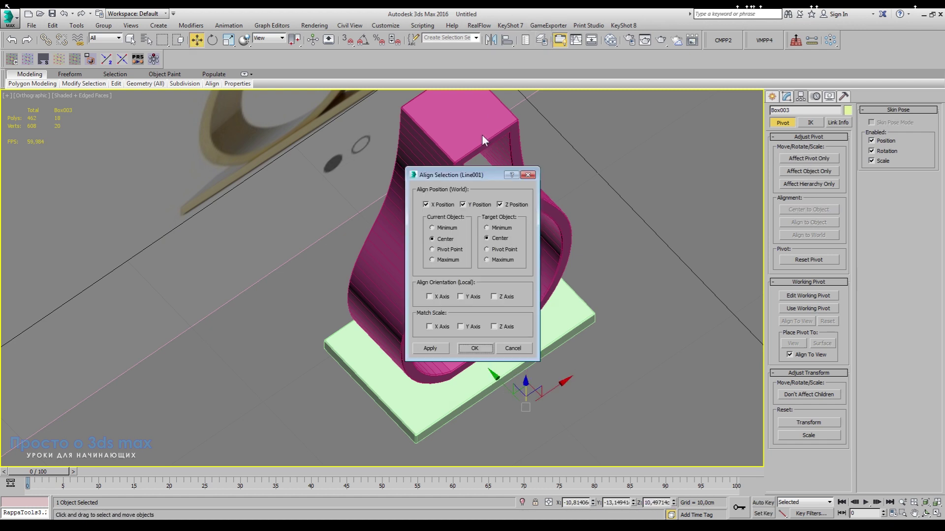
click(476, 355)
Raise the T-shaped block to the top of the pink frame and scale it down uniformly.
scroll(485, 385, down, 3)
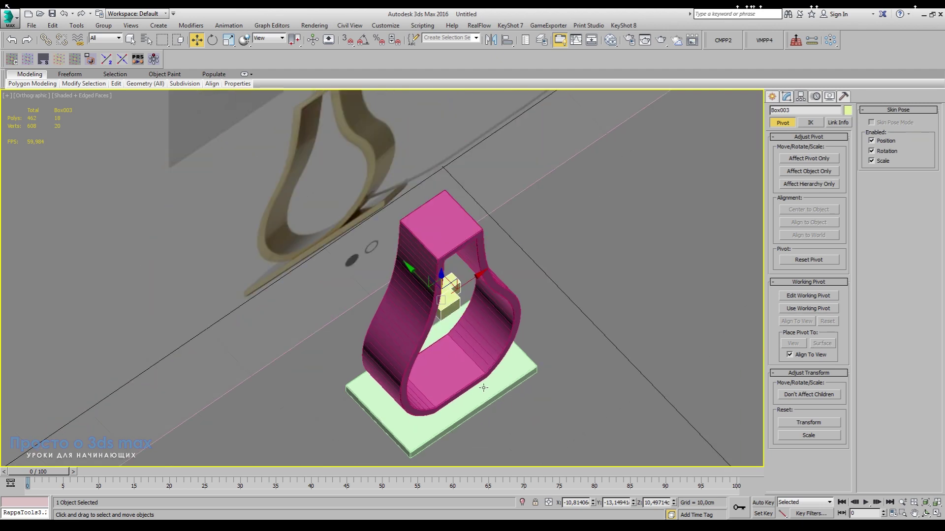
alt+middle_drag(482, 387, 437, 340)
drag(441, 264, 441, 118)
click(228, 40)
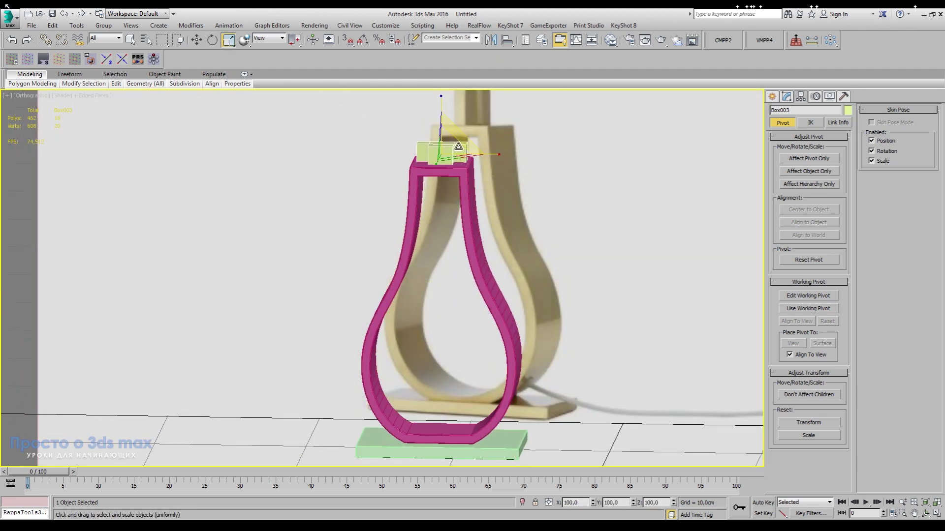
drag(444, 154, 444, 190)
Lower the T-shaped block onto the frame's top face, to a Z position of about 20.05 cm.
click(196, 40)
scroll(400, 150, up, 10)
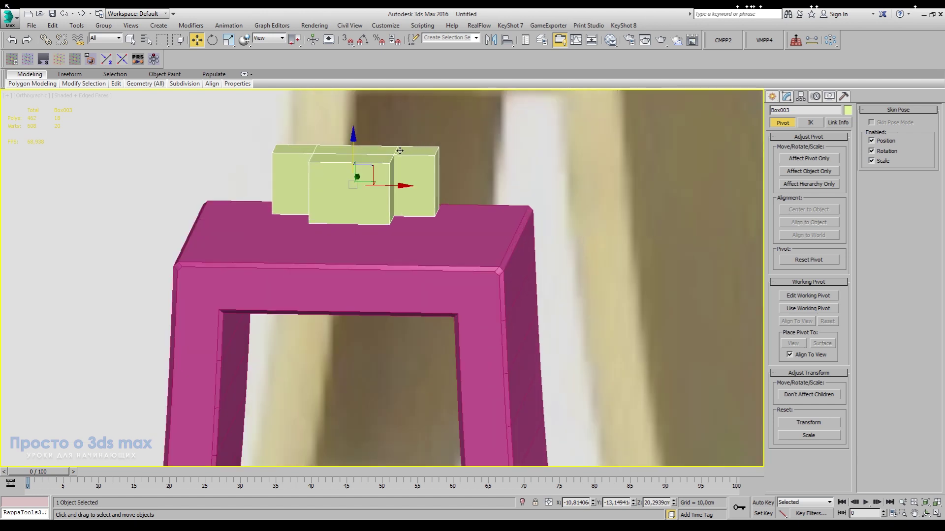
drag(346, 151, 355, 162)
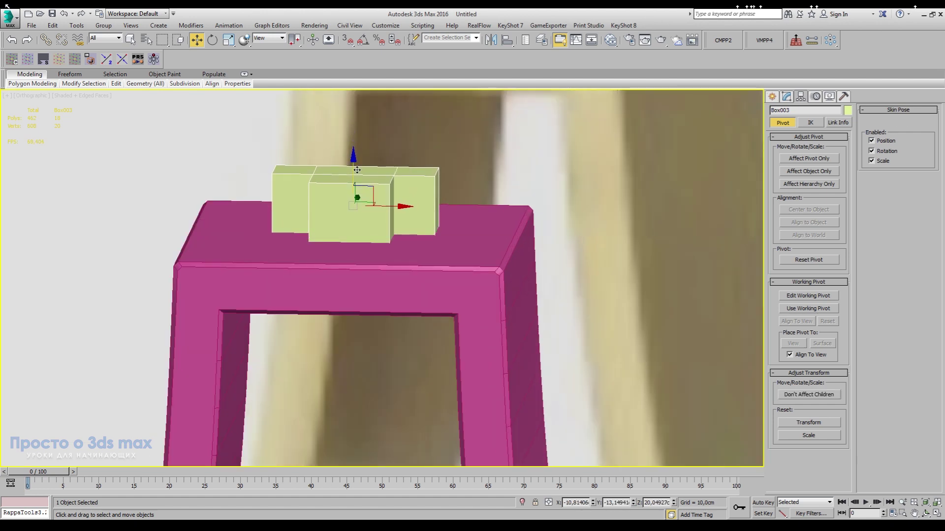
Lengthen the T-shaped block's stem by moving its four end vertices forward almost to the frame's front edge.
key(t)
scroll(393, 303, up, 15)
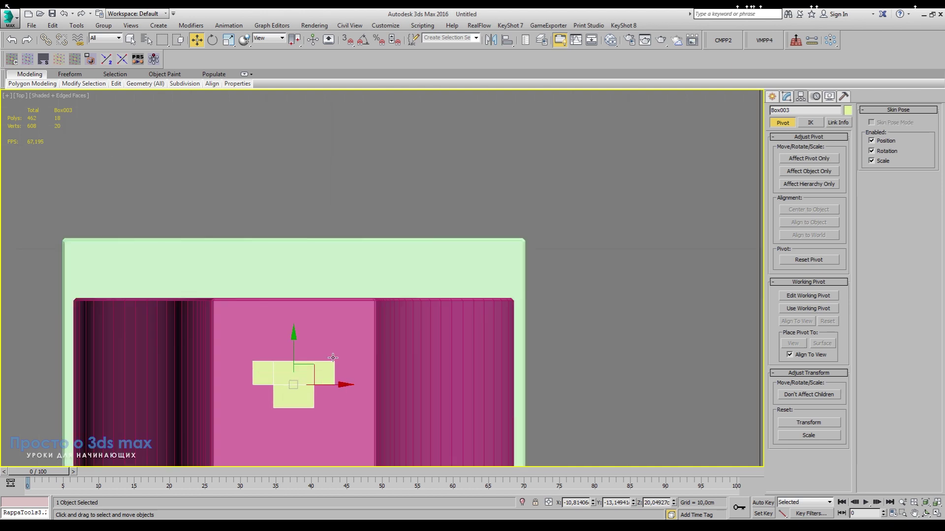
click(789, 97)
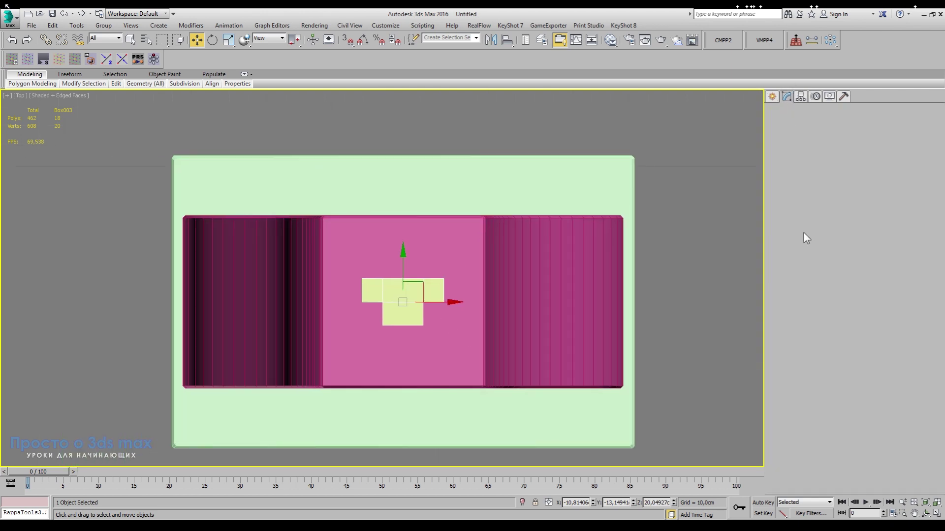
click(784, 339)
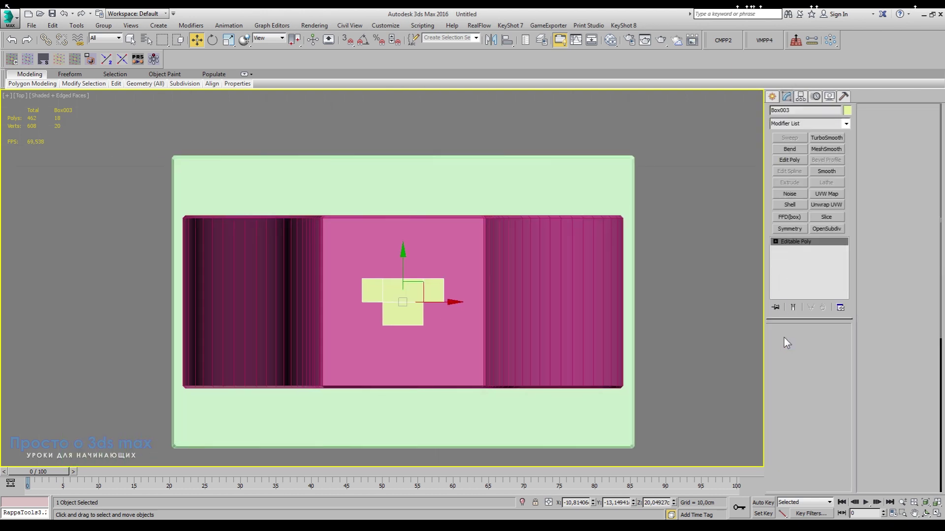
drag(374, 318, 478, 343)
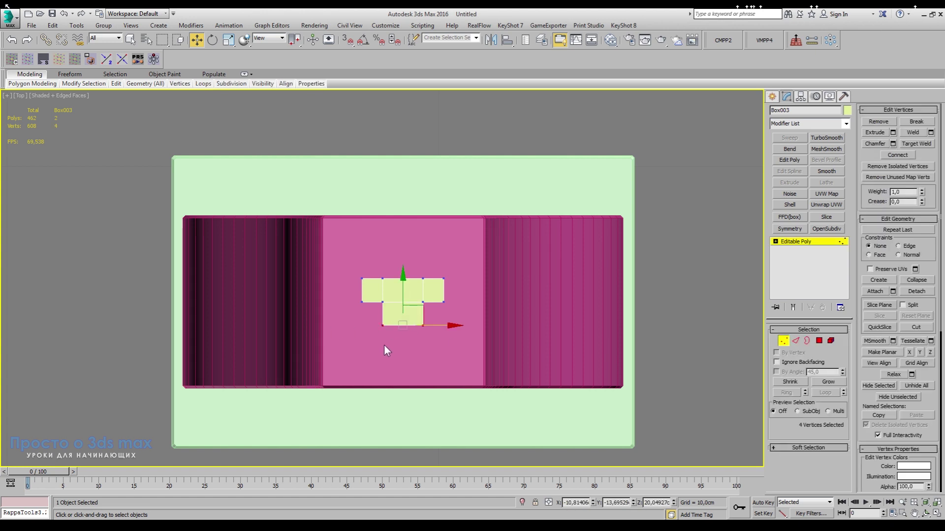
scroll(384, 345, up, 3)
drag(422, 261, 423, 376)
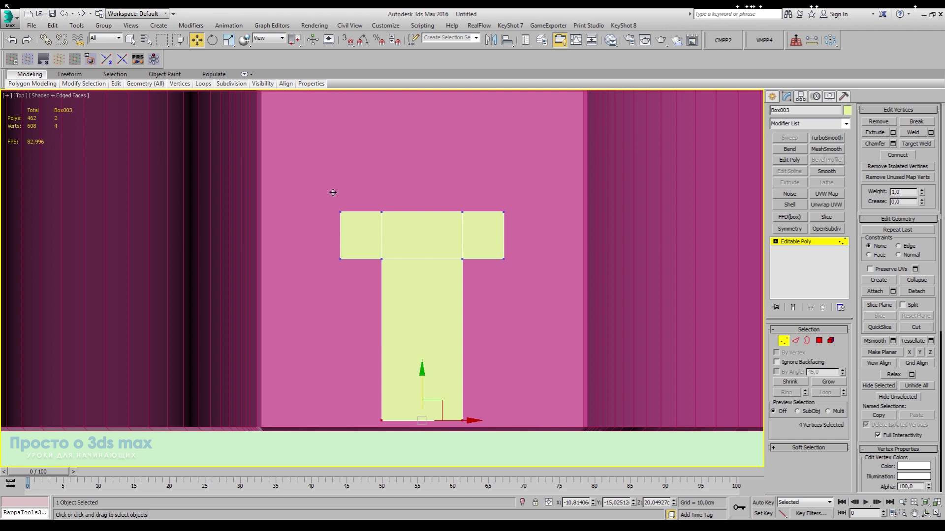
Move the 16 crossbar vertices of the T-shaped block backward, to a Y position of about -12.33 cm.
drag(332, 192, 540, 291)
scroll(408, 296, down, 3)
drag(412, 240, 422, 222)
click(933, 286)
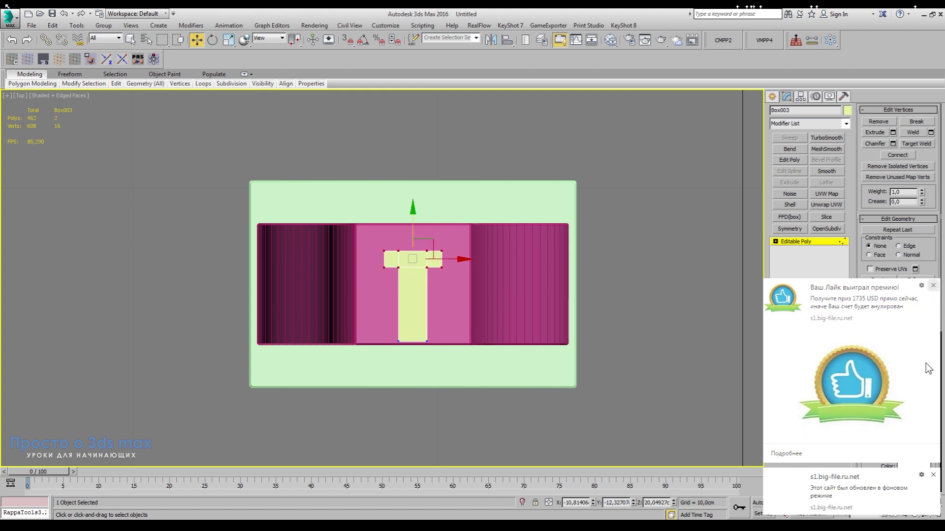
click(933, 475)
click(832, 244)
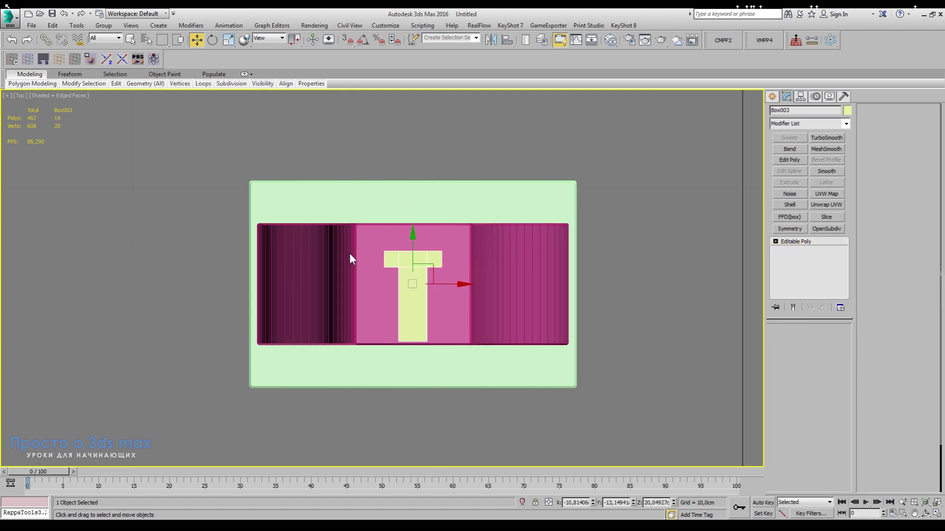
Move the T-shaped block back to about -12.86 cm in Y and widen its crossbar by scaling its eight end vertices along X.
drag(413, 237, 413, 228)
click(783, 341)
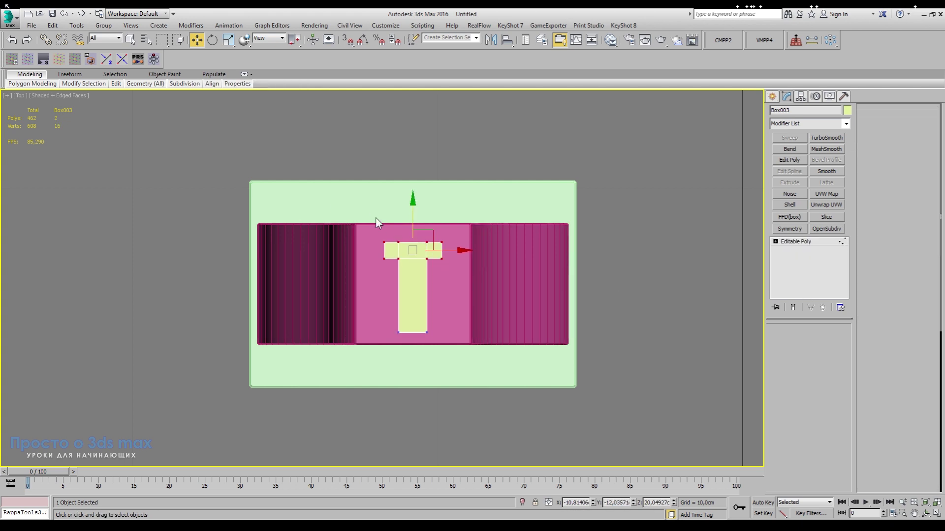
drag(374, 224, 385, 269)
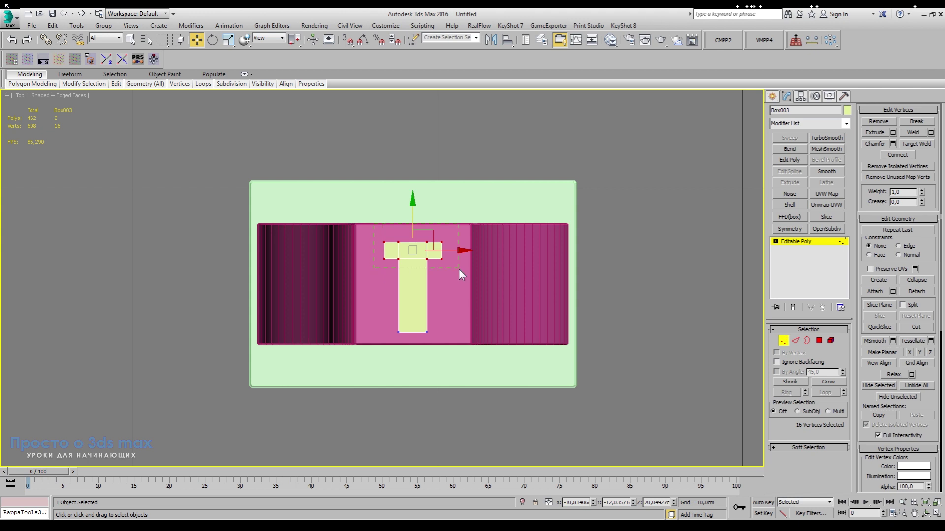
drag(459, 269, 395, 267)
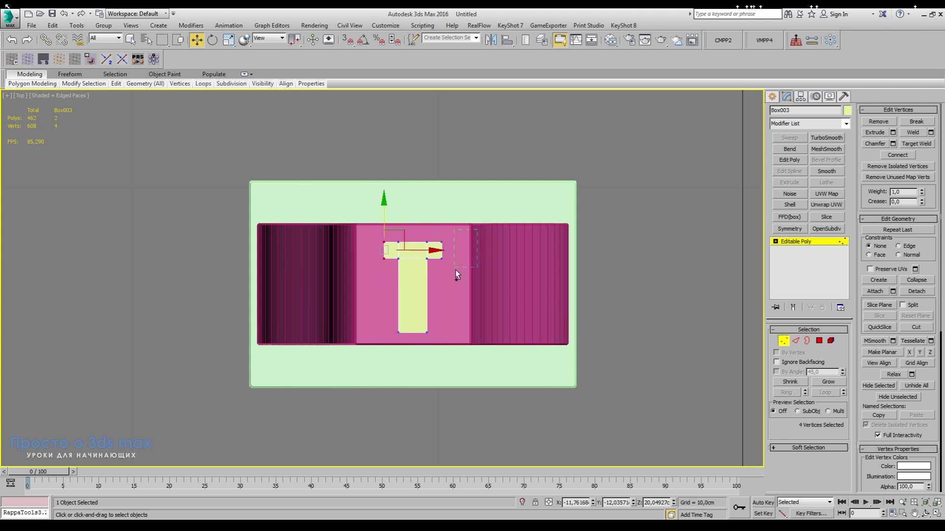
ctrl+drag(437, 290, 436, 290)
click(228, 41)
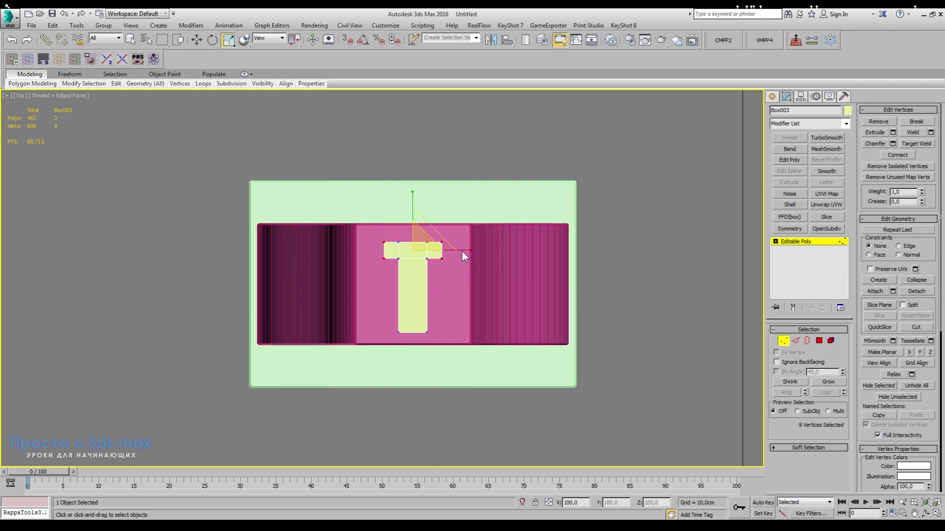
drag(483, 249, 488, 249)
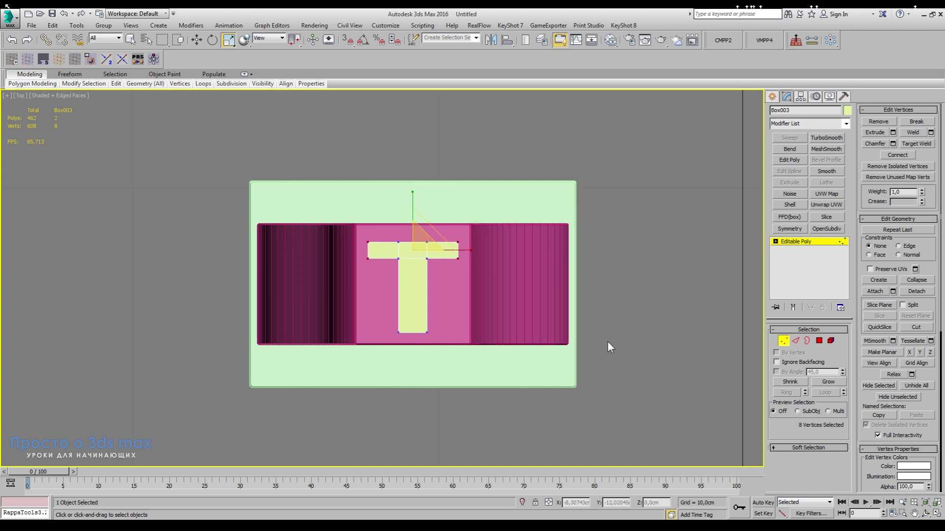
Narrow the T-shaped block's crossbar by scaling its eight end vertices along X to about 62%.
click(810, 244)
alt+middle_drag(533, 371, 605, 337)
middle_drag(552, 353, 519, 392)
scroll(518, 391, down, 2)
alt+middle_drag(519, 391, 532, 365)
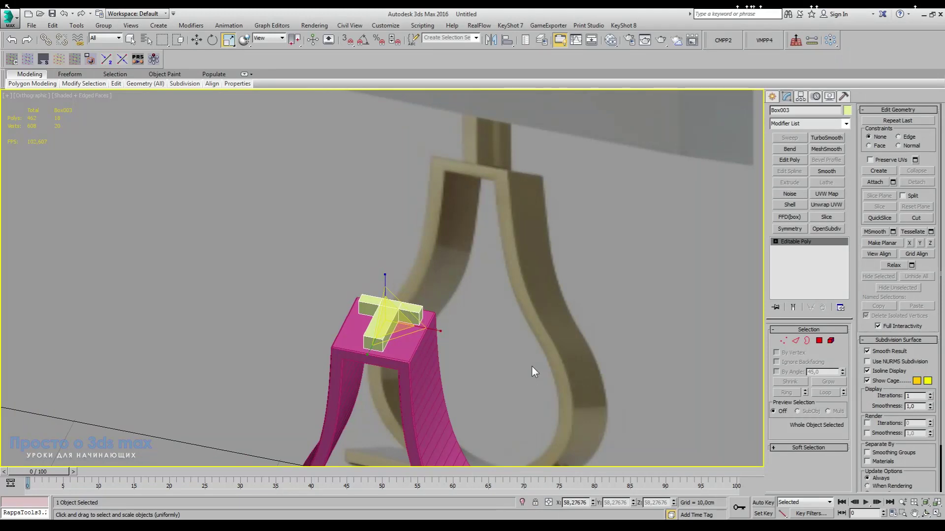
alt+middle_drag(531, 365, 547, 409)
click(196, 44)
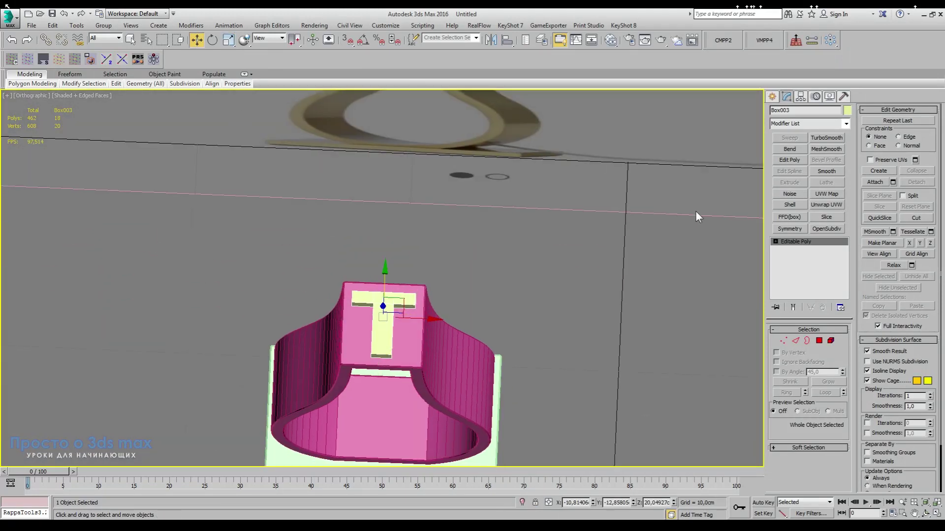
click(783, 340)
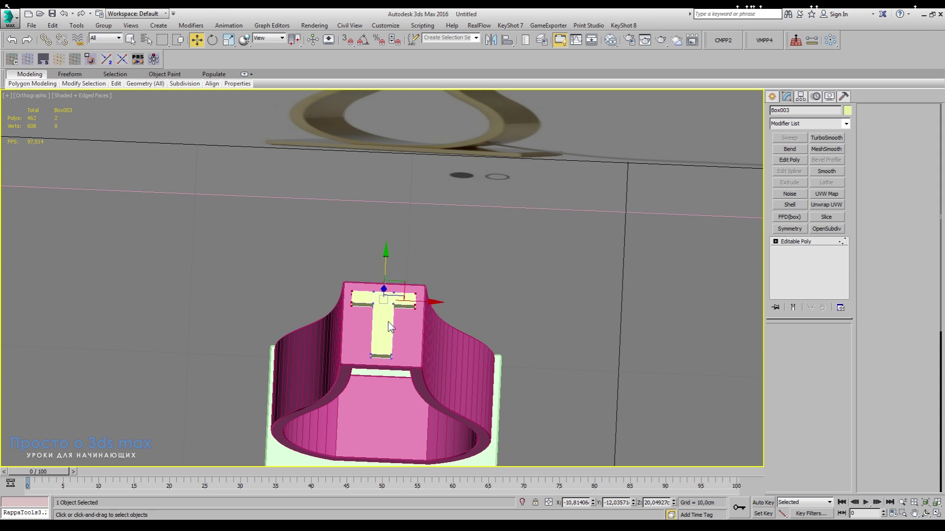
key(r)
scroll(432, 309, up, 4)
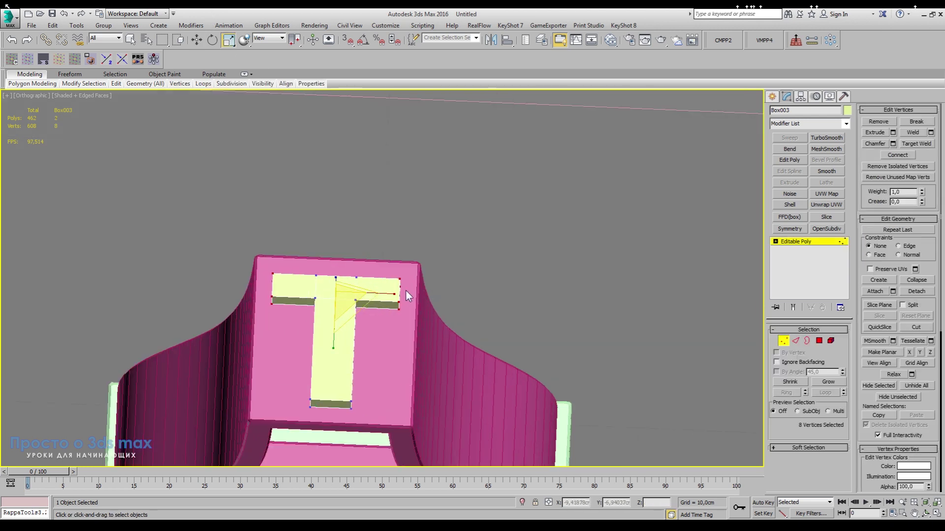
drag(389, 294, 371, 294)
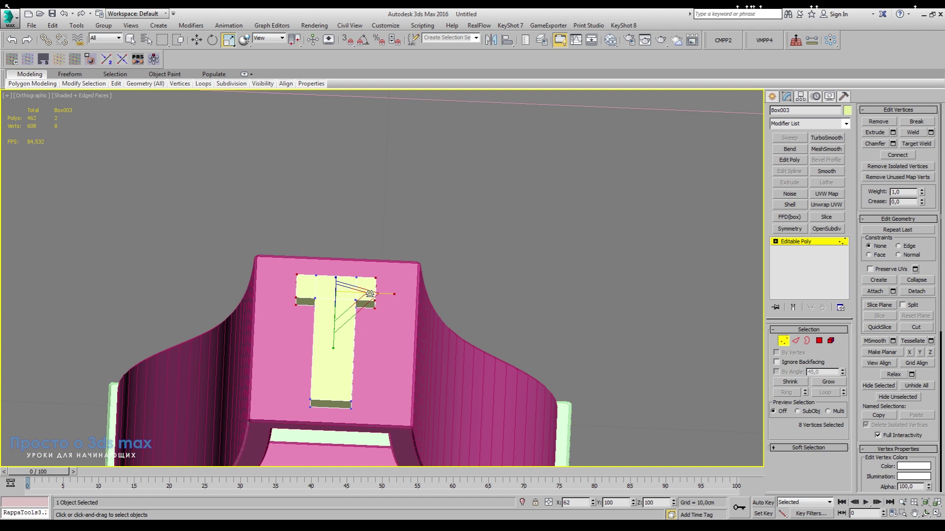
Select the T-shaped block's four top polygons and raise them to a Z position of about 23.03 cm.
click(816, 341)
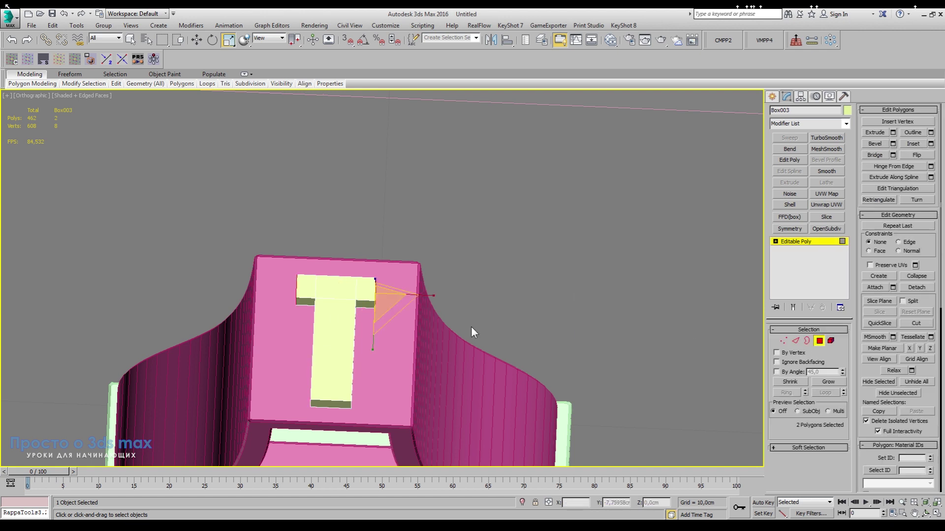
click(198, 41)
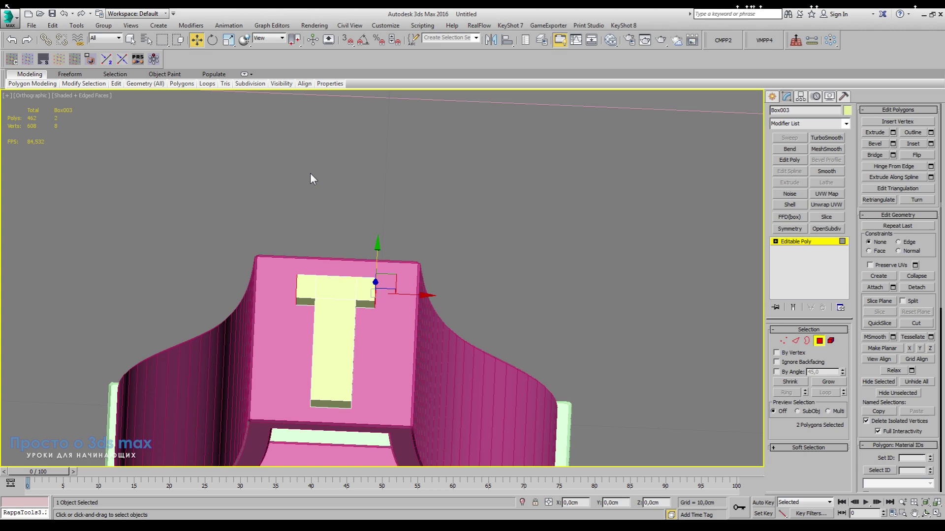
click(312, 301)
click(345, 295)
ctrl+click(370, 293)
ctrl+click(345, 308)
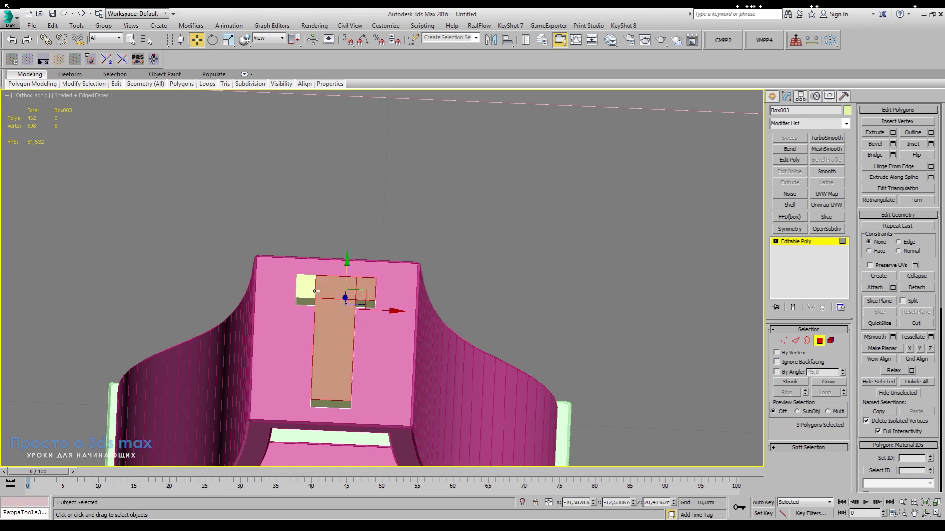
ctrl+click(315, 290)
alt+middle_drag(456, 382, 412, 334)
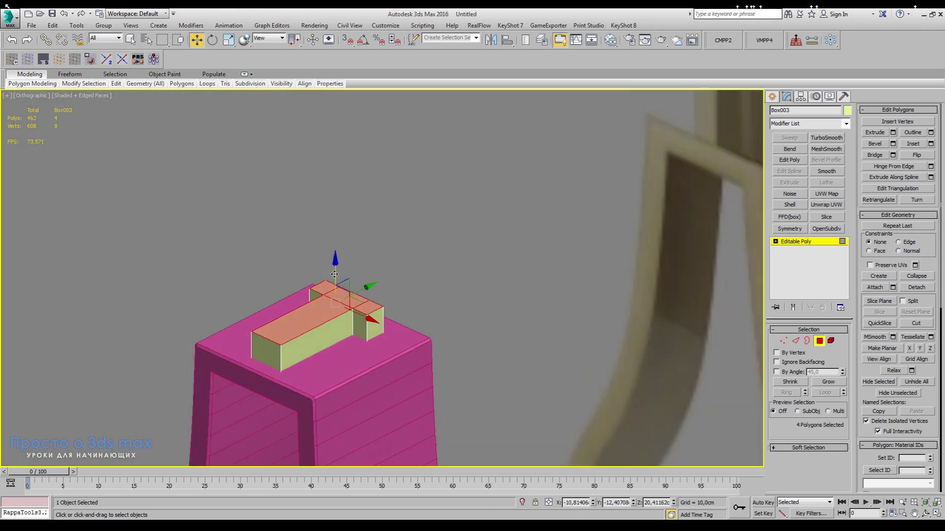
drag(335, 274, 335, 210)
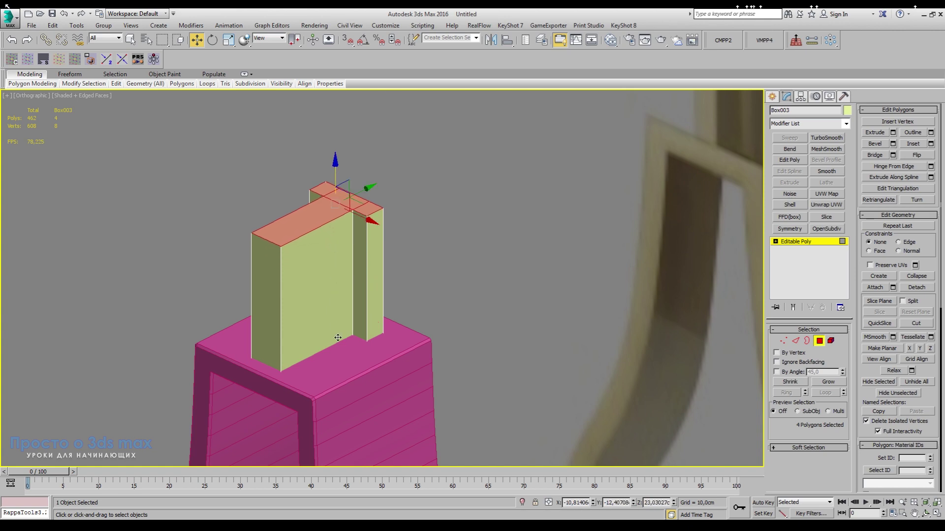
Raise the connector's four top polygons past the bottom edge of the reference shade, to a Z position of about 24.63 cm.
scroll(391, 261, down, 10)
alt+middle_drag(389, 327, 408, 294)
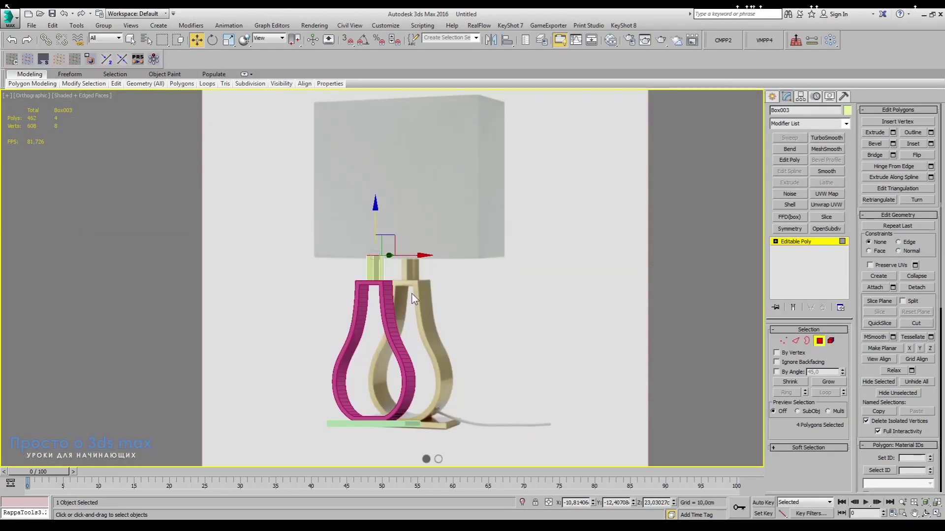
scroll(411, 293, up, 6)
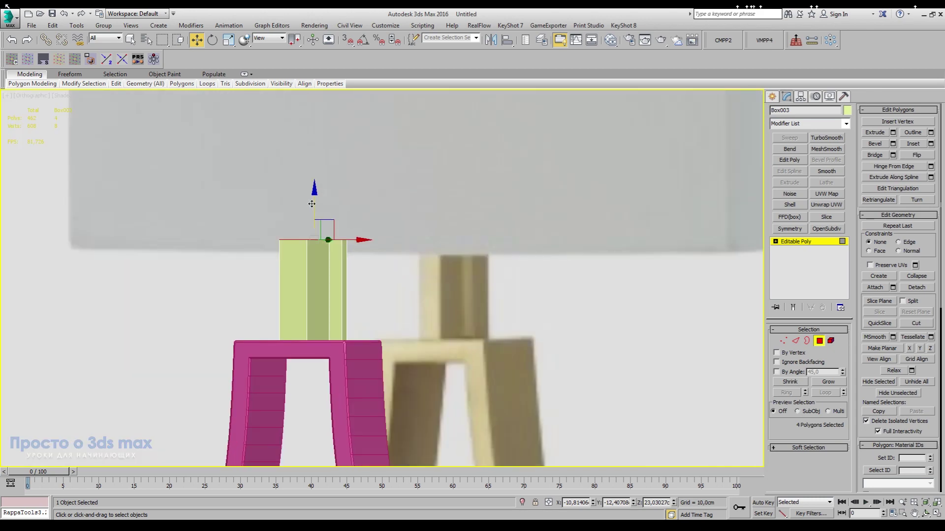
drag(314, 199, 312, 155)
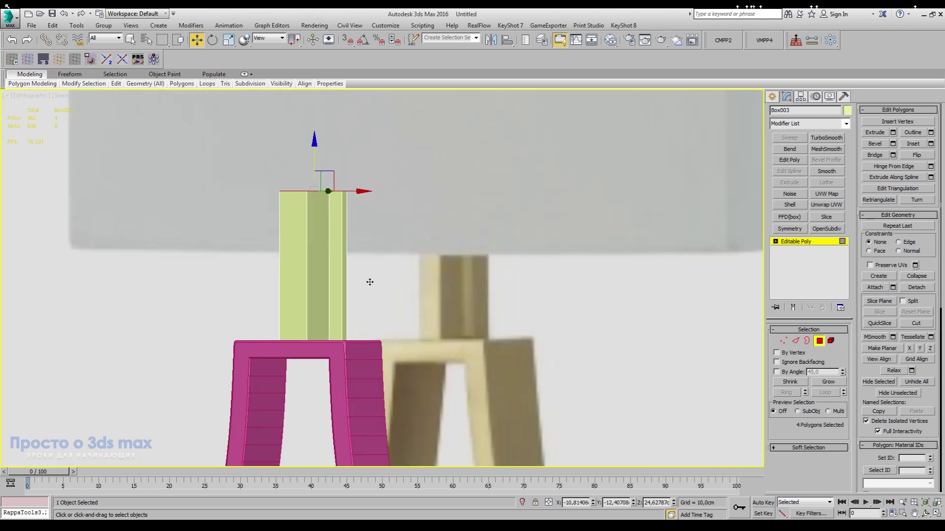
scroll(375, 282, down, 6)
alt+middle_drag(378, 285, 479, 336)
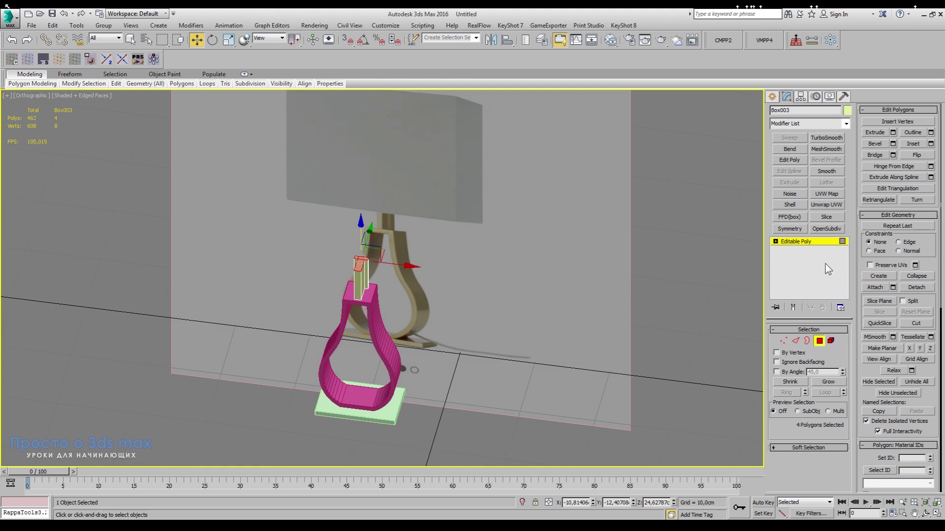
click(819, 341)
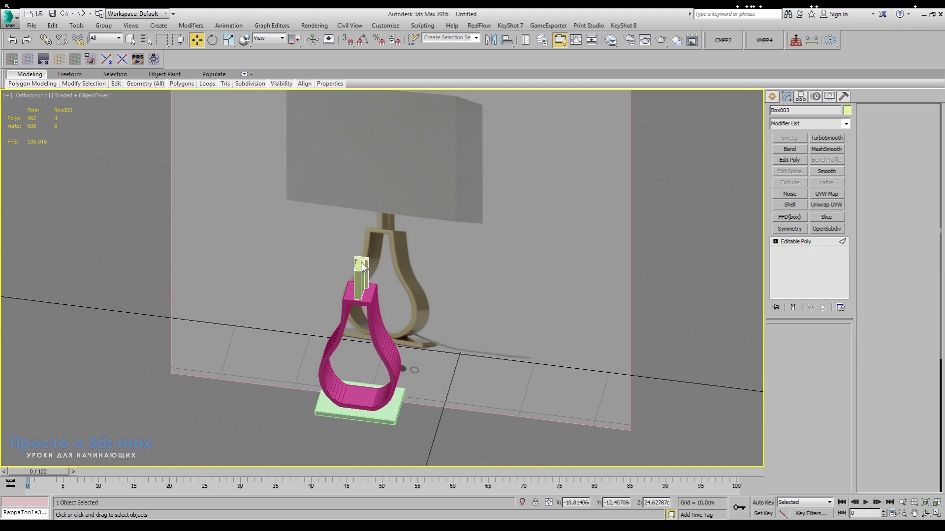
Isolate the T-shaped connector with its four top polygons selected.
key(2)
scroll(362, 267, up, 5)
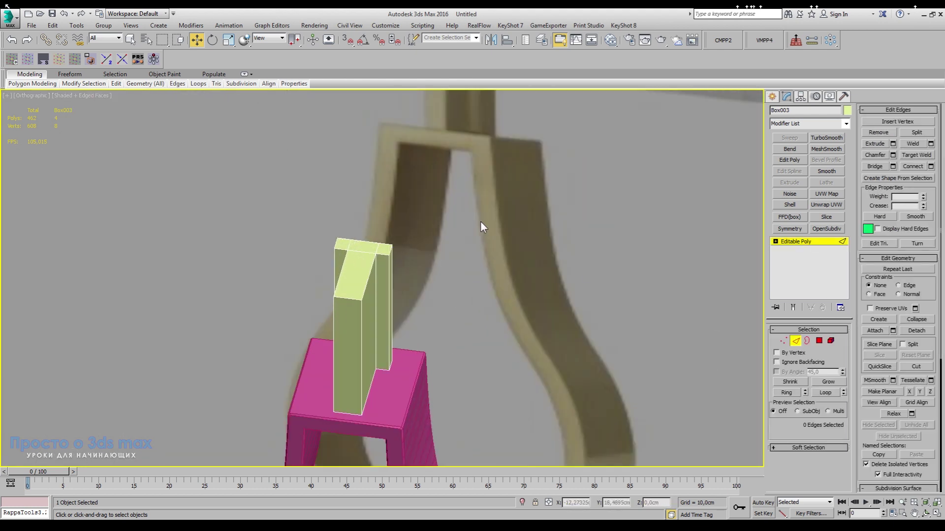
click(382, 255)
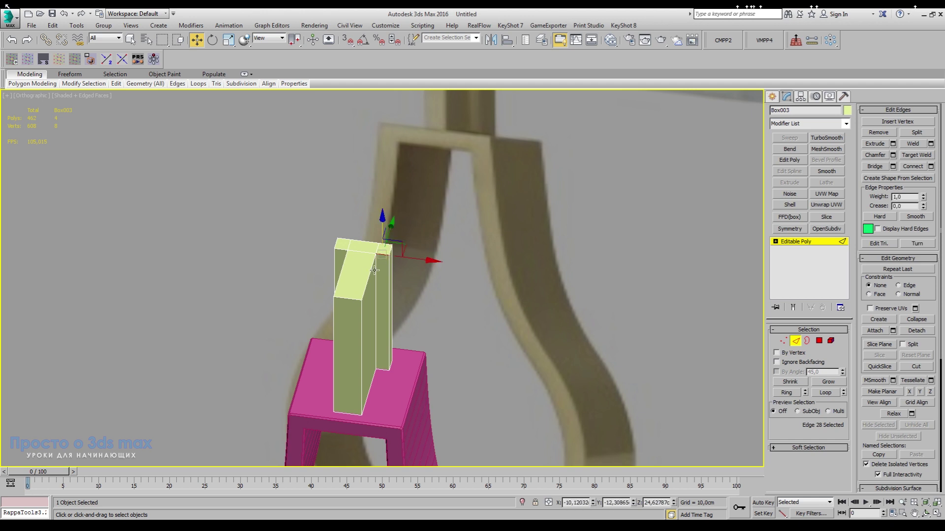
scroll(369, 298, up, 5)
click(818, 341)
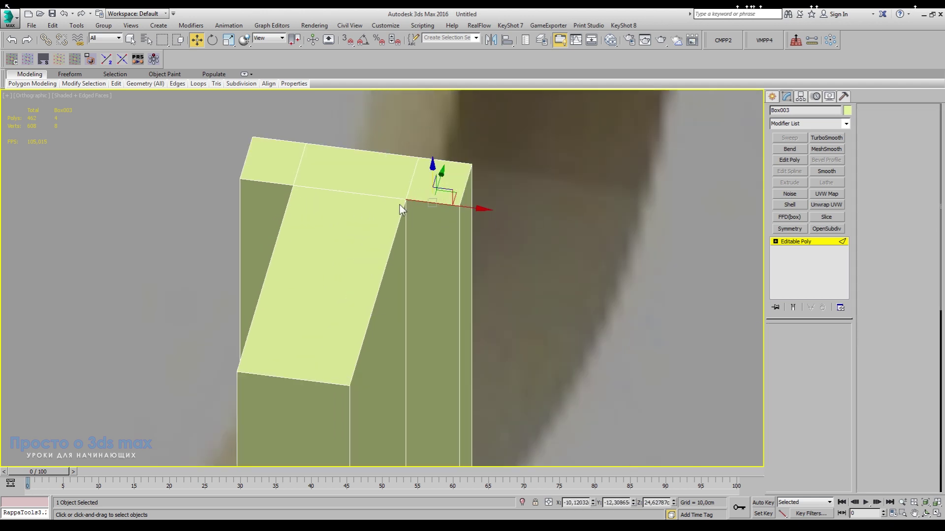
click(522, 503)
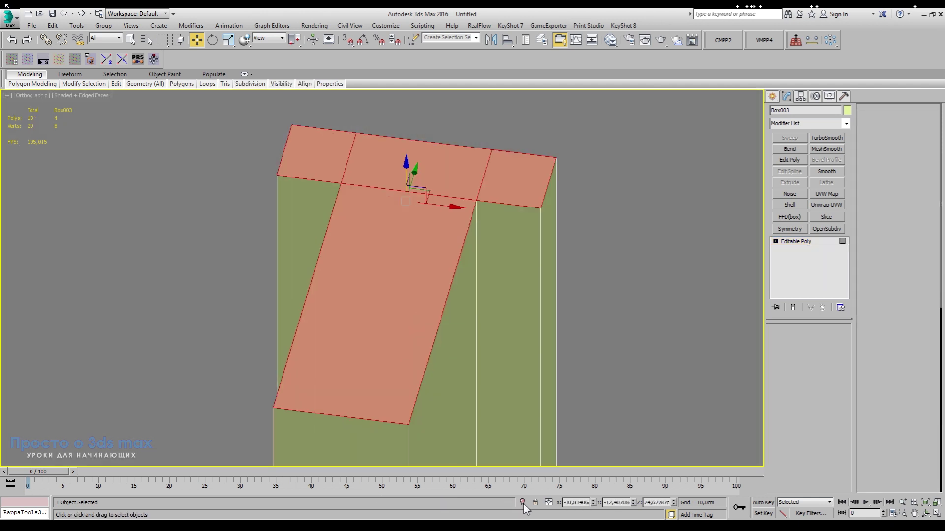
Add the connector's four bottom polygons to the selection of top polygons.
scroll(503, 196, down, 3)
alt+middle_drag(515, 332, 482, 218)
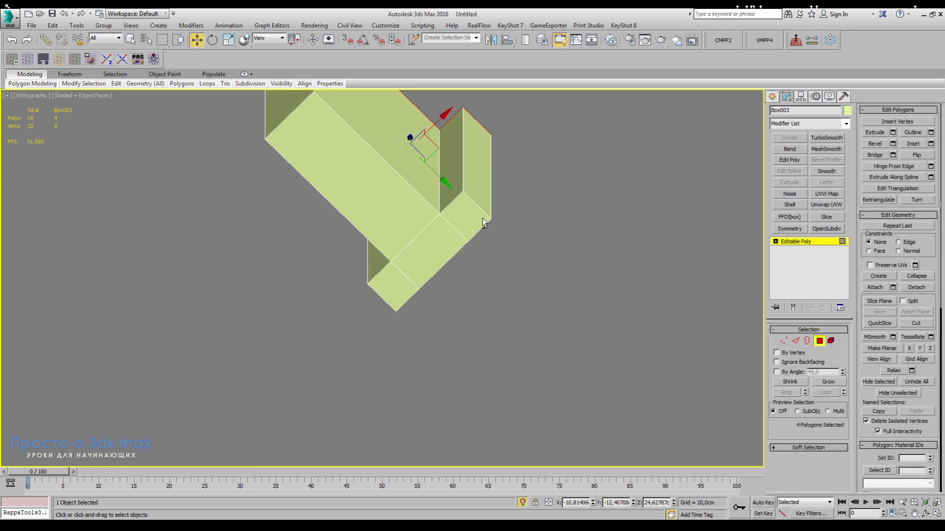
ctrl+click(361, 218)
ctrl+click(438, 239)
ctrl+click(385, 286)
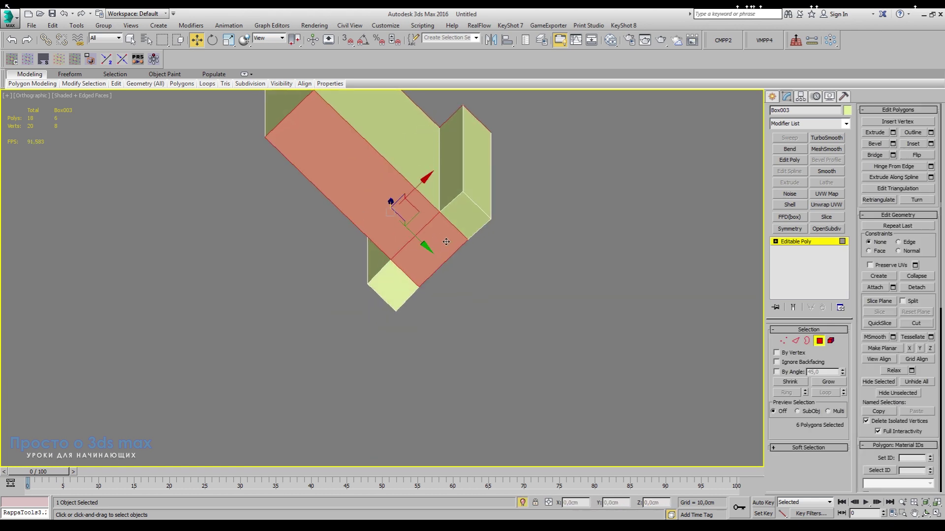
ctrl+click(456, 229)
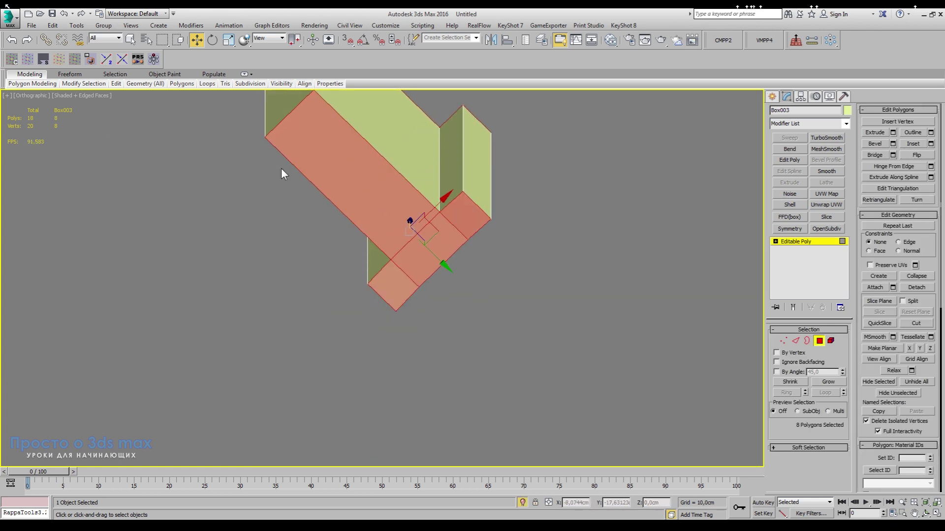
click(14, 42)
click(13, 42)
click(14, 41)
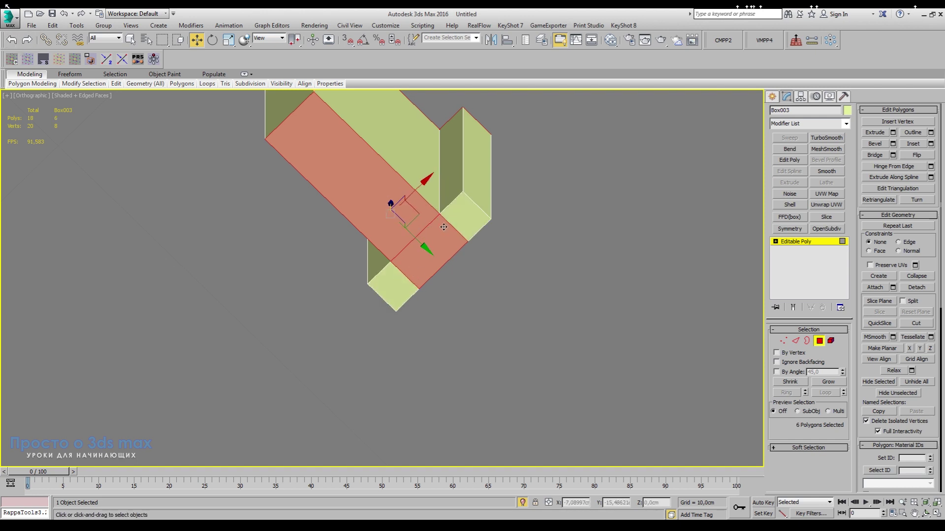
ctrl+click(464, 218)
ctrl+click(397, 284)
Convert the polygon selection to edges and deselect the inner edges, keeping only the 20 outline edges of the top and bottom faces.
alt+middle_drag(450, 111, 552, 251)
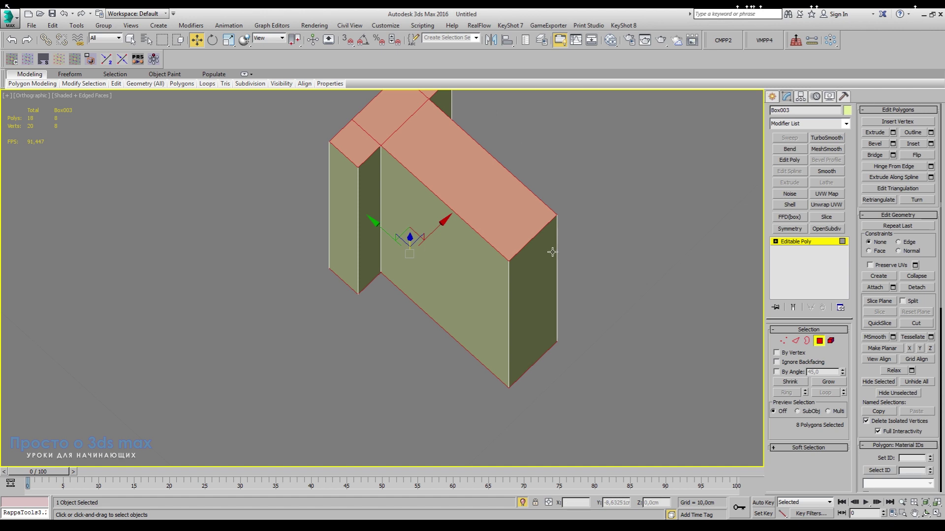
ctrl+click(795, 338)
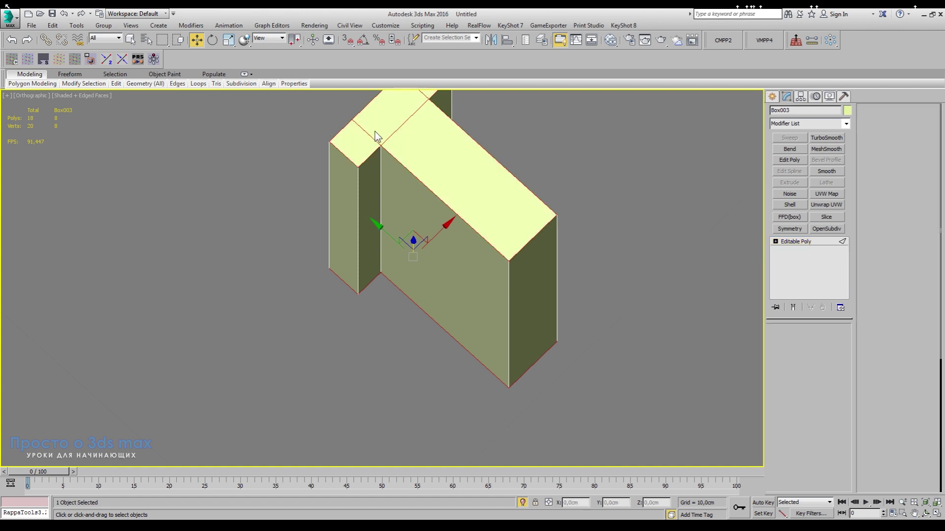
alt+click(394, 132)
middle_drag(434, 97, 429, 182)
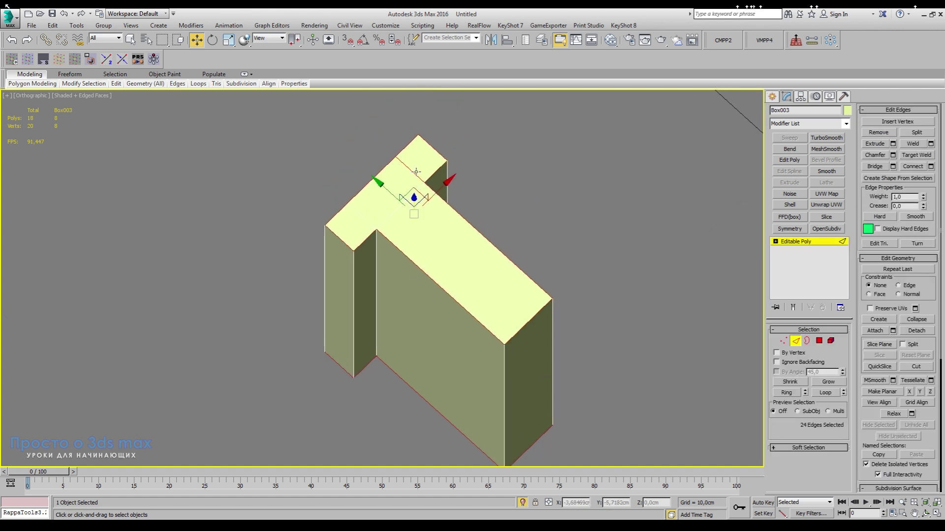
alt+click(413, 174)
alt+middle_drag(433, 318, 490, 186)
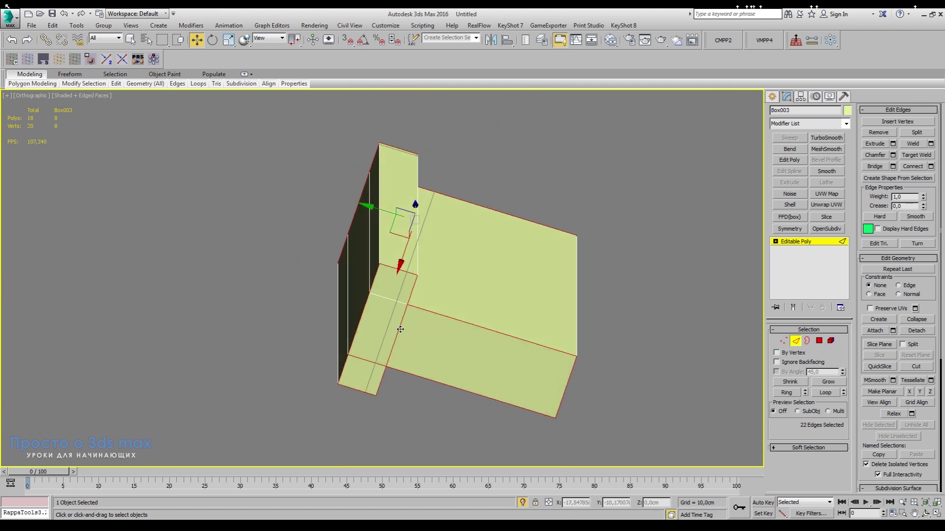
alt+middle_drag(658, 242, 657, 344)
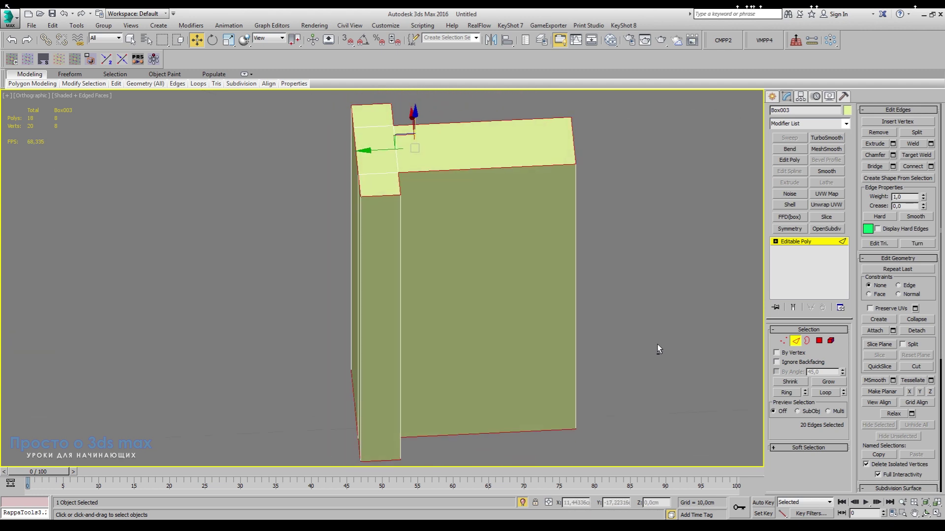
Chamfer the selected outline edges of the connector's top and bottom faces with a narrow bevel.
click(892, 156)
right_click(389, 297)
key(Return)
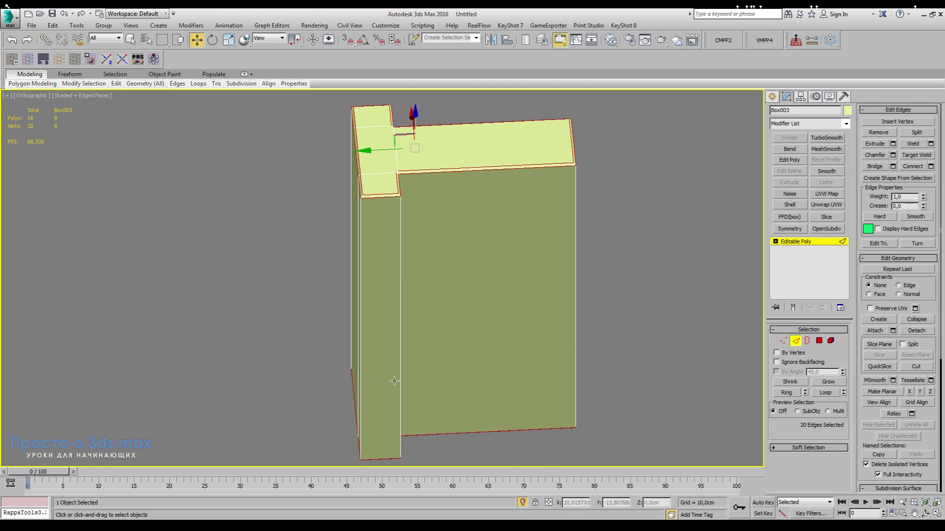
alt+middle_drag(506, 217, 408, 202)
scroll(398, 204, up, 5)
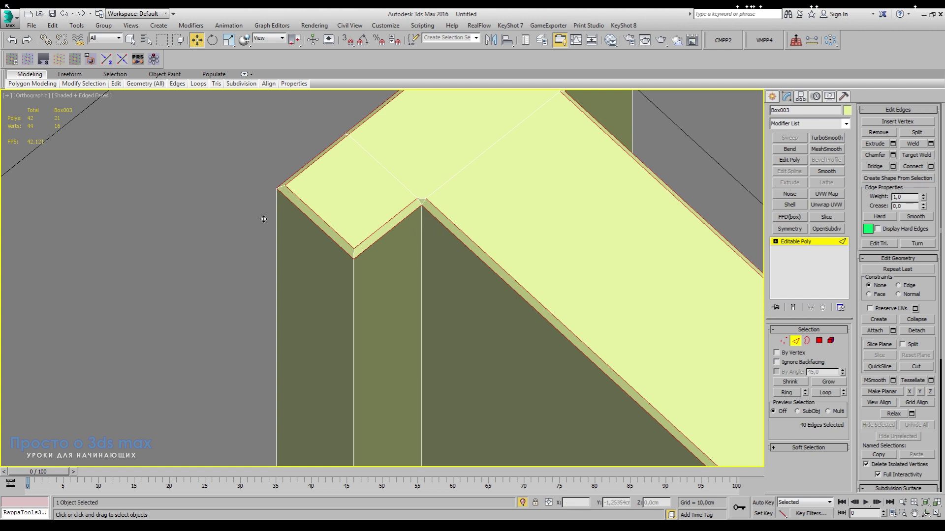
Undo the last chamfer and reapply it with the connector's two vertical inner-corner edges added to the outline edge selection.
click(12, 40)
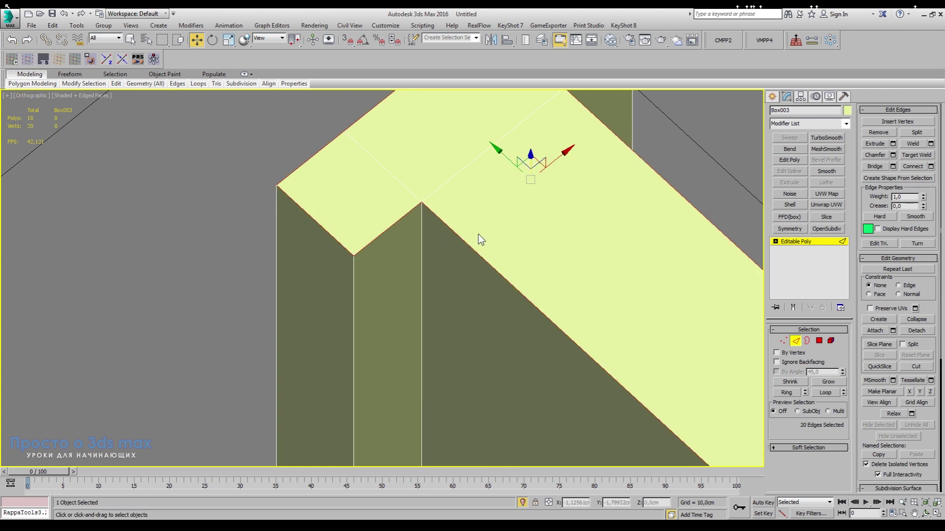
ctrl+click(421, 221)
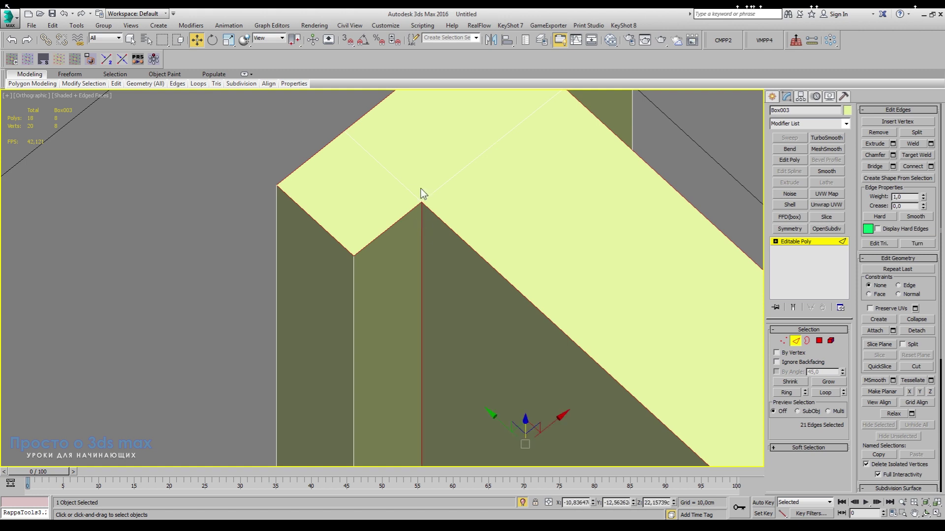
alt+middle_drag(420, 192, 516, 222)
ctrl+click(526, 199)
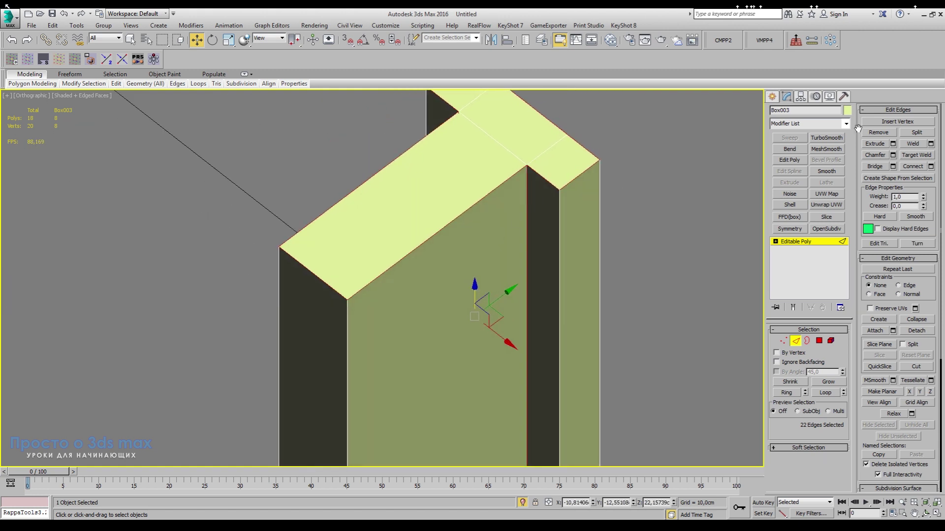
click(893, 155)
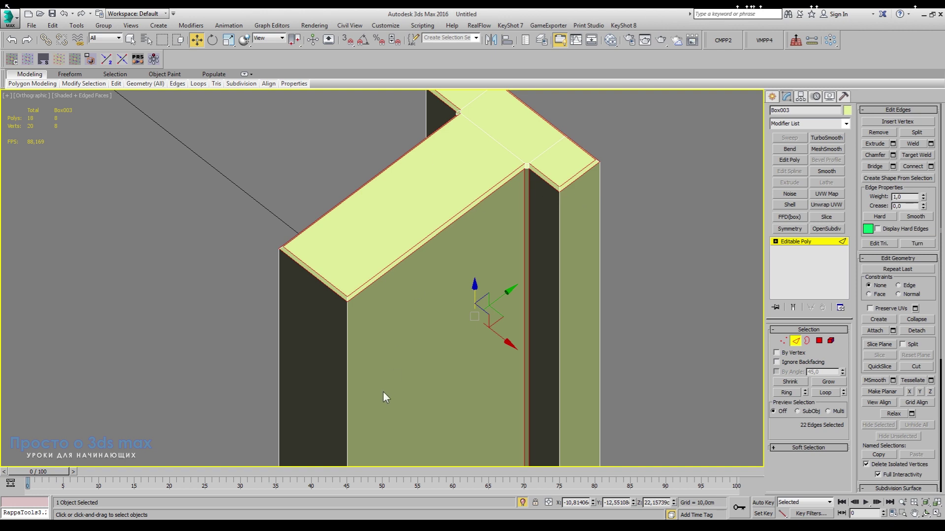
Select the connector's six vertical outer-corner edges and chamfer them with a narrow bevel.
click(386, 368)
click(347, 319)
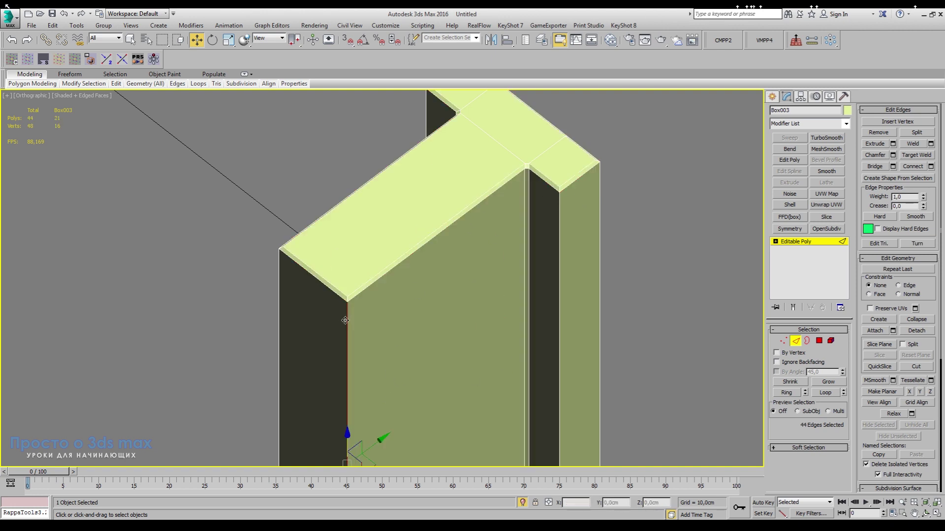
ctrl+click(279, 271)
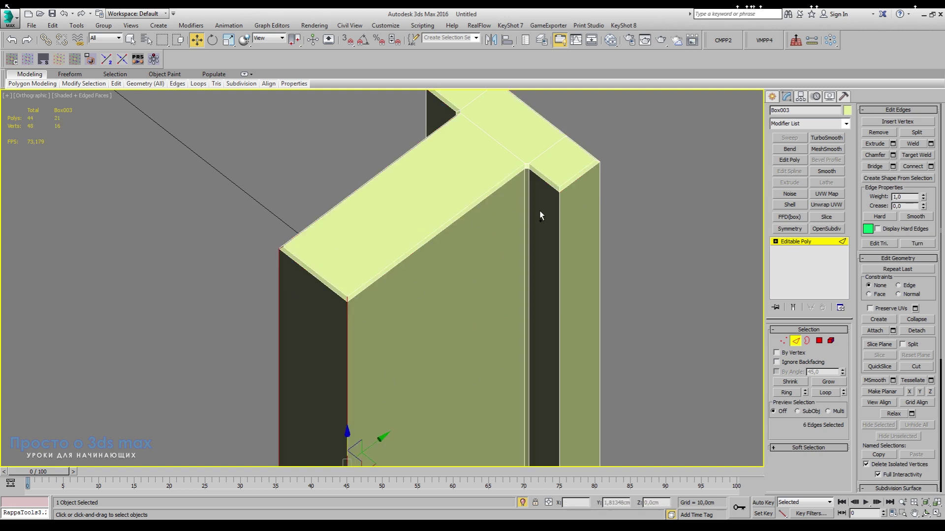
ctrl+click(558, 207)
ctrl+click(599, 190)
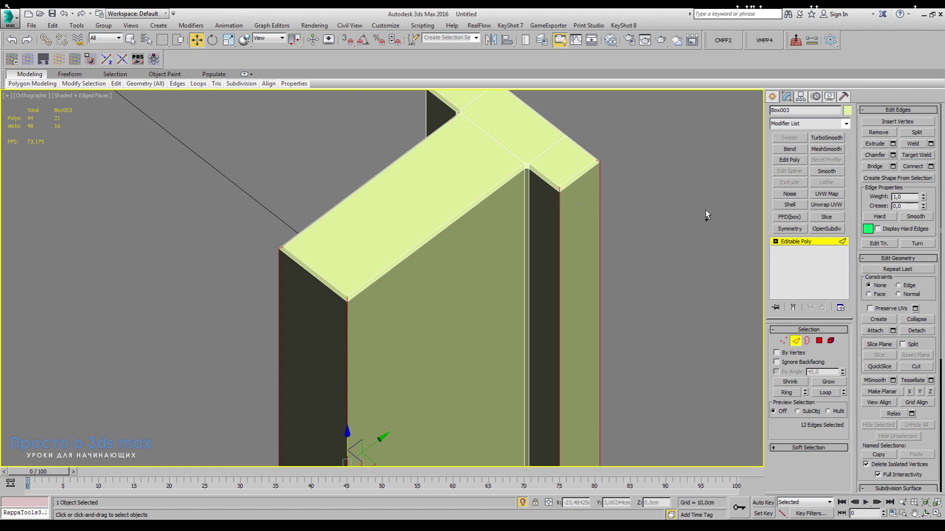
alt+middle_drag(704, 209, 541, 99)
ctrl+click(543, 276)
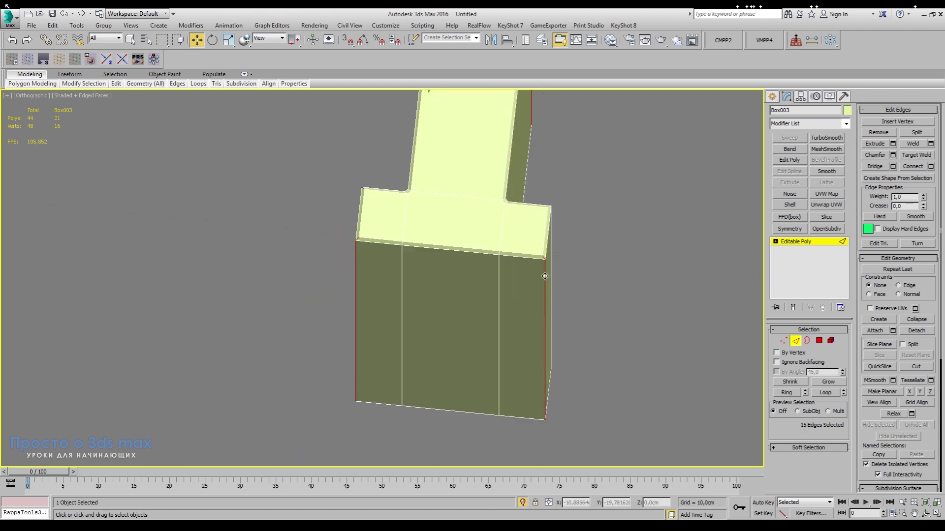
alt+middle_drag(545, 277, 336, 228)
ctrl+click(322, 180)
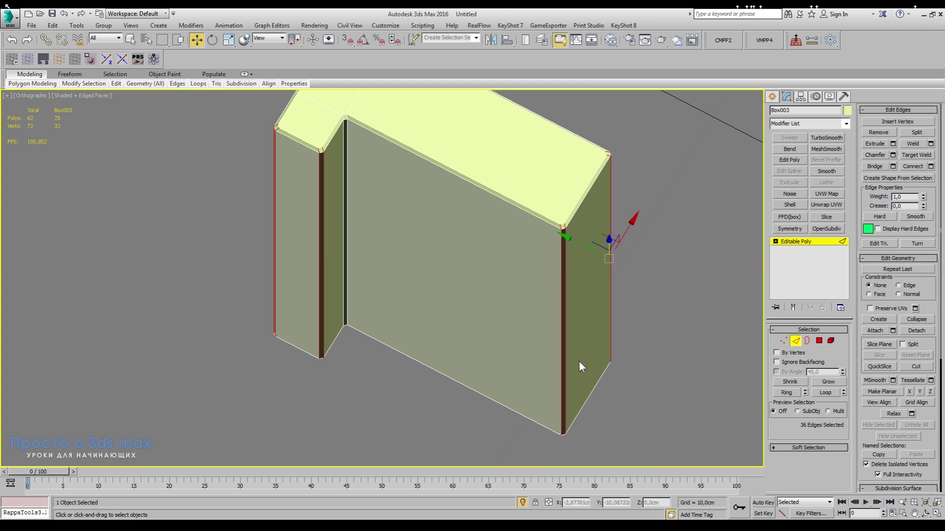
Delete the connector's bottom polygons together with their bevel strips, leaving the underside open.
alt+middle_drag(578, 361, 480, 344)
click(819, 341)
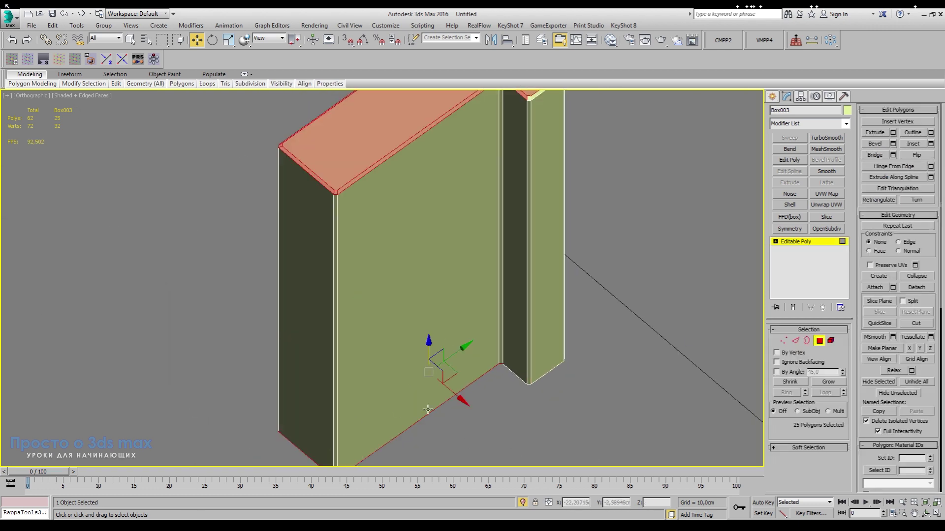
alt+middle_drag(428, 410, 547, 376)
key(f)
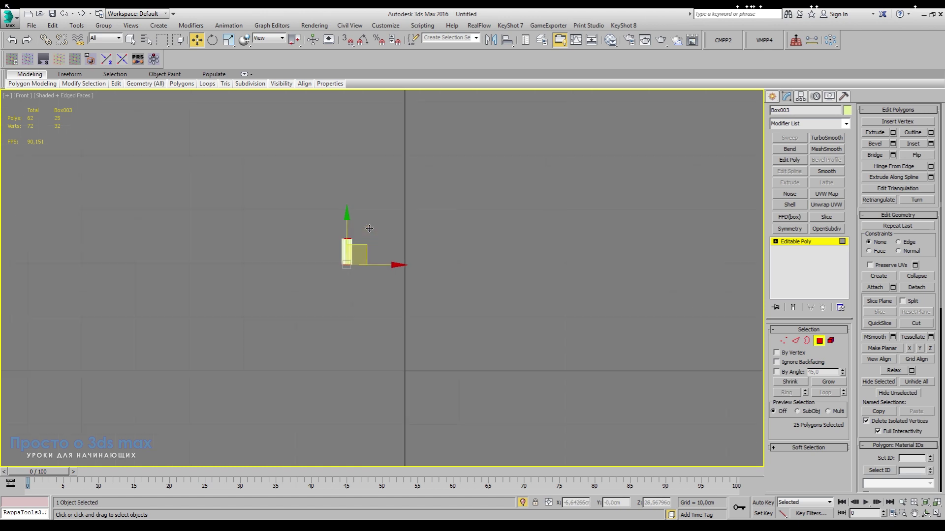
scroll(369, 229, up, 8)
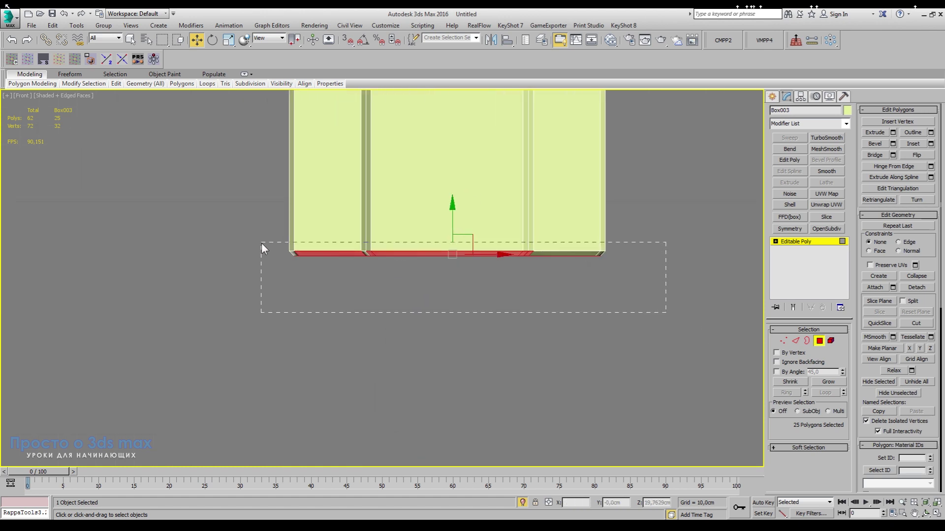
drag(261, 243, 259, 257)
key(Delete)
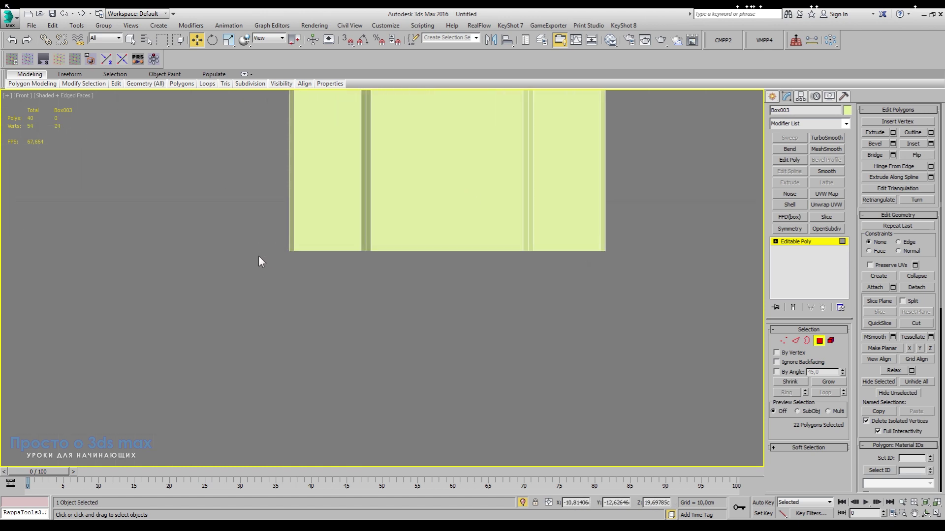
click(816, 243)
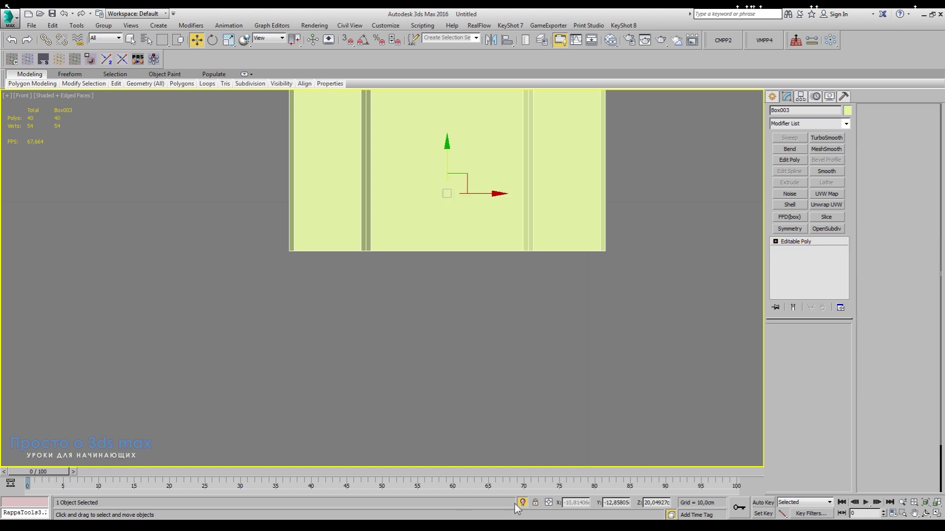
Leave isolation and align the connector vertically so its open bottom sits flush on the frame's top face.
click(521, 504)
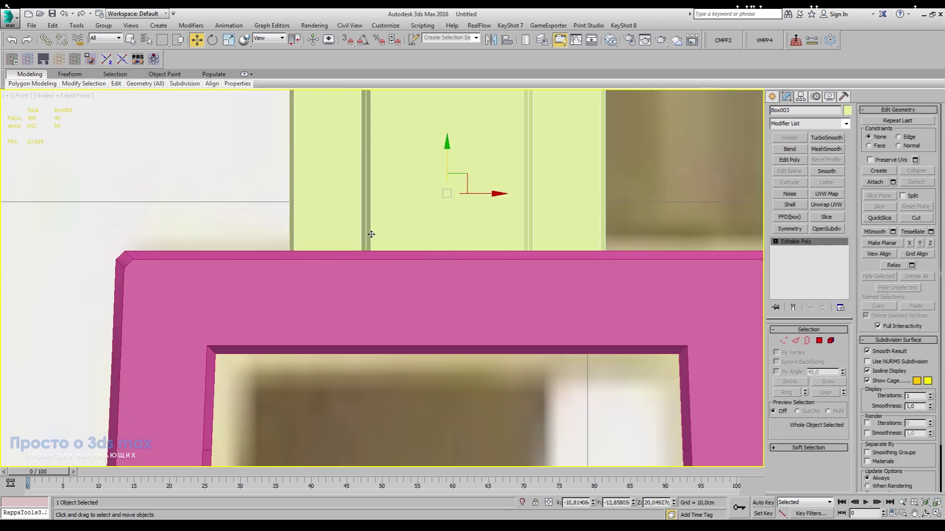
drag(449, 157, 449, 155)
scroll(578, 248, up, 9)
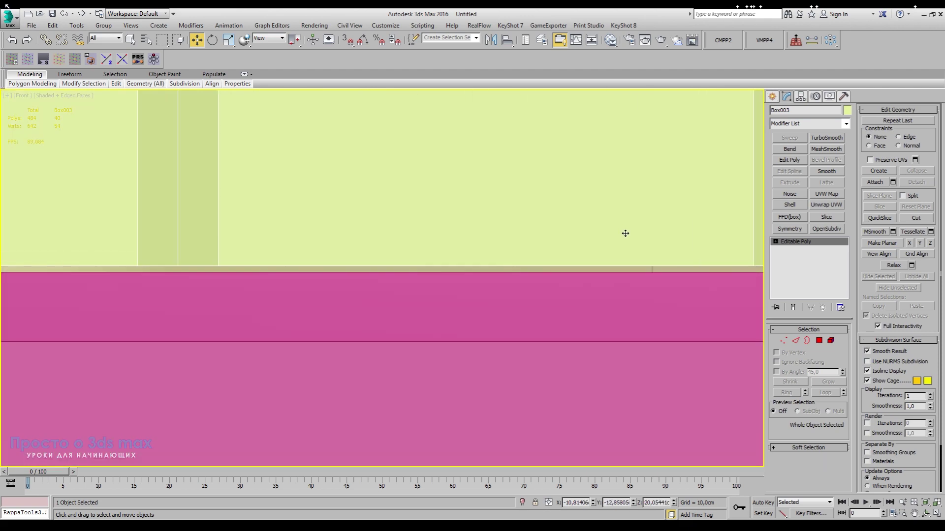
drag(623, 230, 622, 236)
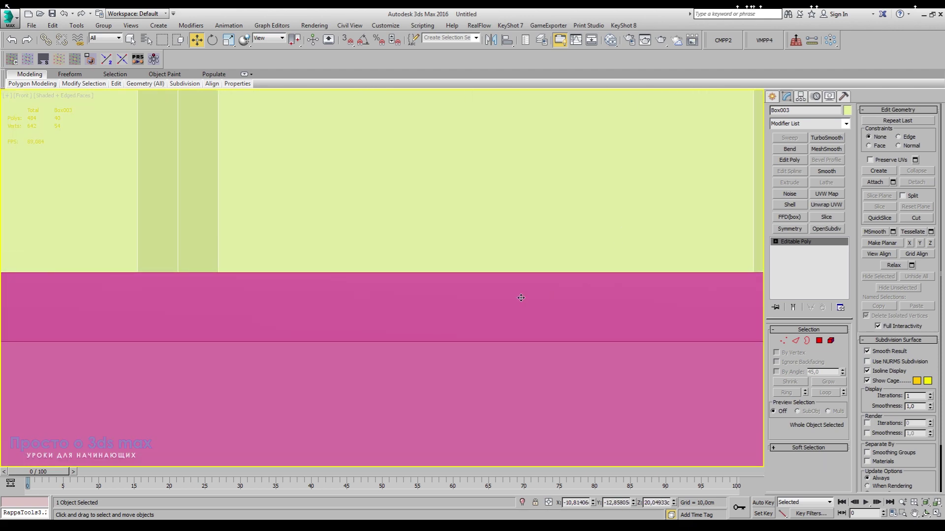
Unhide the lampshade box and select it.
scroll(353, 302, down, 13)
middle_drag(352, 301, 457, 343)
scroll(453, 336, down, 4)
scroll(514, 331, down, 2)
middle_drag(514, 331, 445, 337)
middle_drag(507, 354, 500, 347)
scroll(500, 346, down, 2)
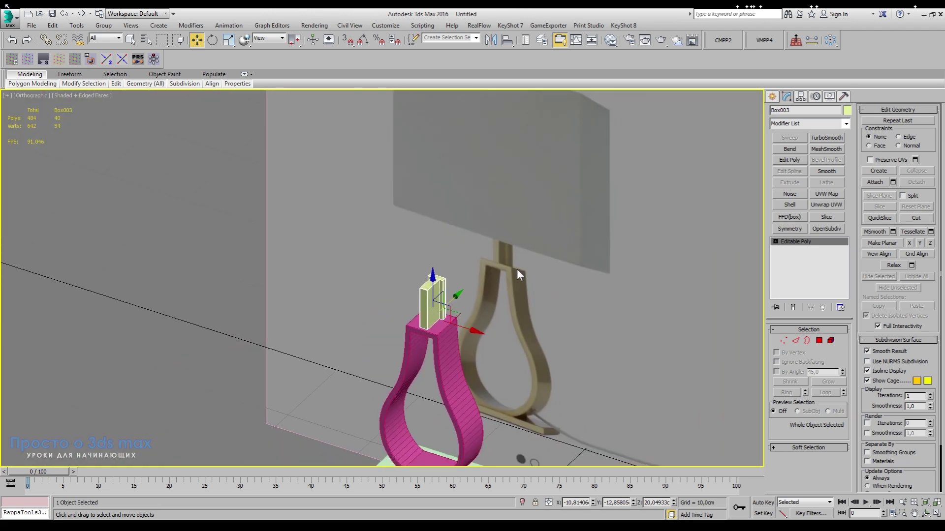
click(501, 279)
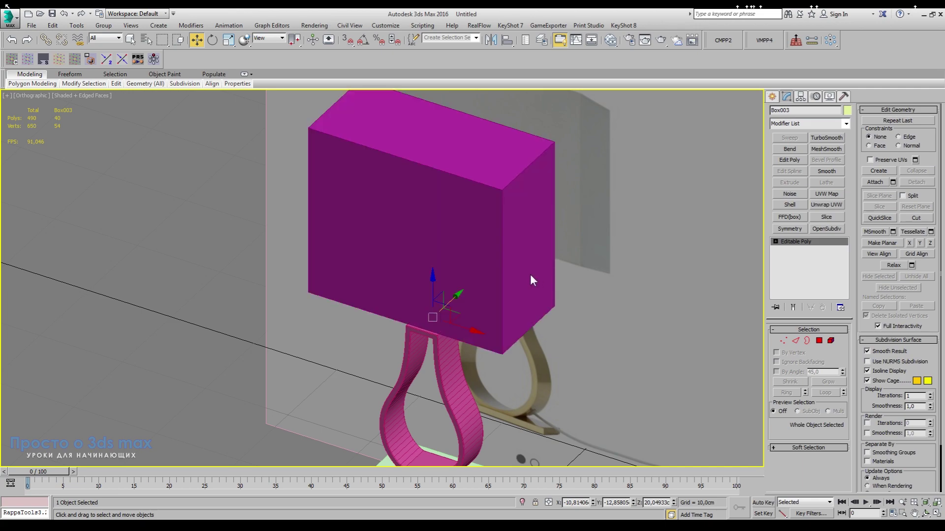
click(530, 273)
alt+middle_drag(486, 373, 557, 370)
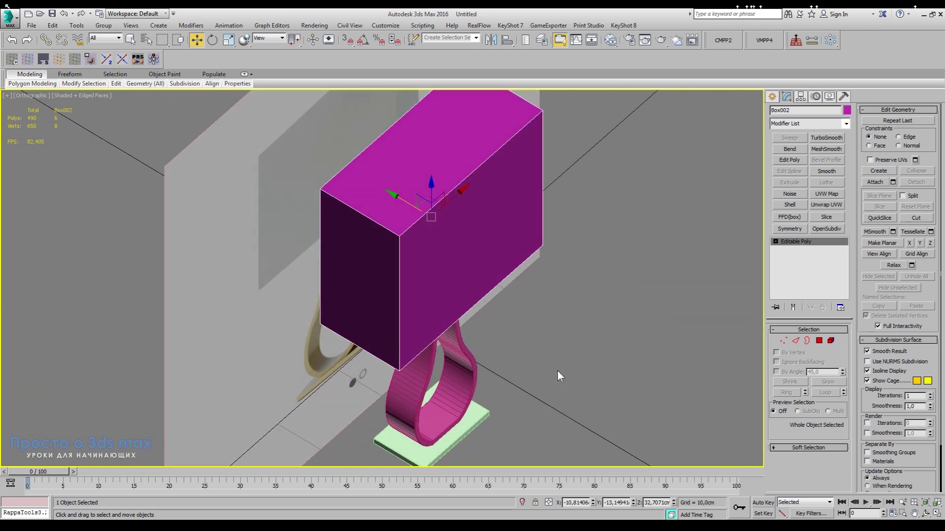
middle_drag(397, 227, 393, 270)
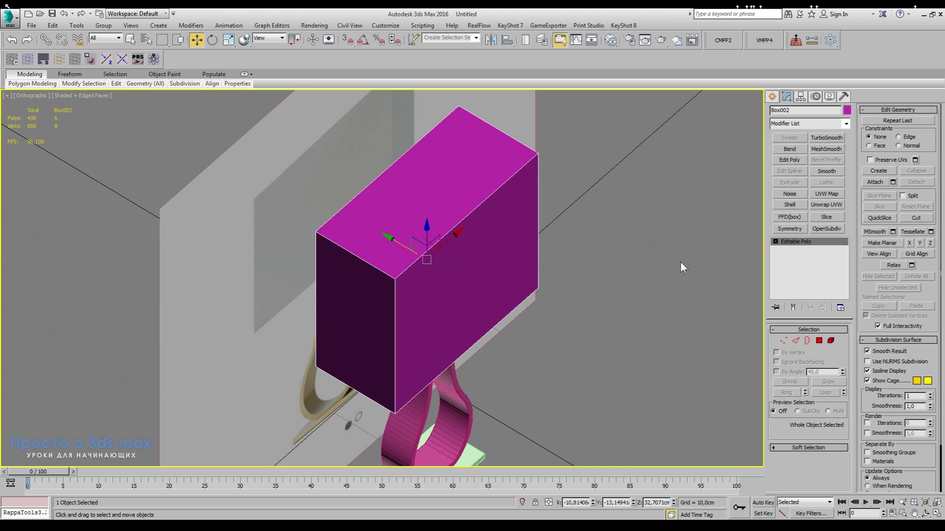
Select the top and bottom polygons of the lampshade box.
click(819, 341)
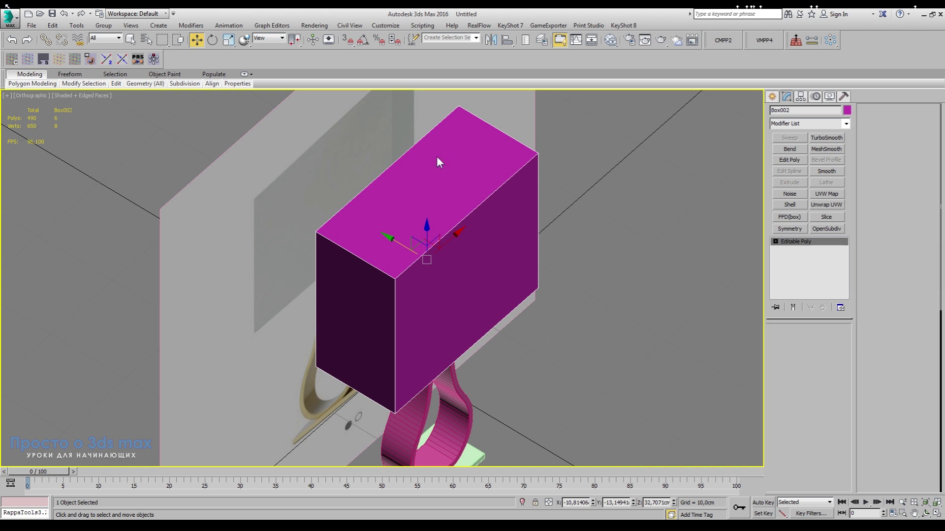
click(460, 181)
alt+middle_drag(557, 331, 578, 256)
ctrl+click(412, 341)
alt+middle_drag(435, 363, 544, 359)
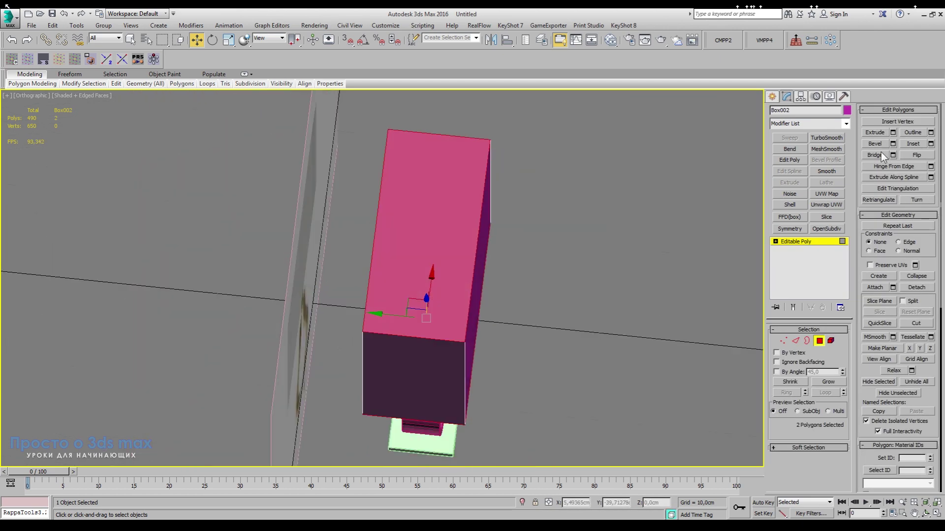
Inset the lampshade's selected top and bottom polygons by a very small amount, leaving a thin rim for the wall thickness.
click(931, 145)
scroll(378, 323, up, 5)
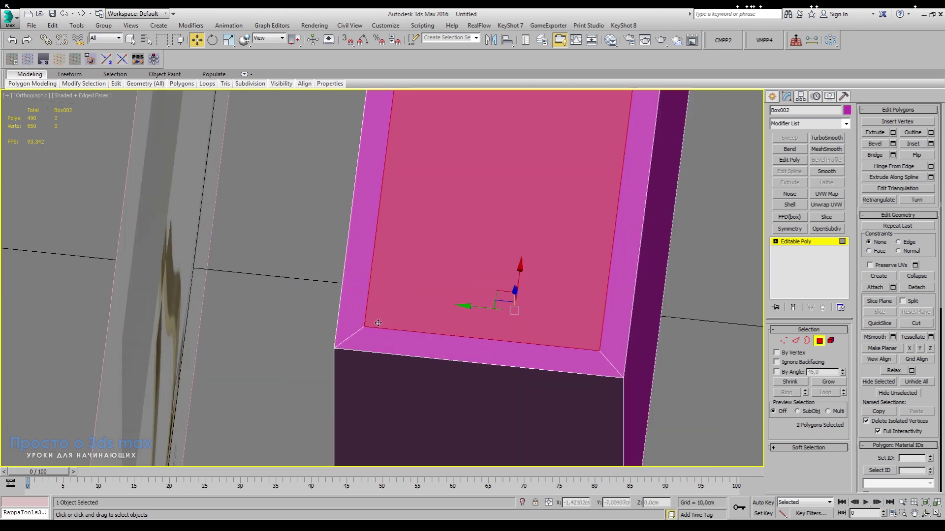
scroll(391, 343, down, 5)
alt+middle_drag(206, 358, 188, 350)
alt+middle_drag(436, 323, 403, 301)
middle_drag(354, 192, 458, 225)
scroll(247, 353, down, 3)
alt+middle_drag(247, 353, 255, 326)
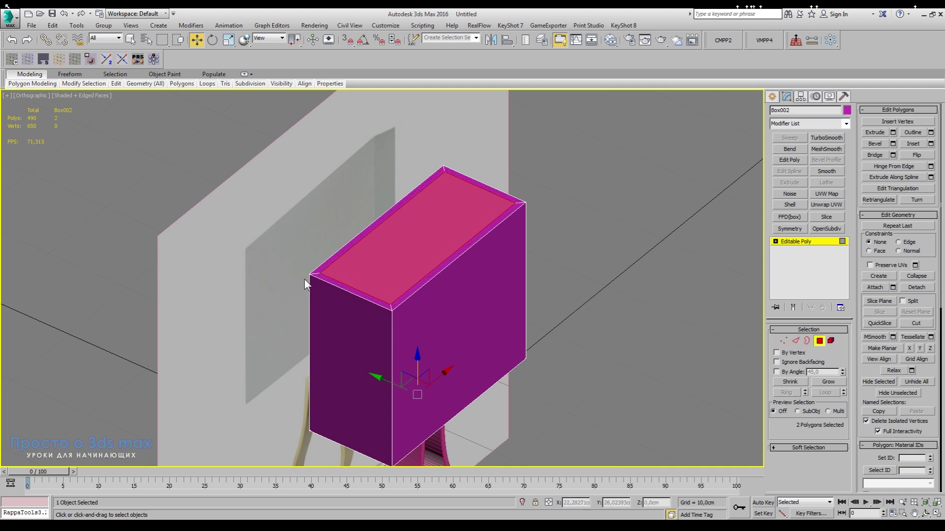
scroll(304, 278, up, 5)
drag(394, 298, 395, 335)
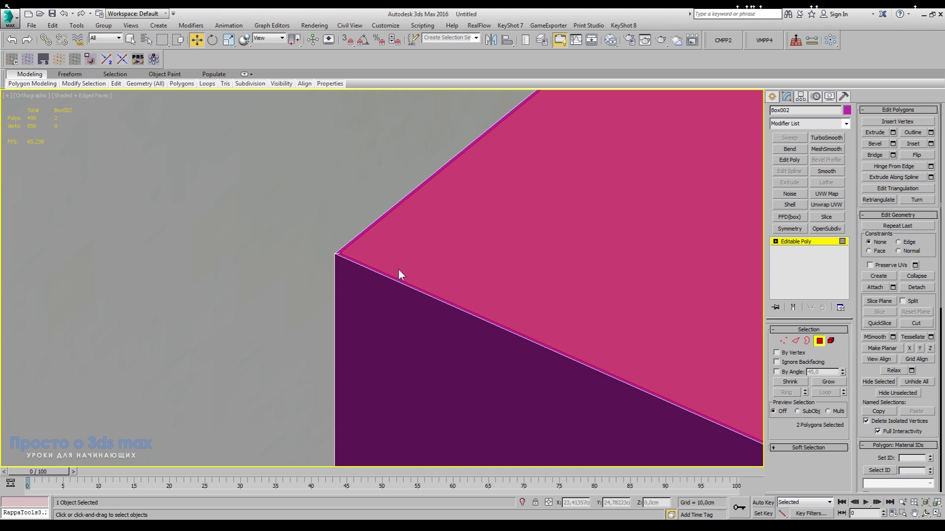
scroll(333, 248, up, 5)
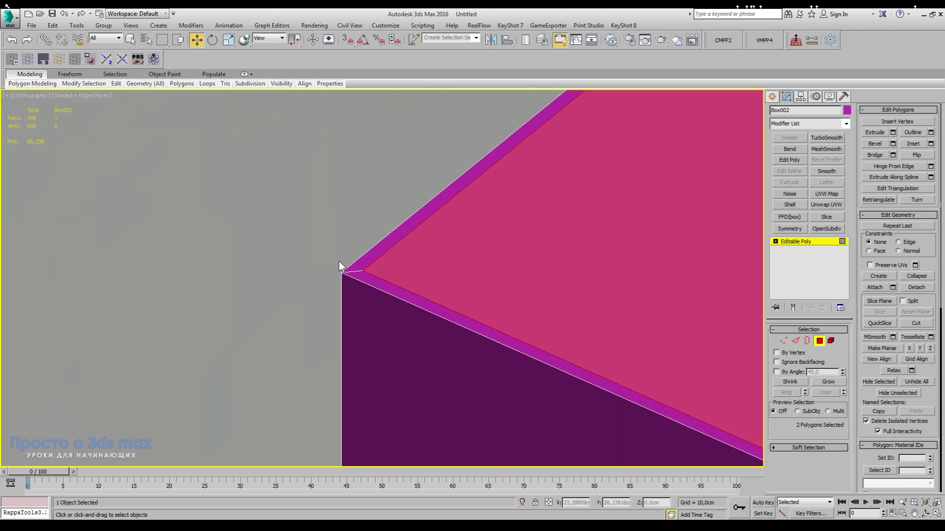
scroll(347, 268, up, 2)
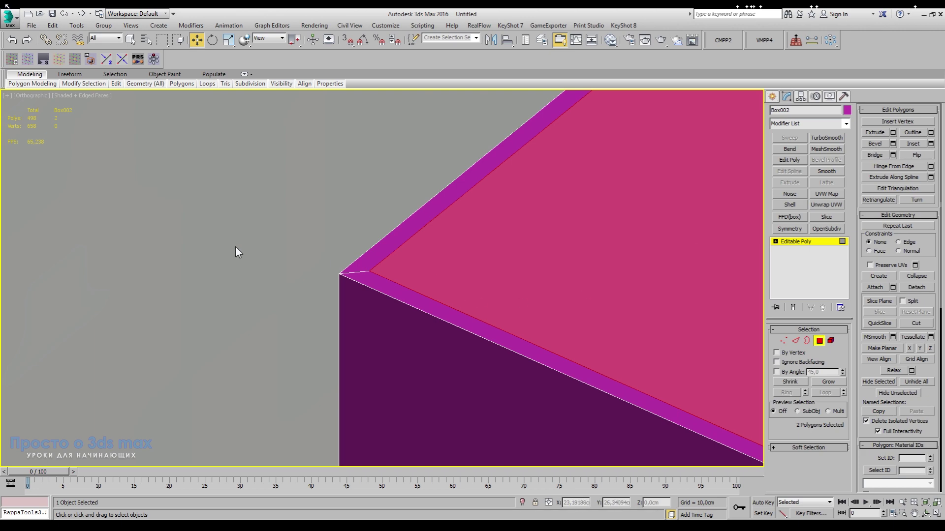
scroll(276, 258, down, 2)
scroll(335, 266, down, 8)
Bridge the inset top and bottom polygons to hollow the lampshade through, and leave polygon editing.
alt+middle_drag(593, 351, 576, 338)
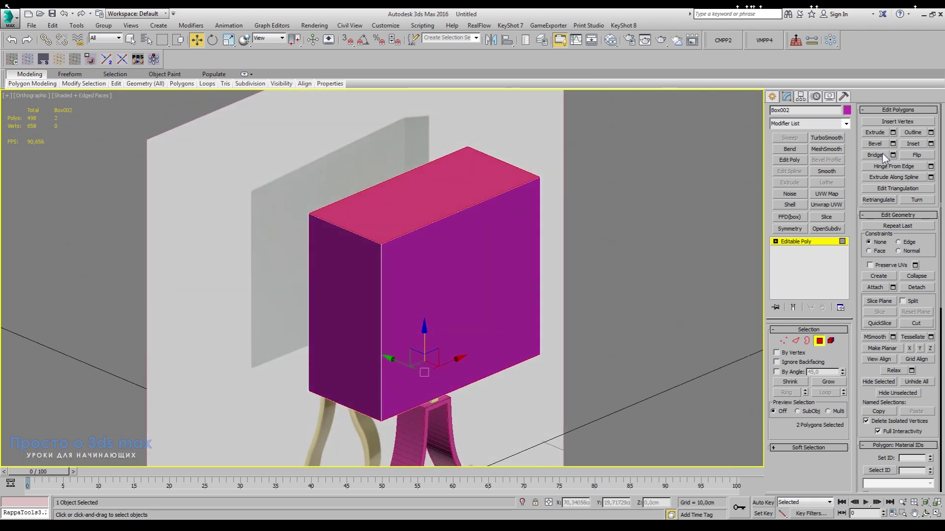
click(877, 155)
alt+middle_drag(465, 308, 493, 257)
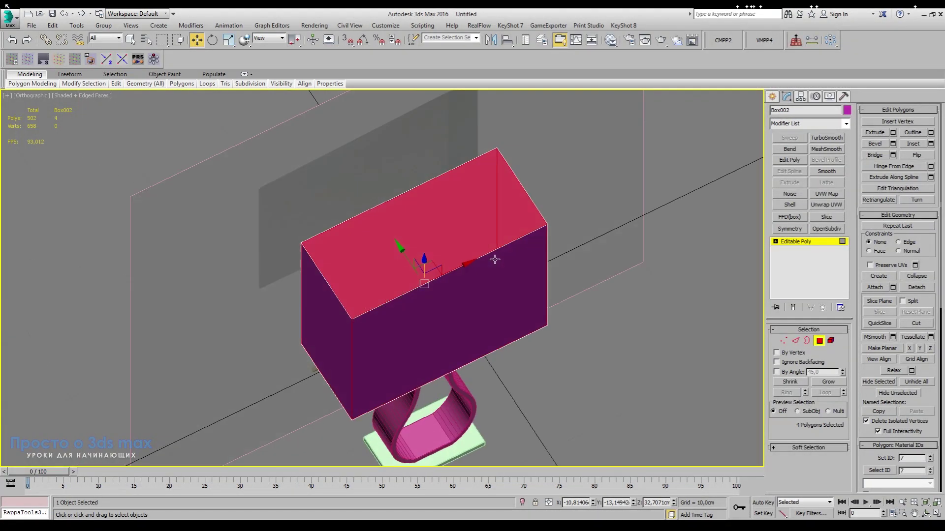
click(796, 241)
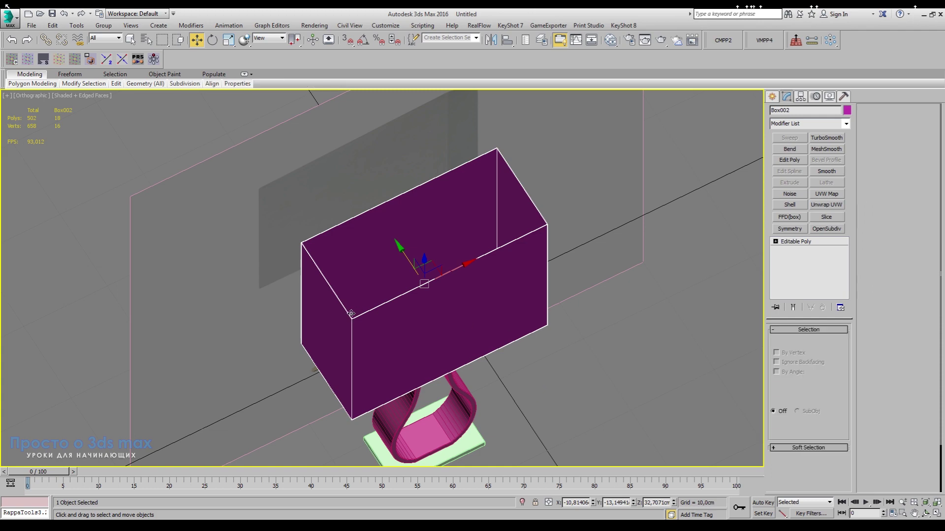
Select the outer edge loop around the lampshade's top rim.
mouse_move(350, 315)
alt+middle_down()
mouse_move(435, 303)
mouse_move(341, 282)
mouse_move(352, 298)
alt+middle_up()
scroll(354, 283, up, 10)
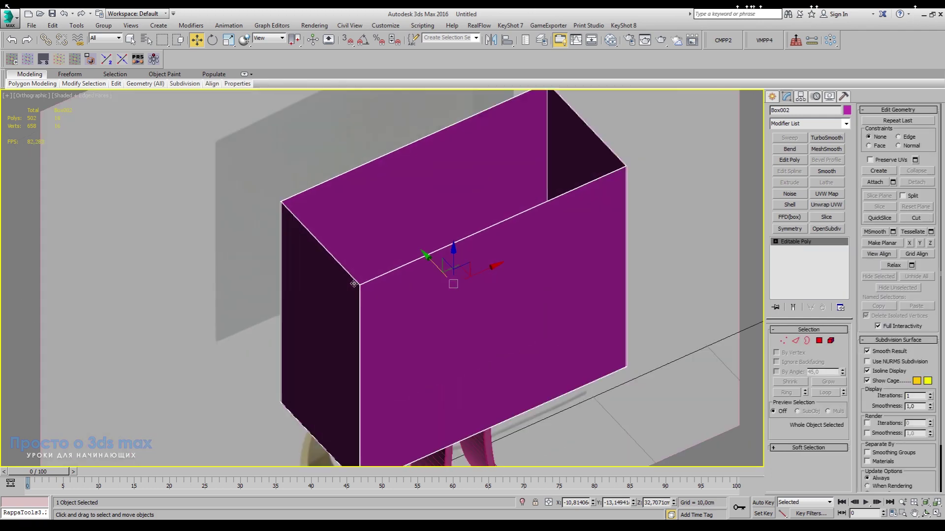
click(795, 341)
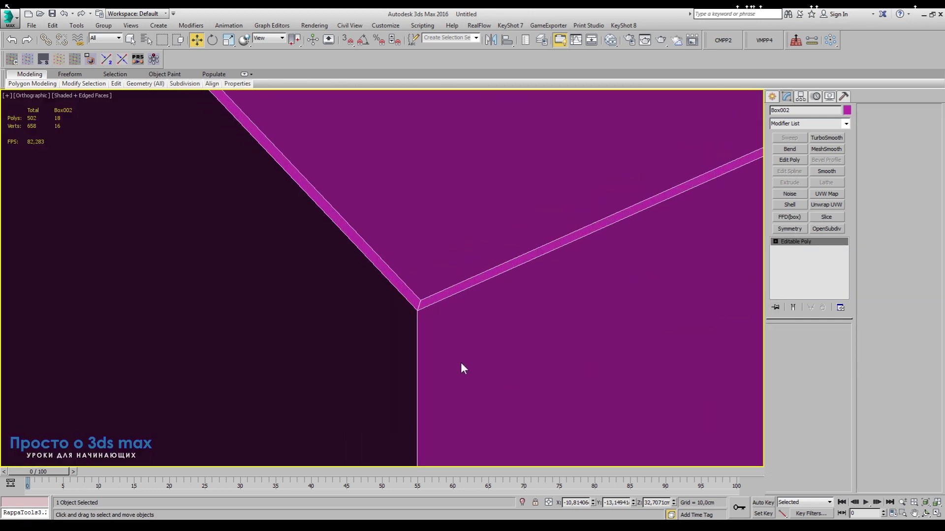
double_click(427, 305)
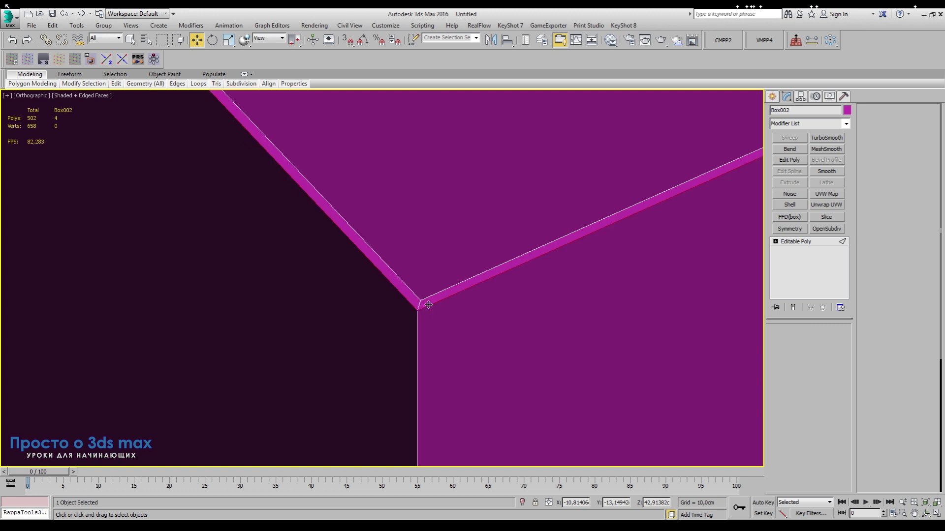
scroll(402, 295, down, 3)
scroll(401, 292, down, 8)
middle_drag(414, 319, 414, 192)
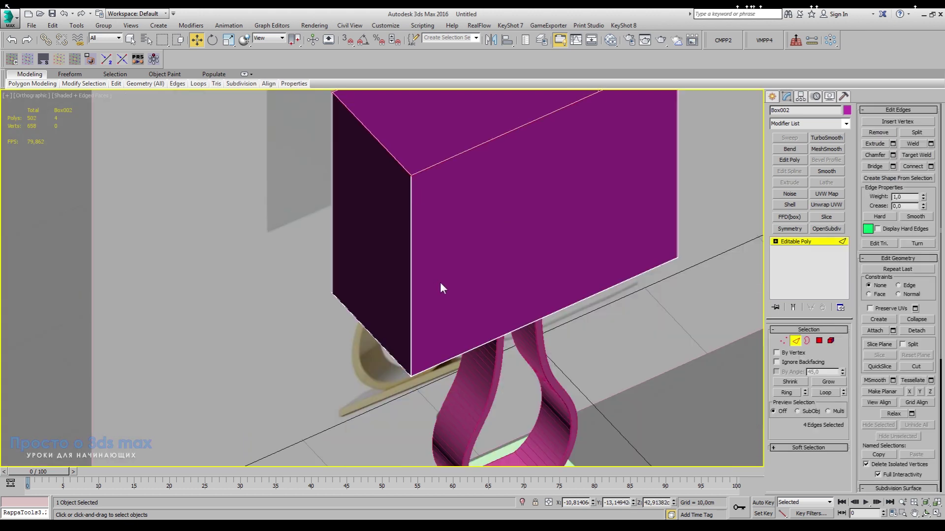
Add the outer edge loop around the lampshade's bottom rim to the edge selection.
alt+middle_drag(440, 282, 590, 294)
scroll(625, 181, up, 9)
middle_drag(559, 220, 554, 253)
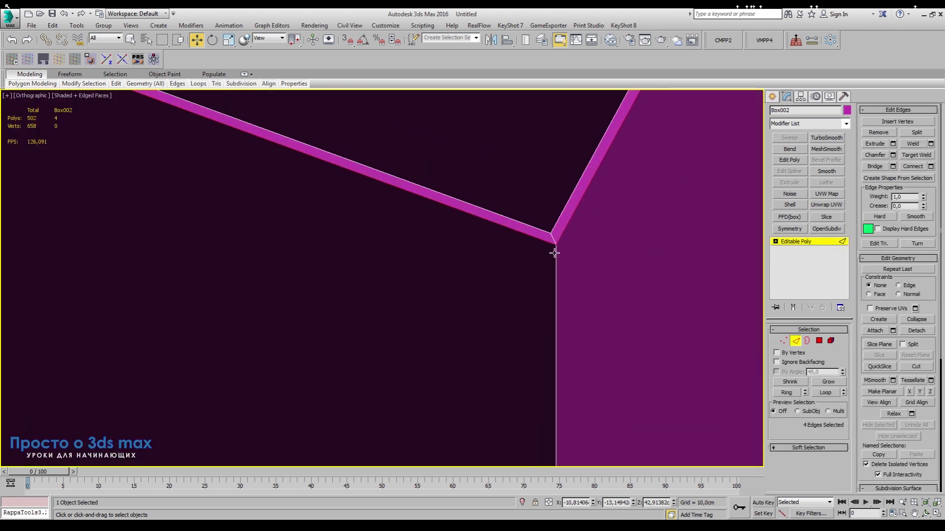
scroll(619, 217, down, 8)
middle_drag(618, 319, 600, 297)
scroll(599, 384, up, 5)
alt+middle_drag(608, 432, 541, 166)
scroll(482, 376, up, 5)
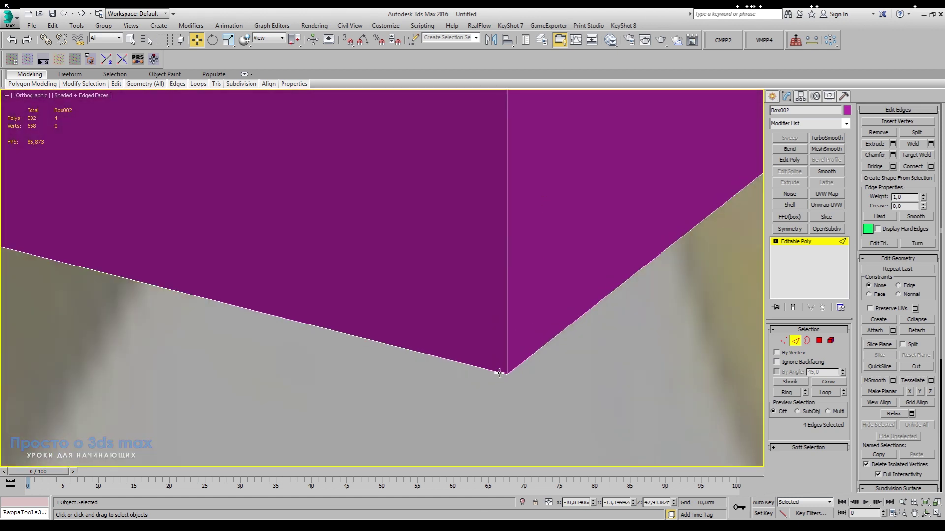
ctrl+click(499, 373)
click(829, 392)
Chamfer the lampshade's outer top and bottom rim edges by a very small amount, narrower than the wall thickness.
scroll(461, 361, down, 10)
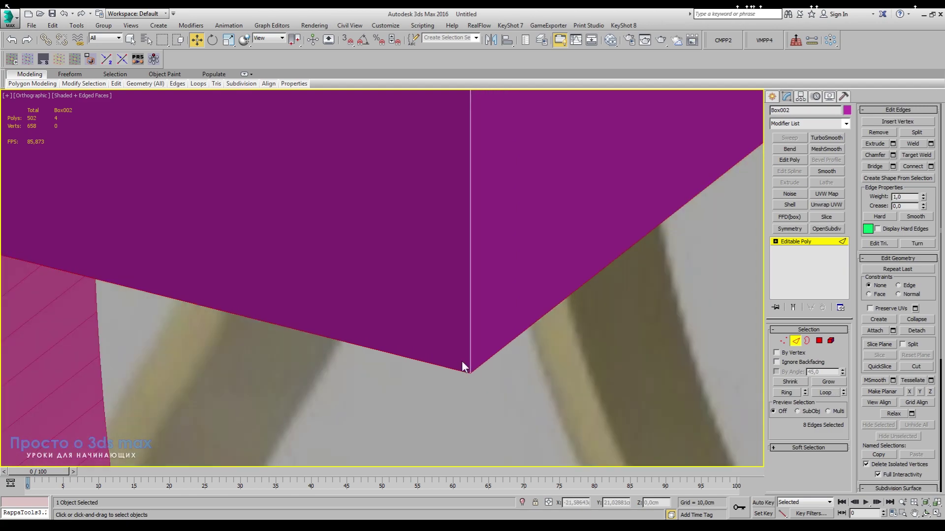
alt+middle_drag(483, 365, 332, 272)
scroll(374, 258, up, 8)
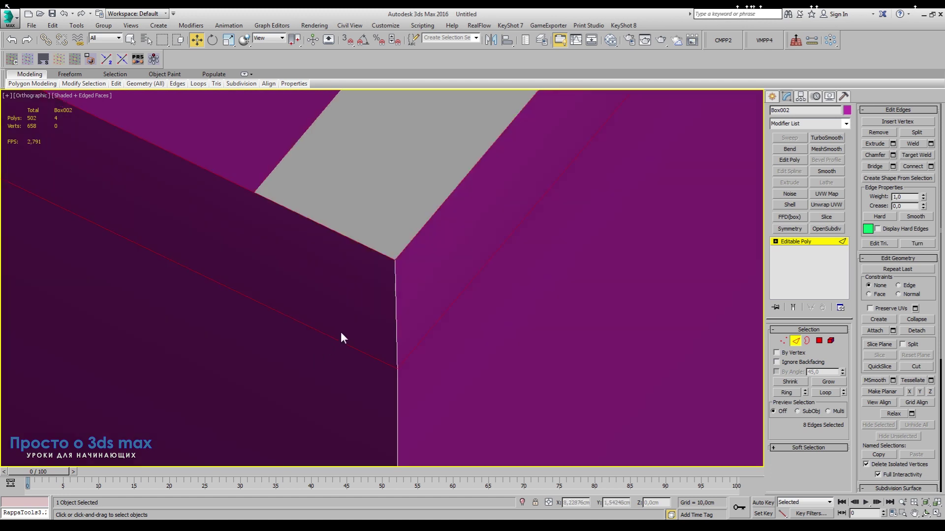
key(ctrl+z)
scroll(455, 230, up, 6)
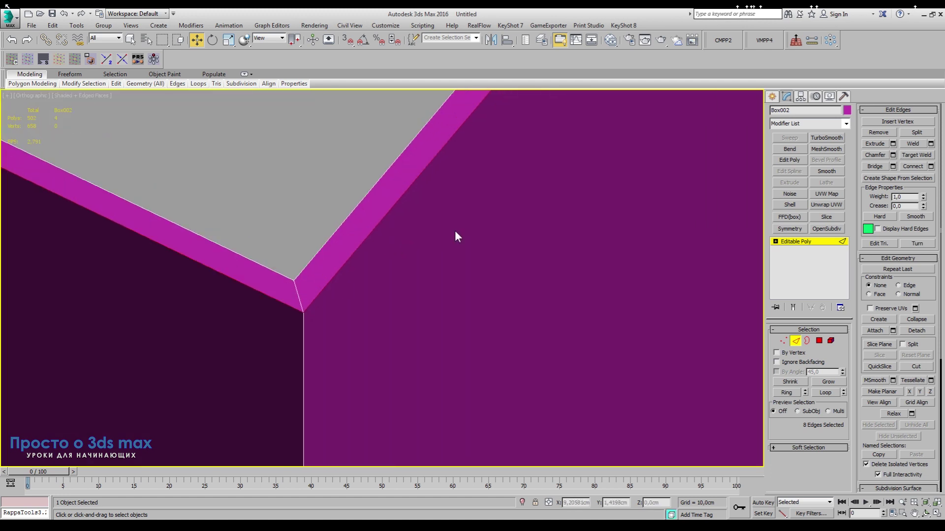
drag(390, 295, 390, 294)
click(390, 299)
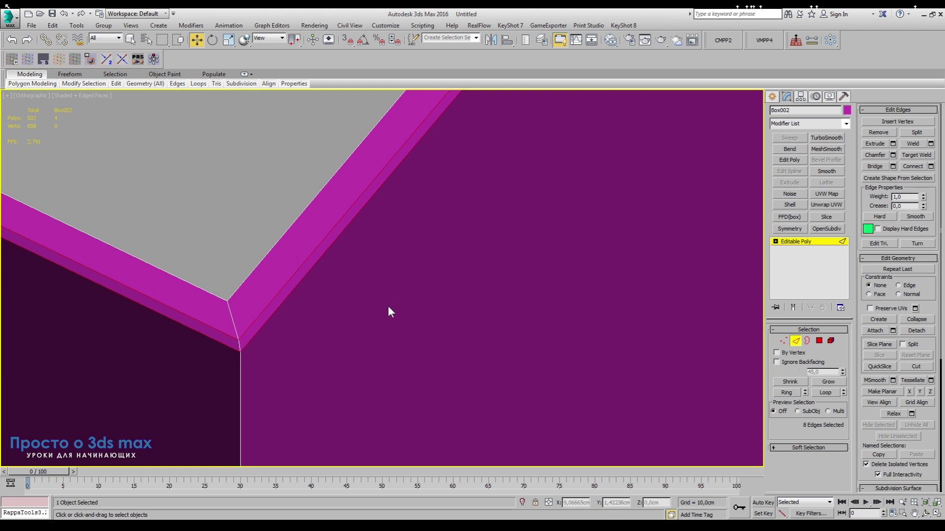
click(386, 368)
scroll(341, 275, down, 8)
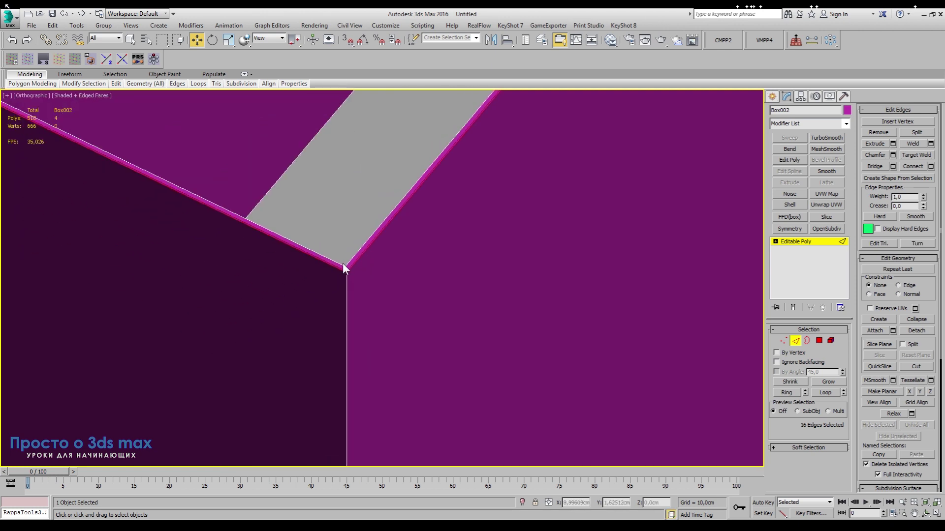
Select the complete edge loops running over two of the lampshade's vertical corners.
scroll(342, 262, up, 4)
click(350, 275)
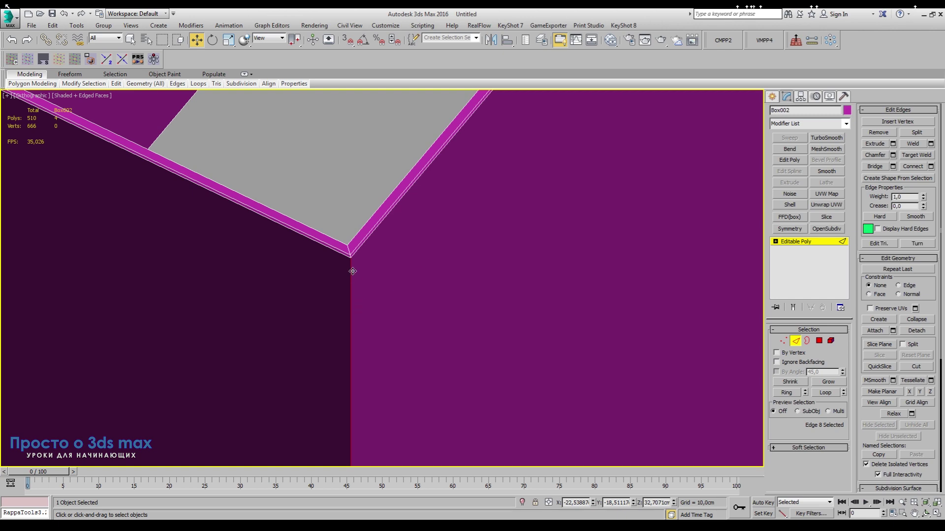
scroll(421, 216, down, 10)
alt+middle_drag(348, 263, 471, 378)
scroll(308, 294, up, 5)
scroll(290, 305, up, 4)
ctrl+double_click(265, 269)
Add the edge loops of the lampshade's other two vertical corners to the selection.
scroll(382, 237, down, 10)
middle_drag(600, 374, 522, 252)
scroll(502, 250, up, 5)
ctrl+double_click(552, 248)
scroll(568, 242, down, 8)
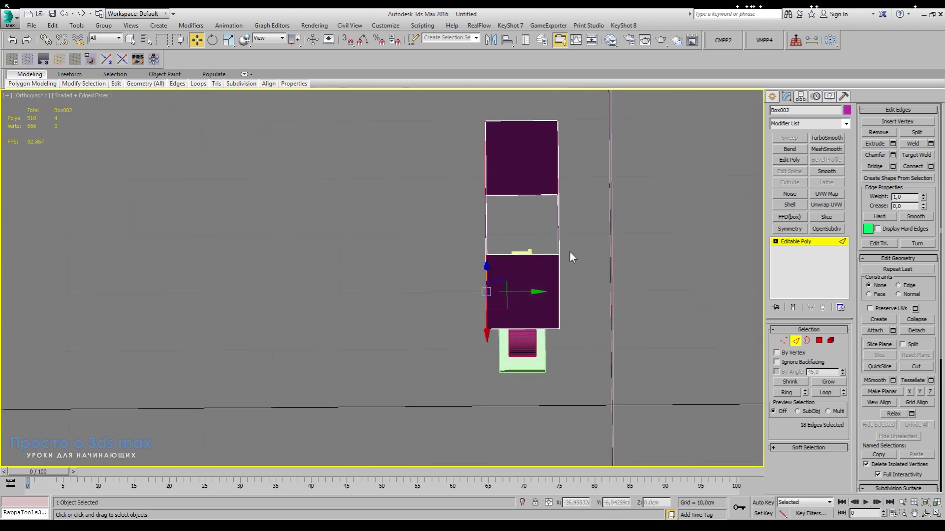
scroll(562, 257, up, 8)
scroll(542, 260, up, 3)
ctrl+double_click(524, 259)
scroll(521, 252, up, 5)
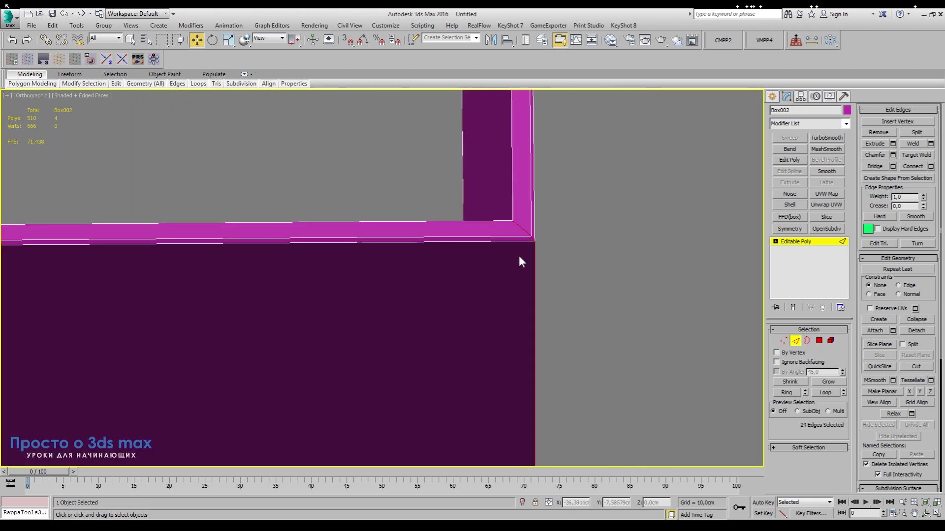
Chamfer the four vertical corner loops of the lampshade by a very small amount and leave edge editing.
scroll(532, 250, up, 4)
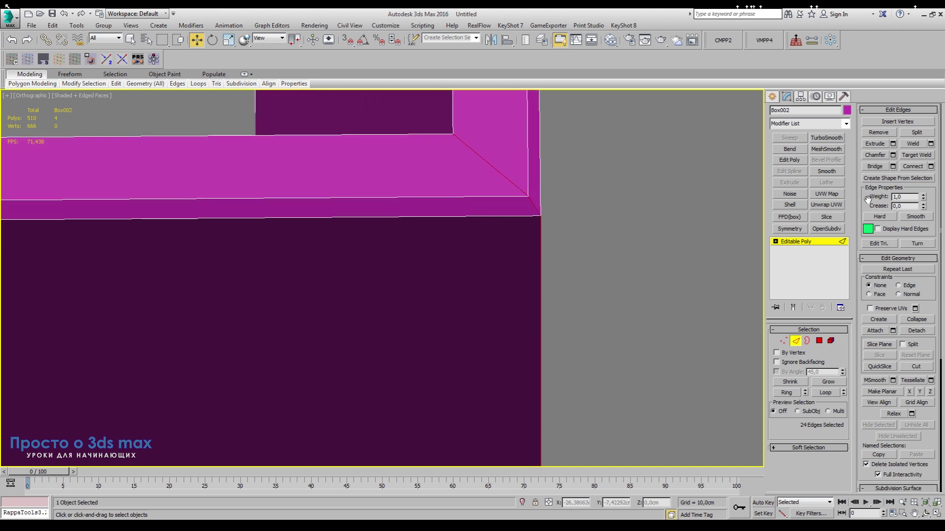
click(893, 156)
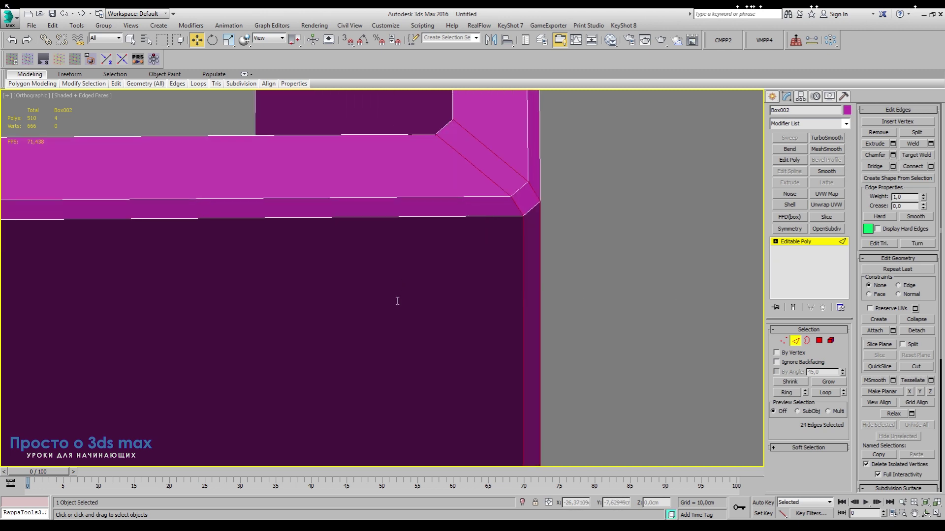
click(791, 240)
scroll(475, 251, down, 8)
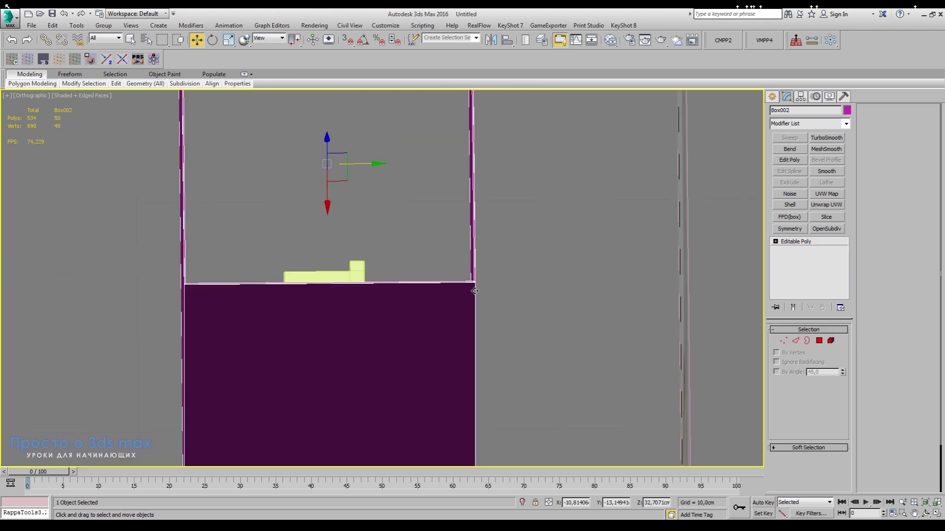
Hide the edge display, deselect the lampshade, and examine its chamfered corners and rim up close.
scroll(474, 291, down, 2)
middle_drag(371, 299, 373, 350)
alt+middle_drag(373, 349, 449, 328)
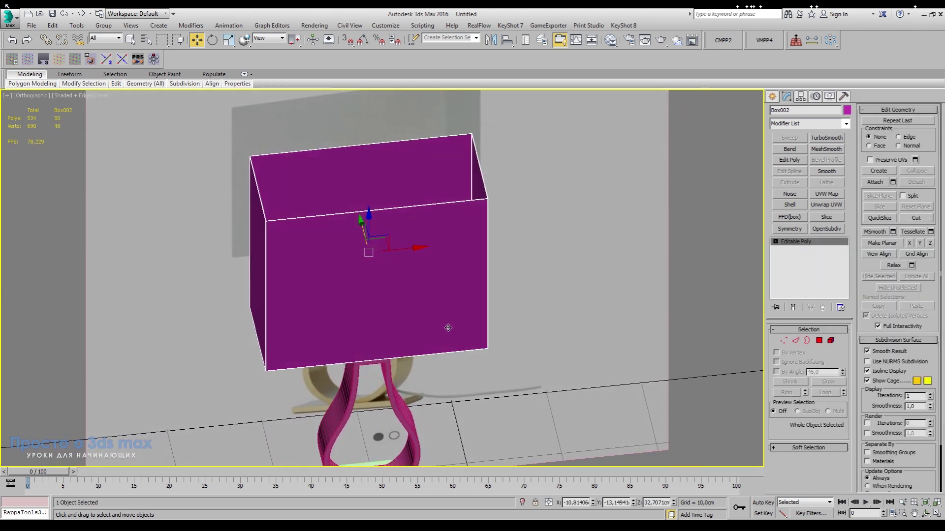
key(F4)
alt+middle_drag(477, 261, 483, 288)
click(146, 218)
scroll(420, 260, up, 10)
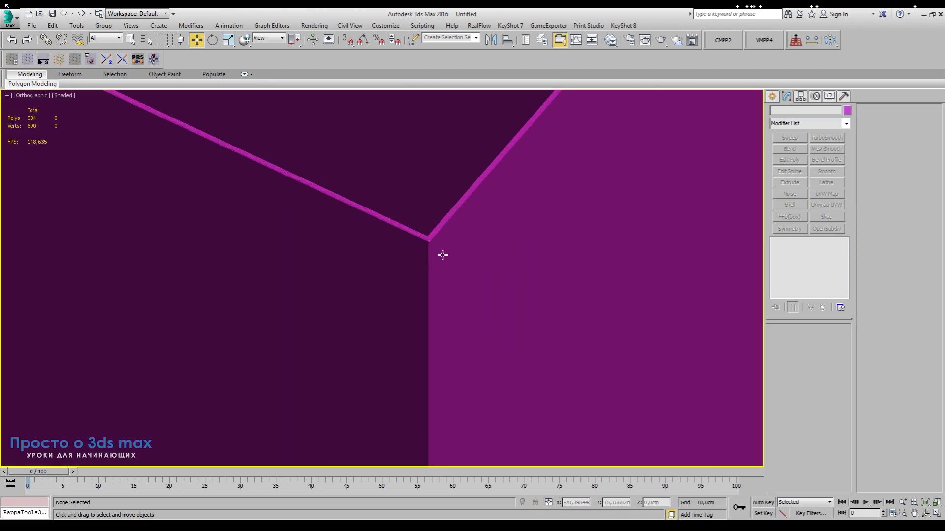
scroll(435, 244, down, 15)
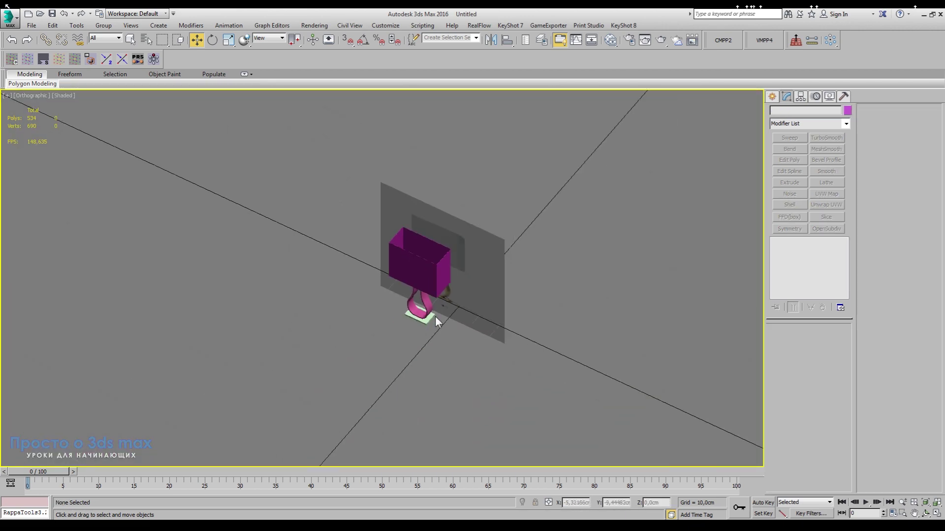
Select the connector and examine from below how it joins the stand and the lampshade.
alt+middle_drag(436, 319, 514, 273)
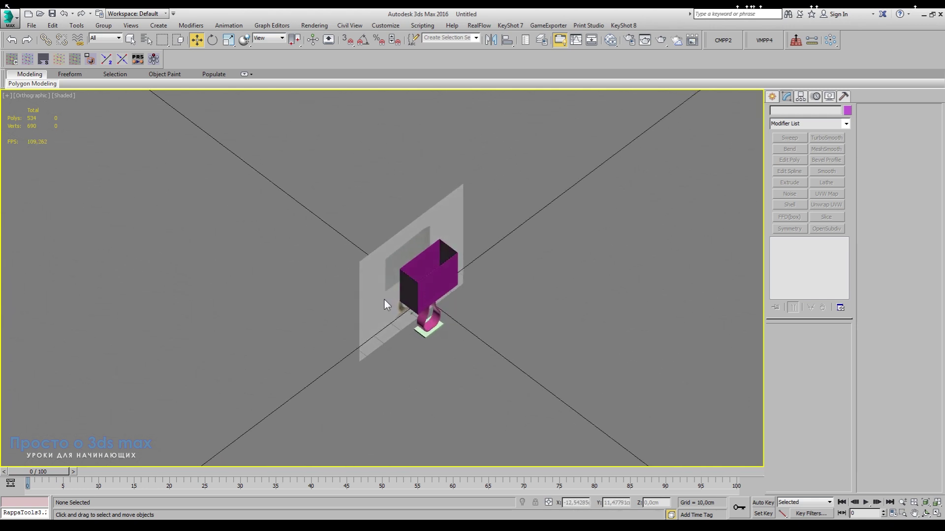
alt+middle_drag(383, 300, 415, 281)
scroll(415, 280, up, 6)
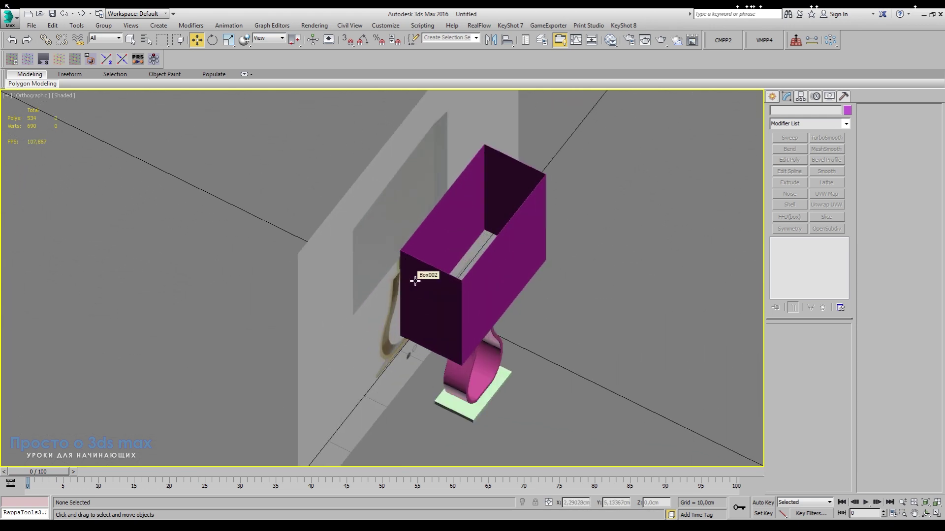
alt+middle_drag(464, 363, 458, 280)
scroll(475, 209, up, 3)
scroll(475, 209, up, 5)
click(475, 208)
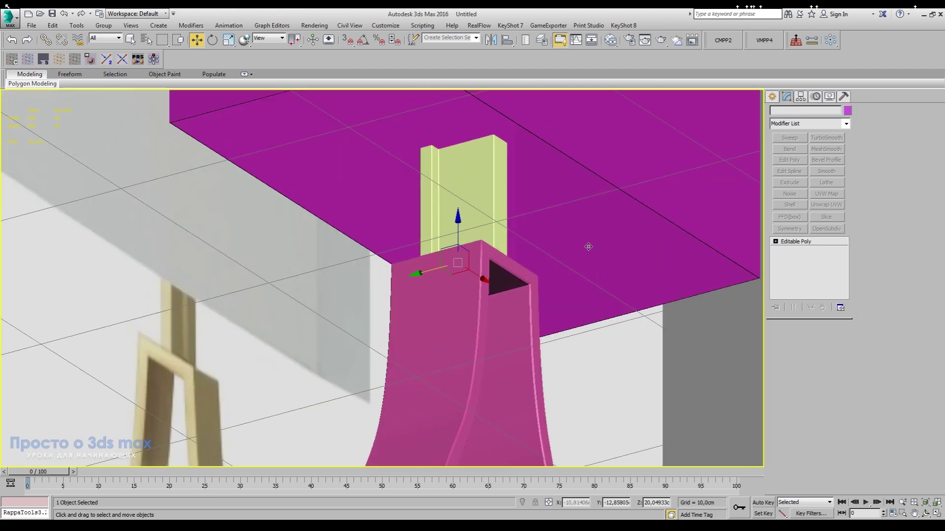
scroll(234, 338, down, 6)
middle_drag(227, 334, 398, 369)
alt+middle_drag(484, 320, 471, 377)
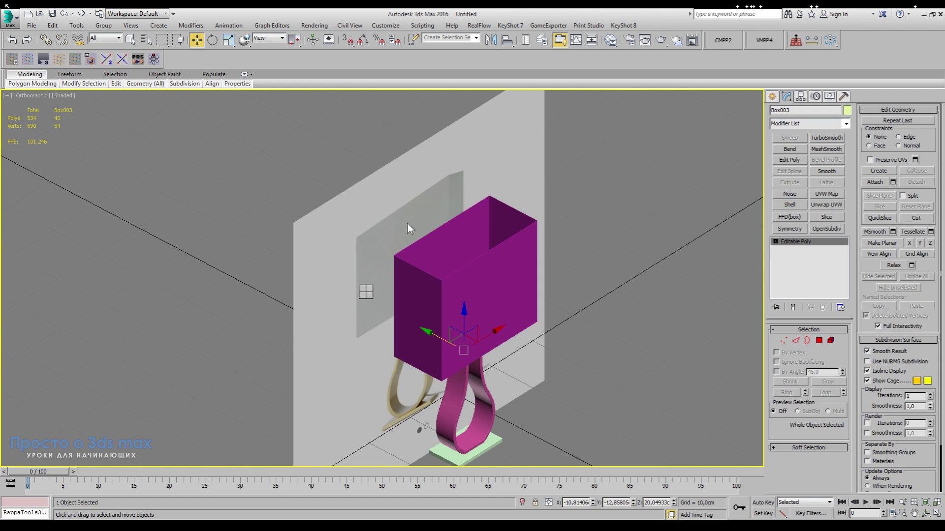
Delete the reference image plane behind the lamp.
click(362, 262)
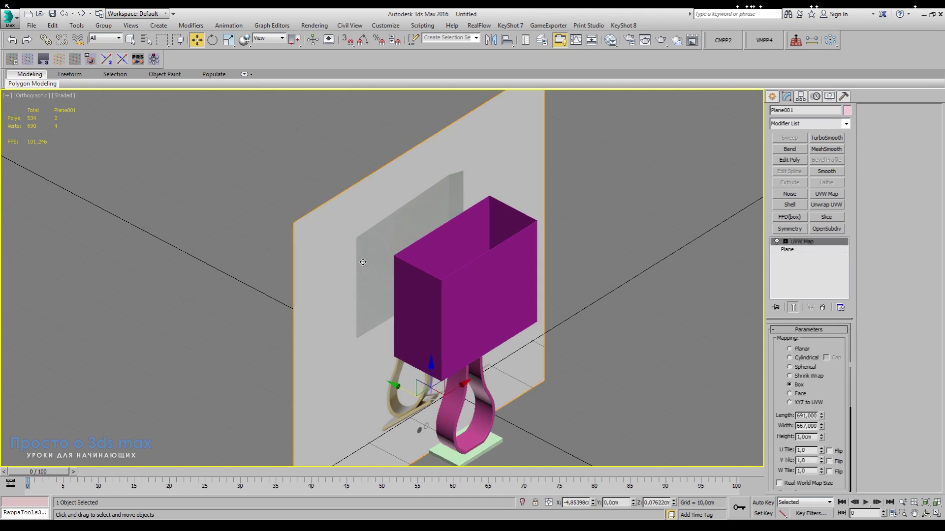
scroll(385, 276, down, 4)
alt+middle_drag(386, 276, 468, 301)
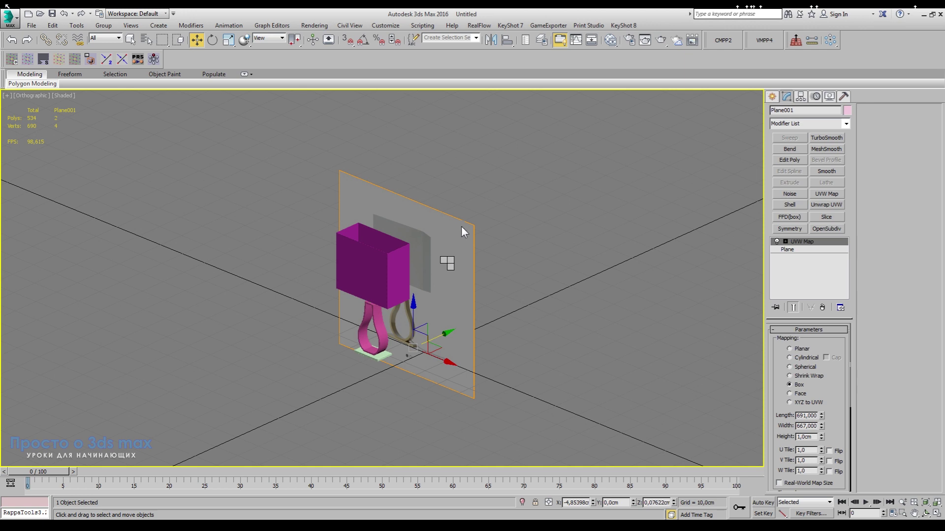
key(Delete)
alt+middle_drag(369, 318, 451, 331)
Select the lampshade and turn the edged-faces display back on.
click(438, 242)
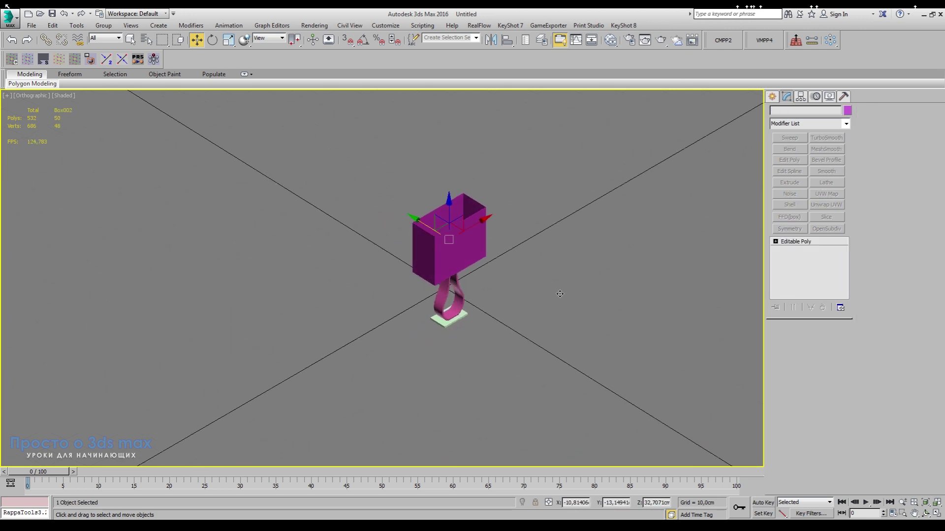
alt+middle_drag(558, 293, 451, 302)
scroll(451, 227, up, 6)
alt+middle_drag(452, 226, 443, 299)
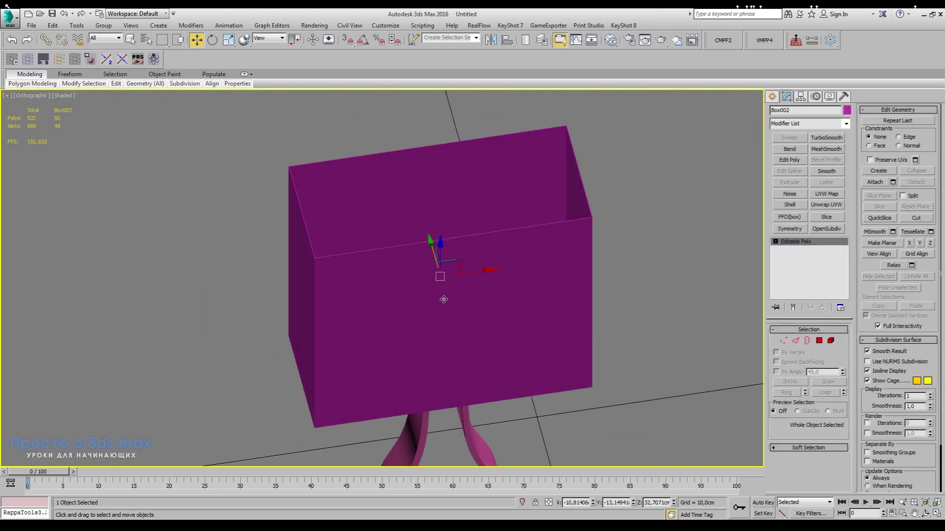
key(F4)
key(i)
alt+middle_drag(471, 354, 501, 357)
scroll(530, 345, down, 5)
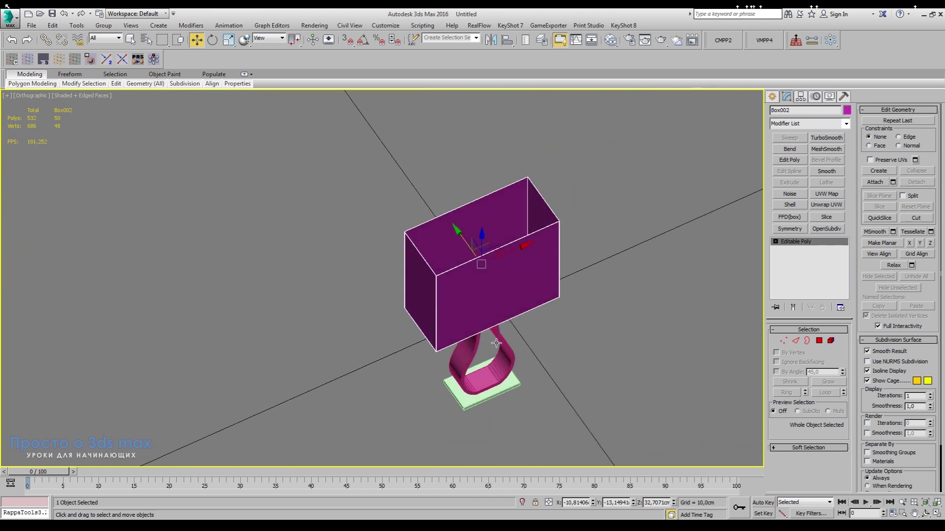
alt+middle_drag(496, 320, 501, 332)
scroll(492, 235, up, 5)
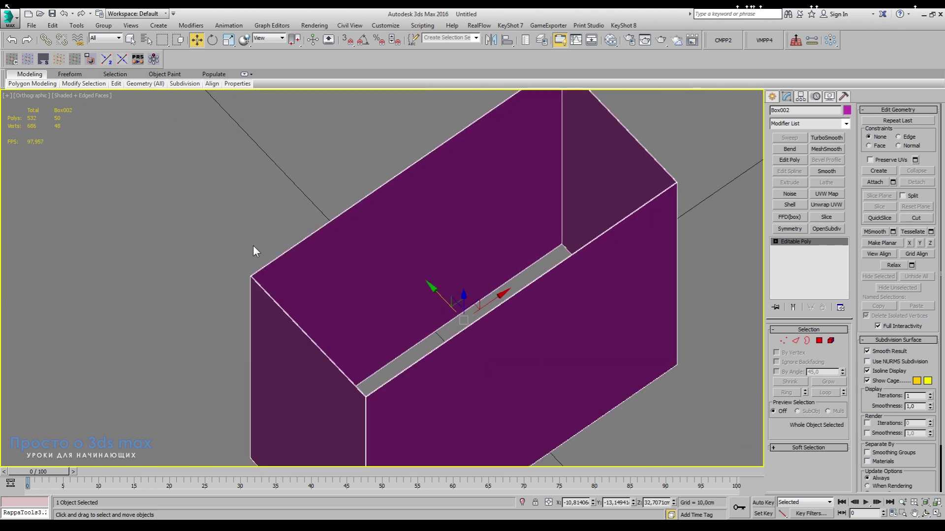
Select the inner edge loop around the lampshade's top rim.
click(796, 341)
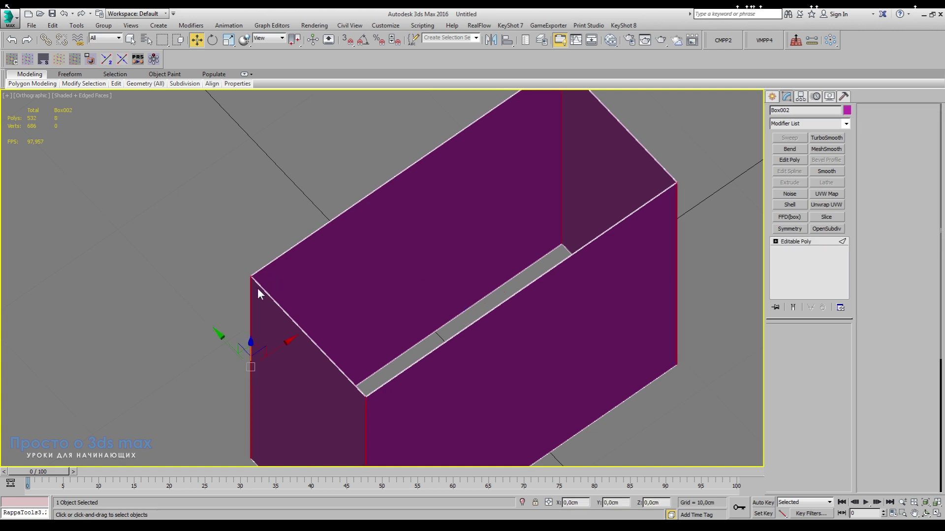
scroll(689, 291, up, 2)
scroll(335, 283, down, 5)
alt+middle_drag(301, 327, 242, 295)
scroll(276, 167, up, 5)
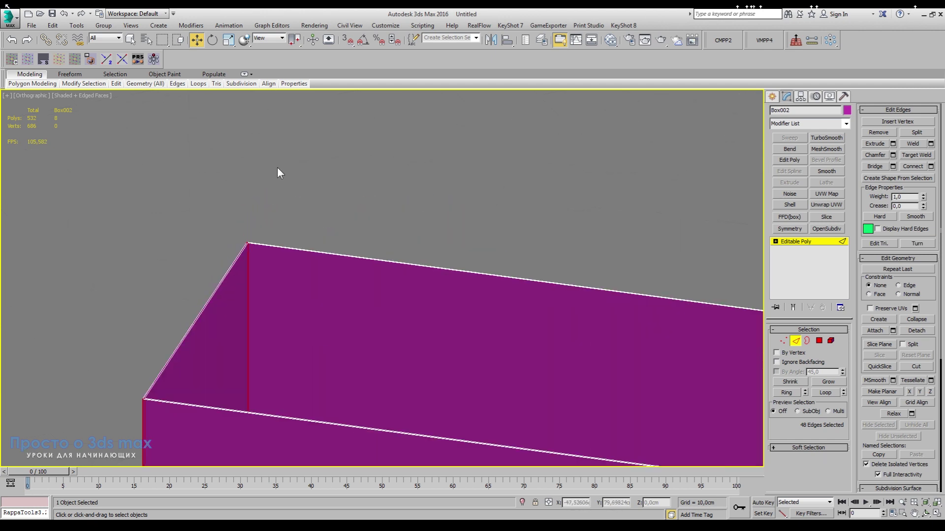
scroll(259, 241, up, 3)
scroll(215, 251, up, 4)
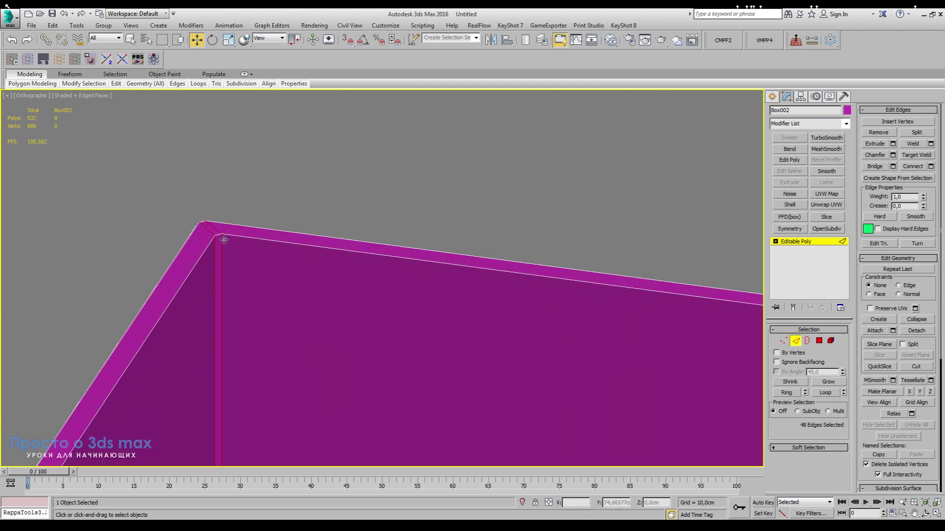
double_click(236, 235)
Add the inner edge loop around the lampshade's bottom rim to the edge selection.
scroll(221, 185, down, 10)
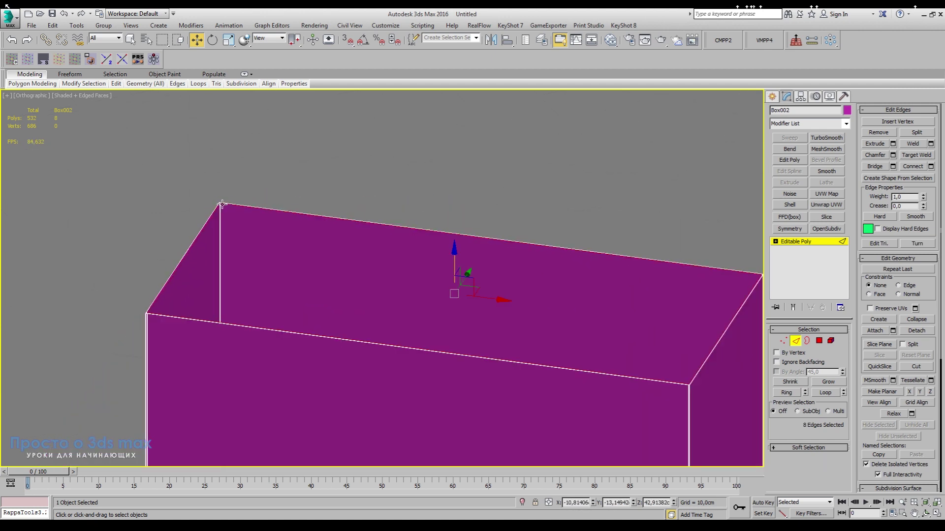
alt+middle_drag(280, 369, 335, 309)
scroll(316, 357, up, 5)
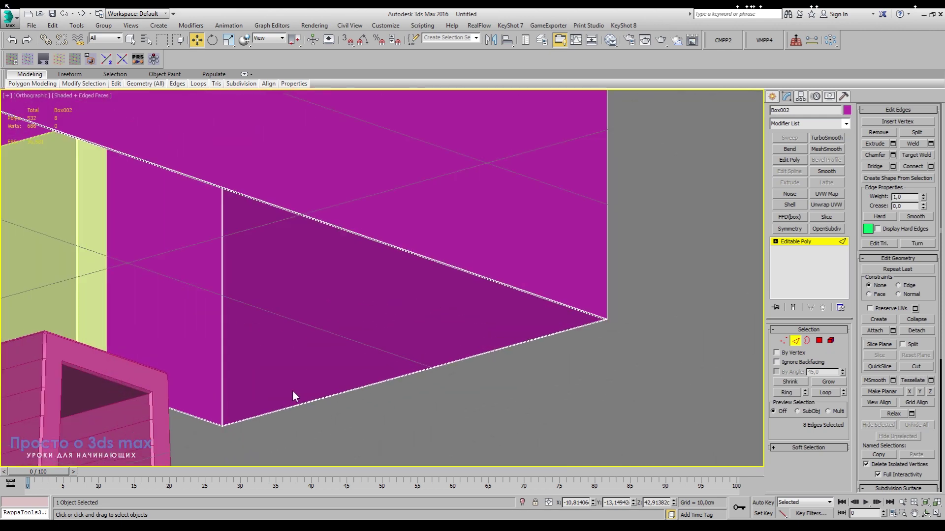
middle_drag(256, 397, 414, 310)
scroll(387, 330, up, 4)
scroll(367, 349, up, 4)
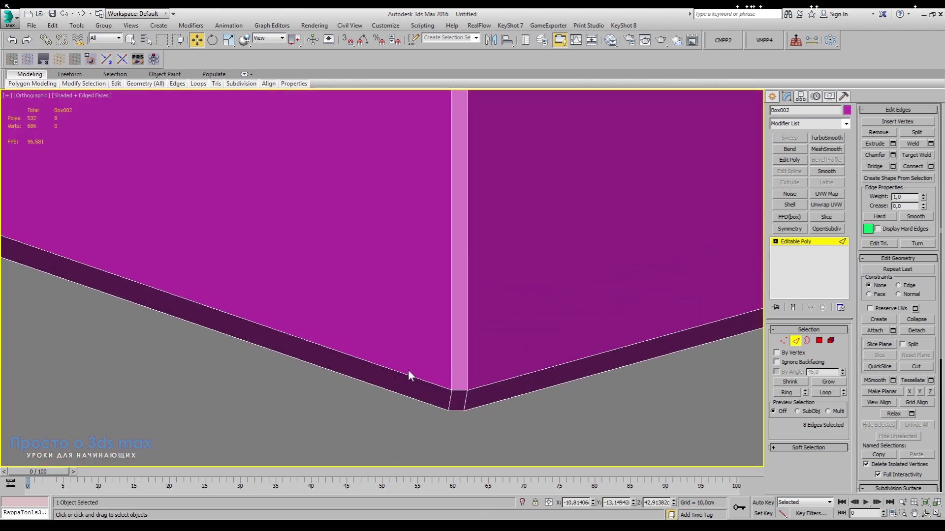
ctrl+double_click(408, 371)
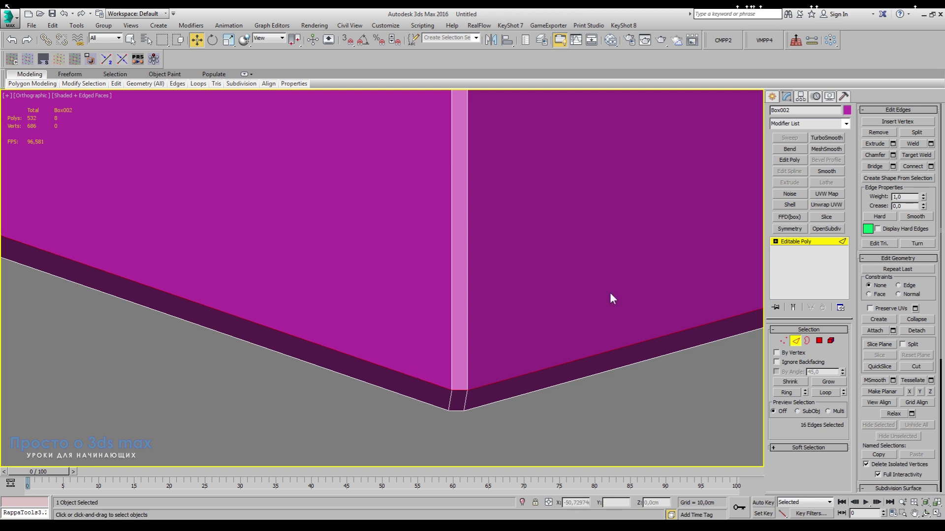
Create a linear shape from the selected top and bottom rim edge loops, keeping the default curve name.
scroll(482, 263, down, 3)
middle_drag(482, 264, 367, 359)
scroll(396, 321, down, 5)
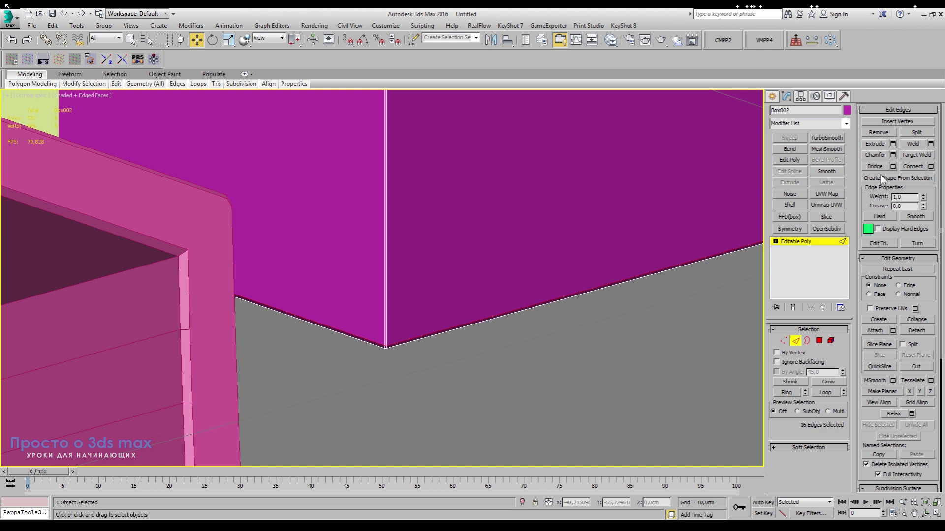
click(915, 179)
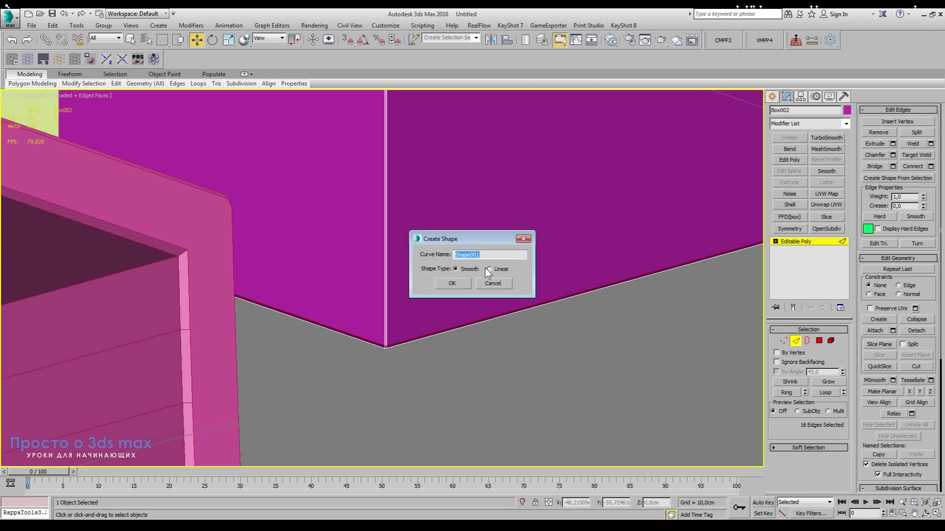
click(451, 284)
scroll(399, 346, up, 5)
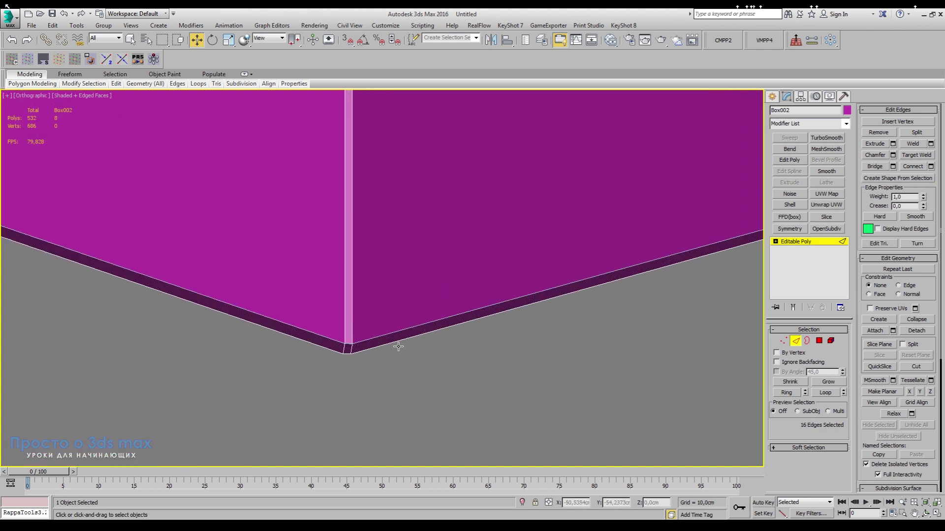
Leave edge editing, hide the lampshade, and select the newly created rim outline shape.
click(775, 242)
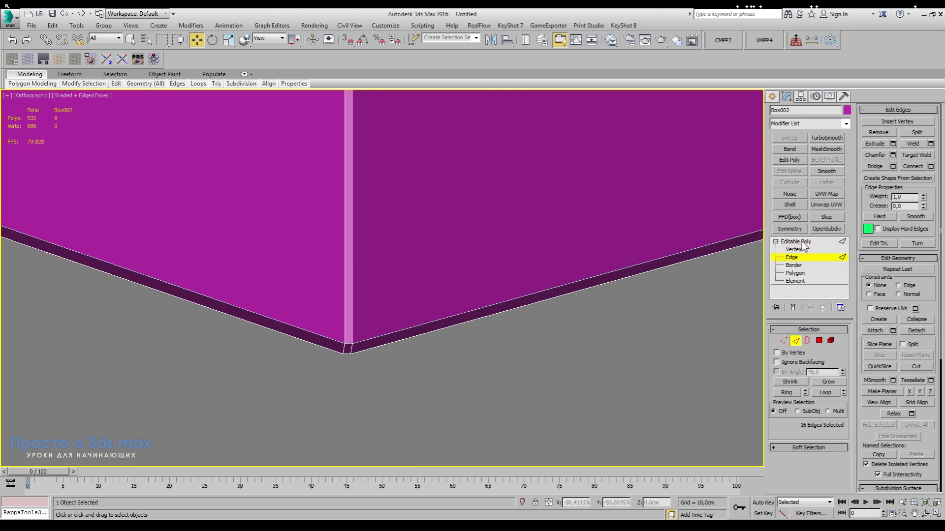
click(775, 242)
click(790, 243)
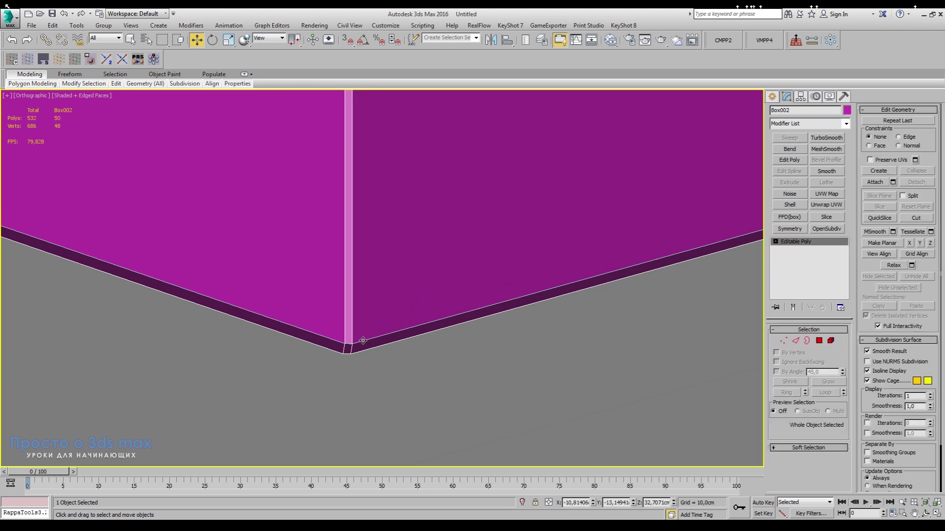
key(ctrl+z)
key(Delete)
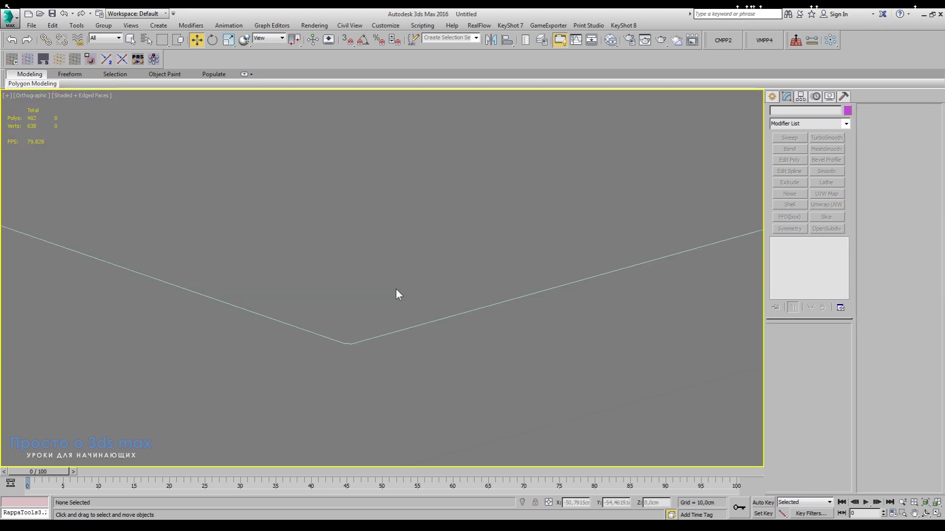
click(349, 343)
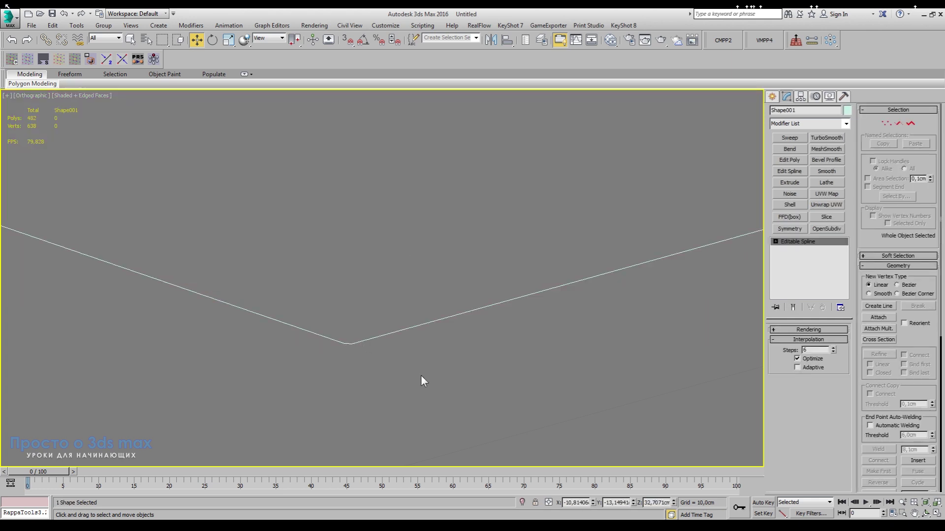
Unhide all objects to compare them with the rim outlines, and undo the unhide.
scroll(418, 373, down, 4)
scroll(416, 372, down, 7)
alt+middle_drag(468, 368, 540, 381)
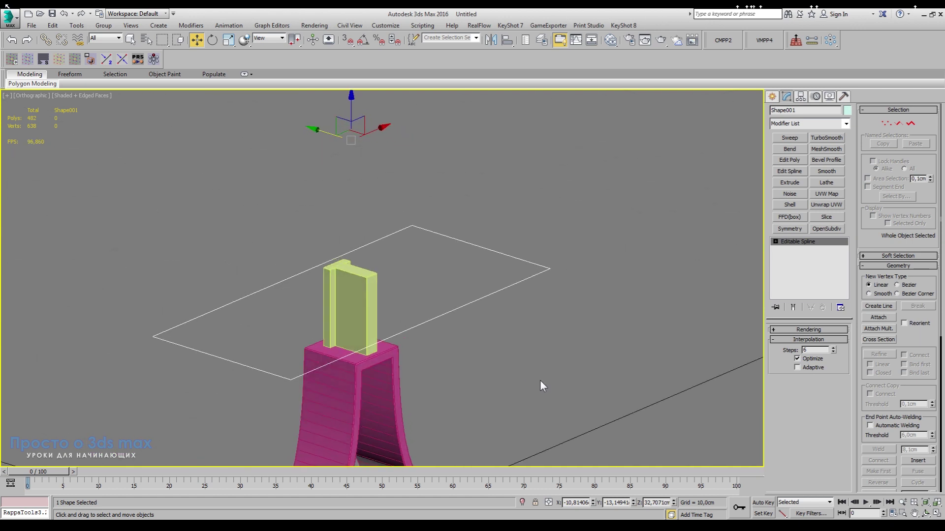
click(542, 316)
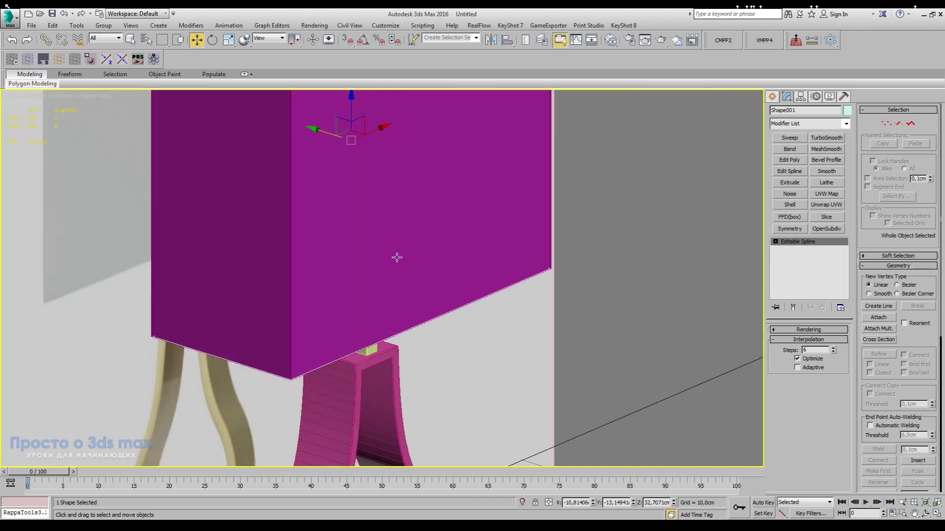
click(11, 40)
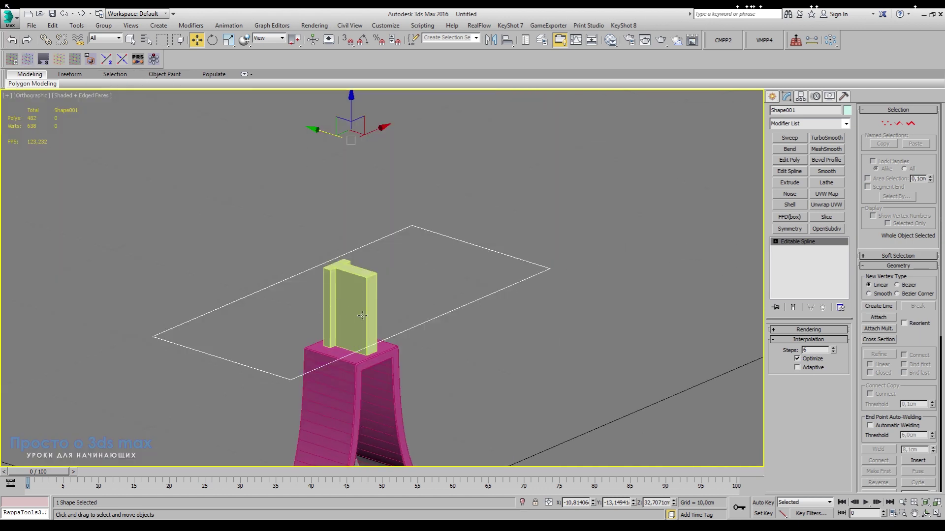
Give the rim outline shape visible thickness in both the renderer and the viewport.
scroll(373, 366, down, 3)
mouse_move(478, 354)
alt+middle_down()
mouse_move(383, 342)
mouse_move(509, 342)
mouse_move(477, 372)
mouse_move(463, 355)
alt+middle_up()
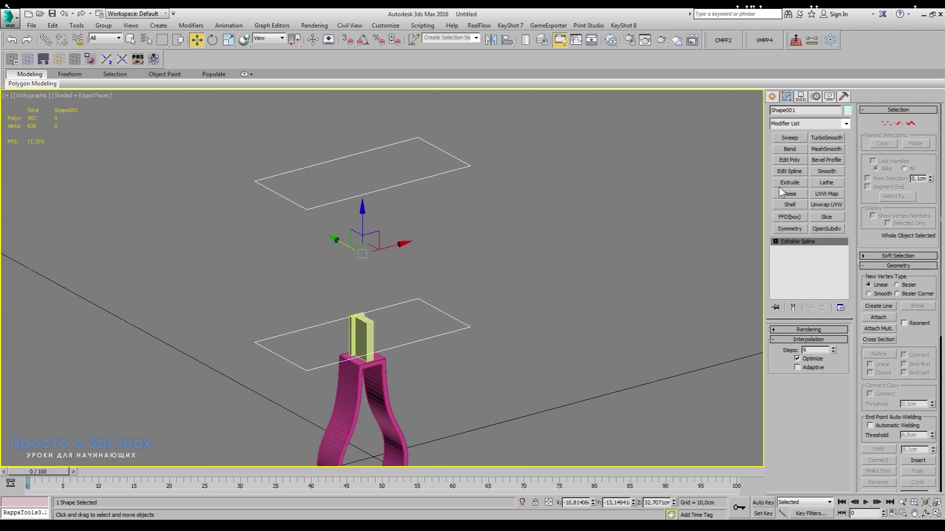
click(791, 329)
click(775, 337)
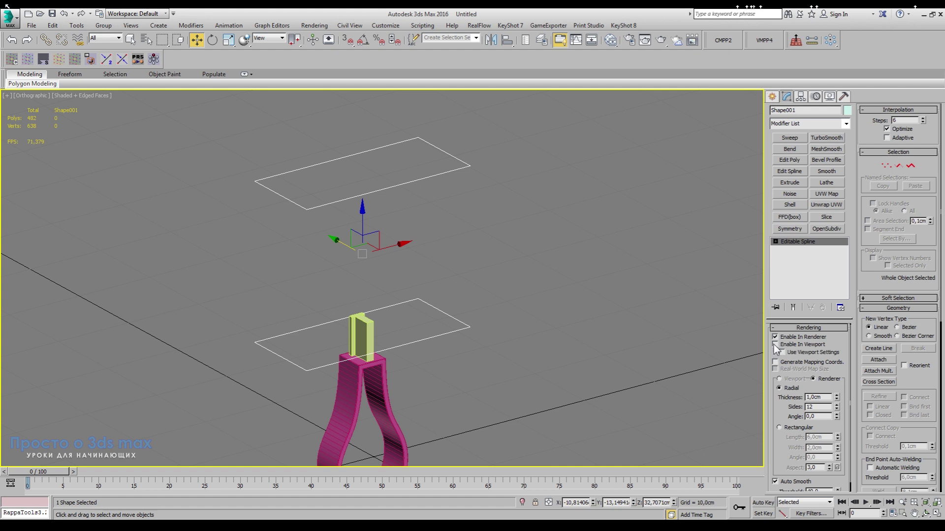
click(775, 344)
scroll(286, 375, up, 4)
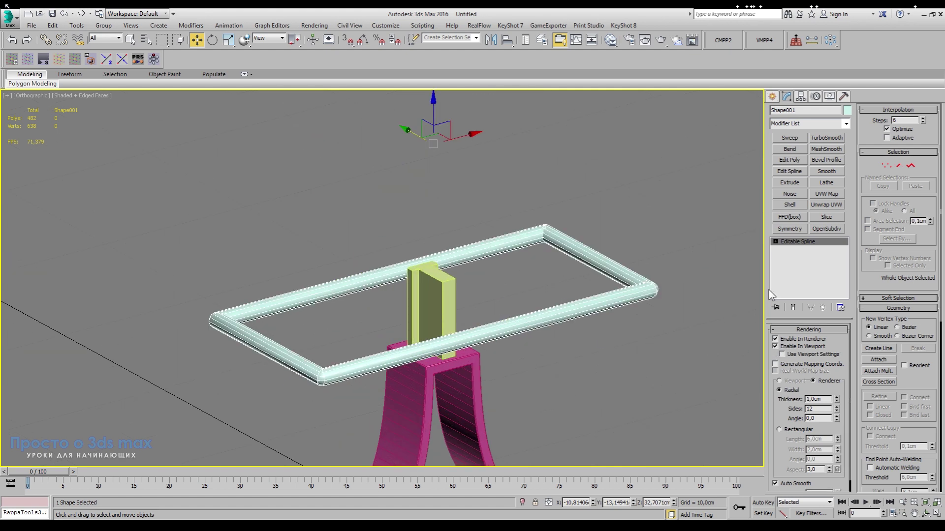
Set the rim outline shape's interpolation steps to 4.
drag(849, 367, 849, 390)
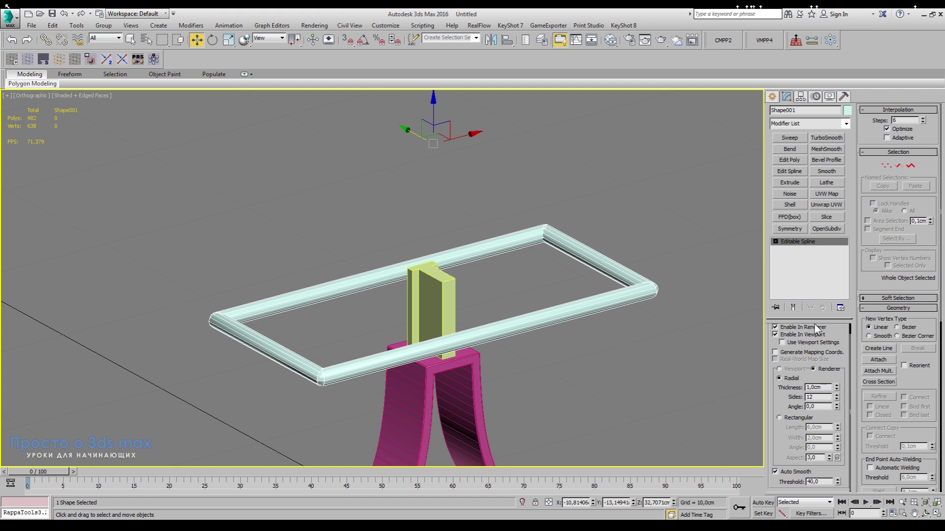
text(6)
scroll(365, 352, down, 4)
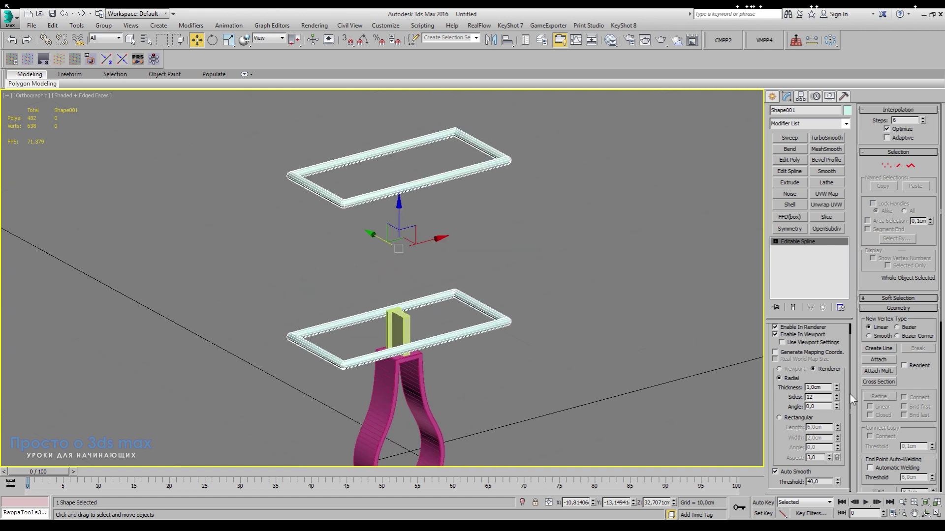
scroll(850, 394, up, 1)
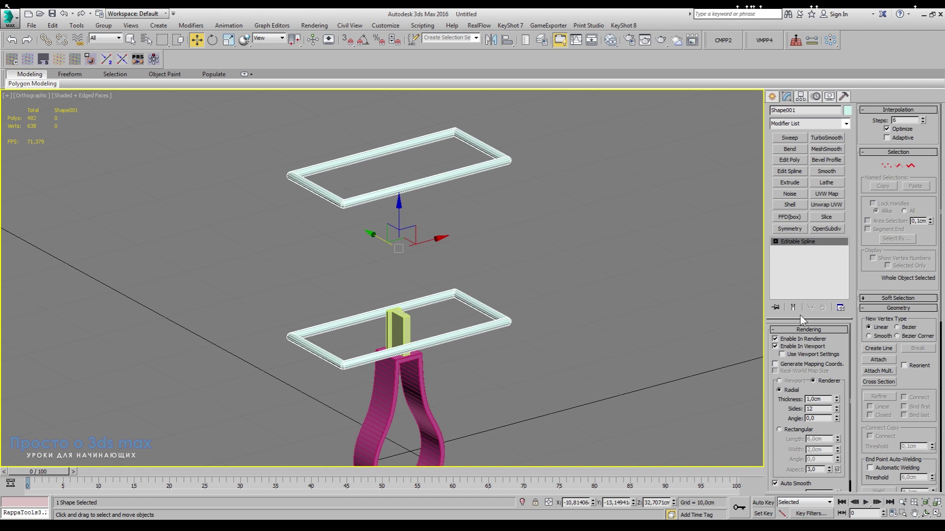
click(923, 123)
scroll(344, 368, up, 3)
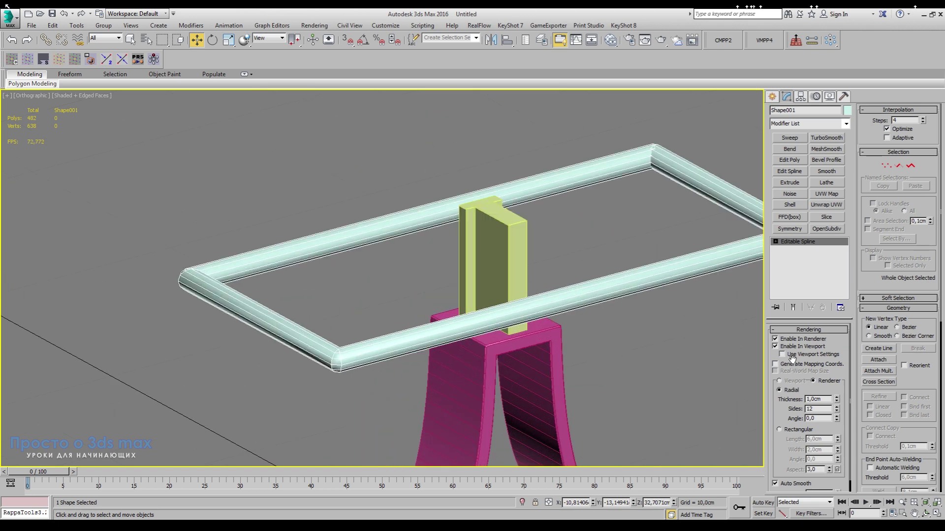
Reduce the rim outline's radial cross-section to 6 sides, dismissing the advertising notification.
click(837, 411)
click(837, 411)
click(837, 410)
click(837, 411)
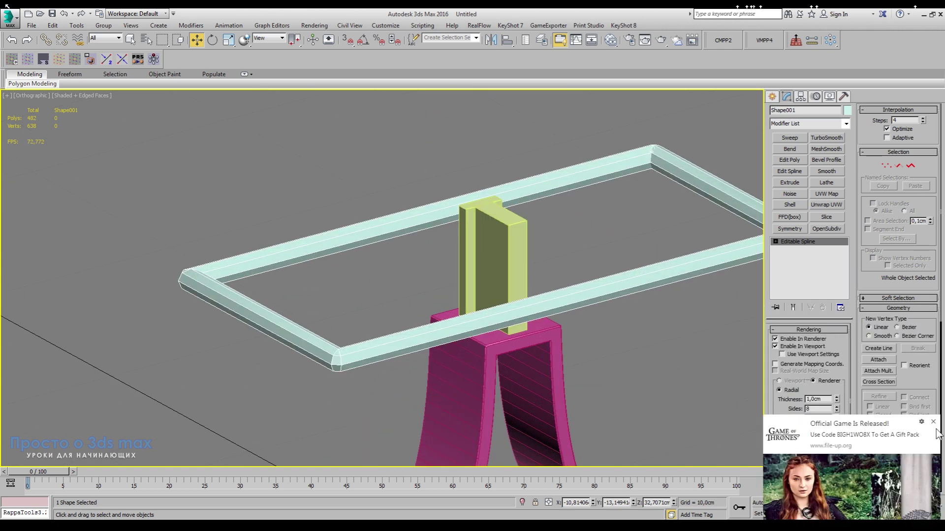
click(933, 364)
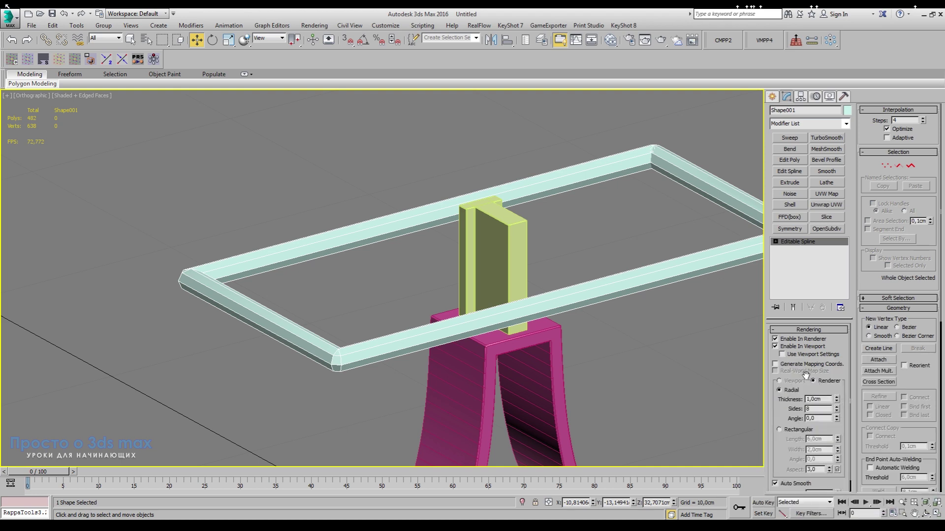
click(837, 411)
click(838, 412)
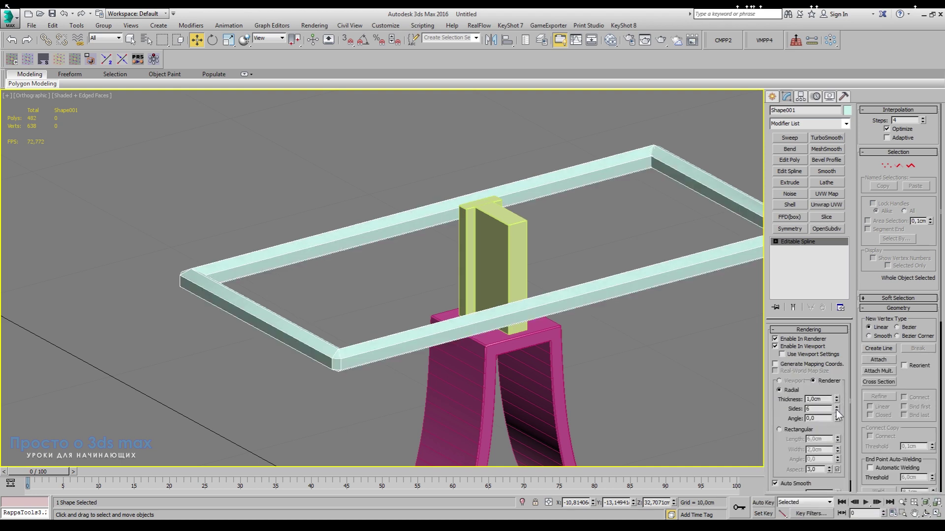
Set the rim outline's thickness to 0.33 cm and unhide the lampshade and the reference image plane.
scroll(580, 241, down, 4)
middle_drag(579, 256, 496, 293)
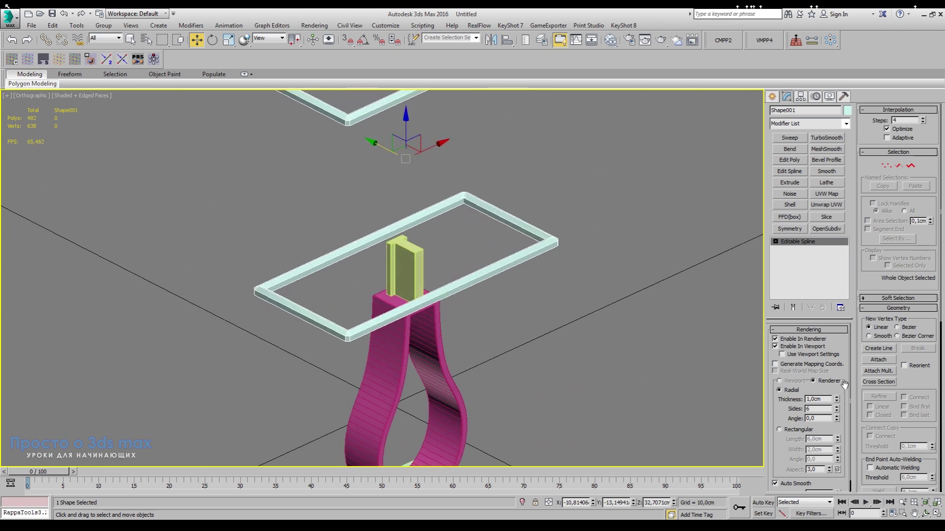
drag(836, 400, 836, 424)
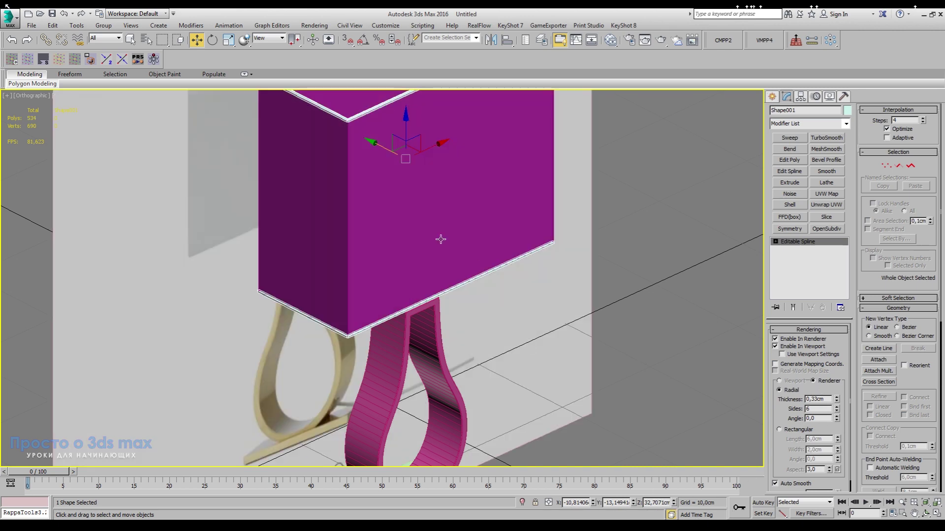
middle_drag(422, 148, 422, 256)
scroll(556, 146, up, 5)
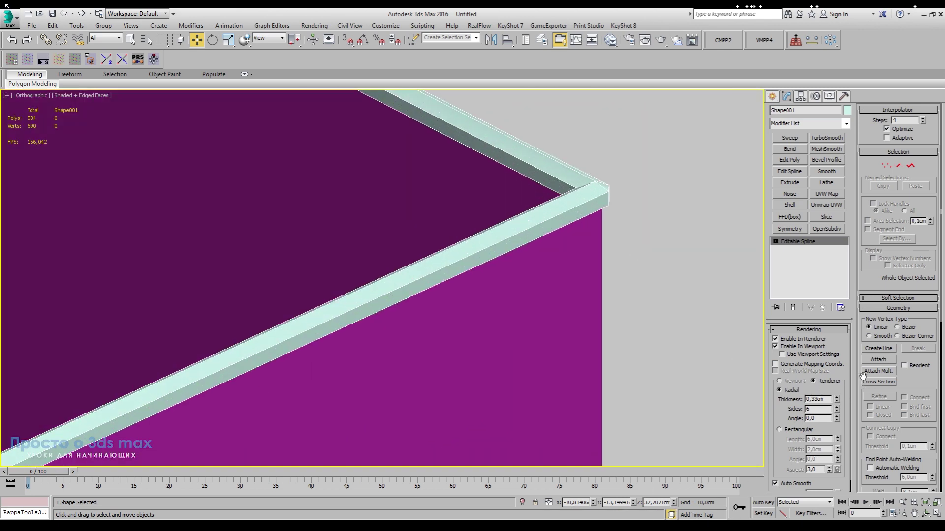
Set the rim outline's thickness to 0.08 cm and check its fit at the lampshade's top corner.
drag(837, 399, 838, 411)
scroll(576, 187, up, 2)
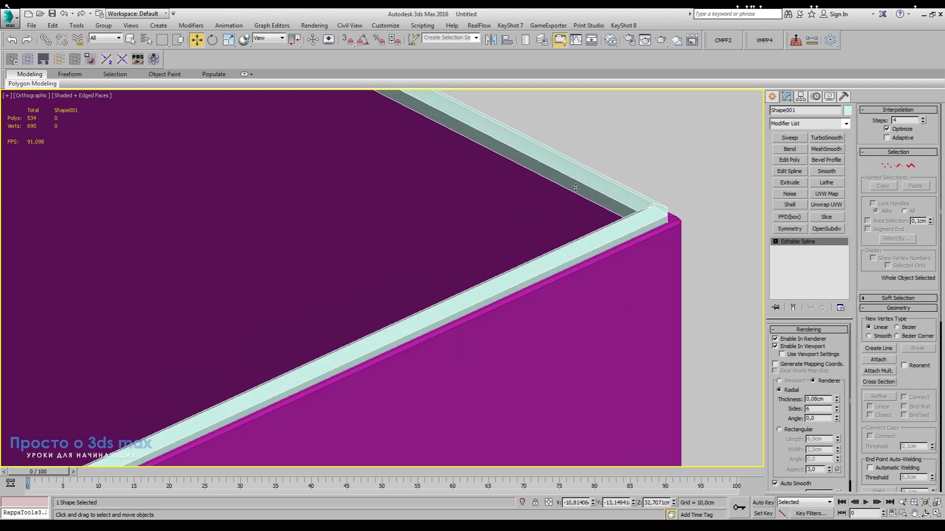
scroll(663, 212, up, 2)
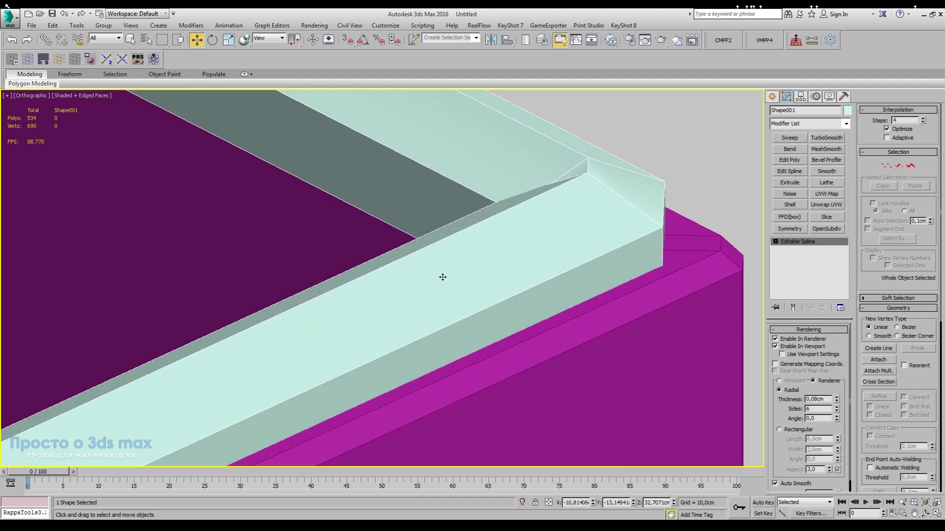
scroll(523, 270, down, 4)
alt+middle_drag(528, 333, 527, 256)
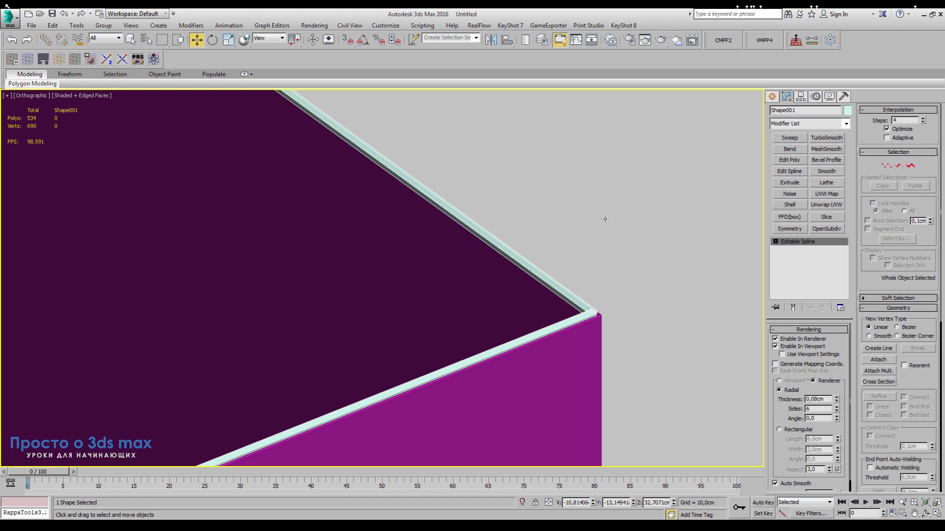
Select the top rim spline at spline level and lower it about 0.1 cm into the lampshade's opening.
click(802, 268)
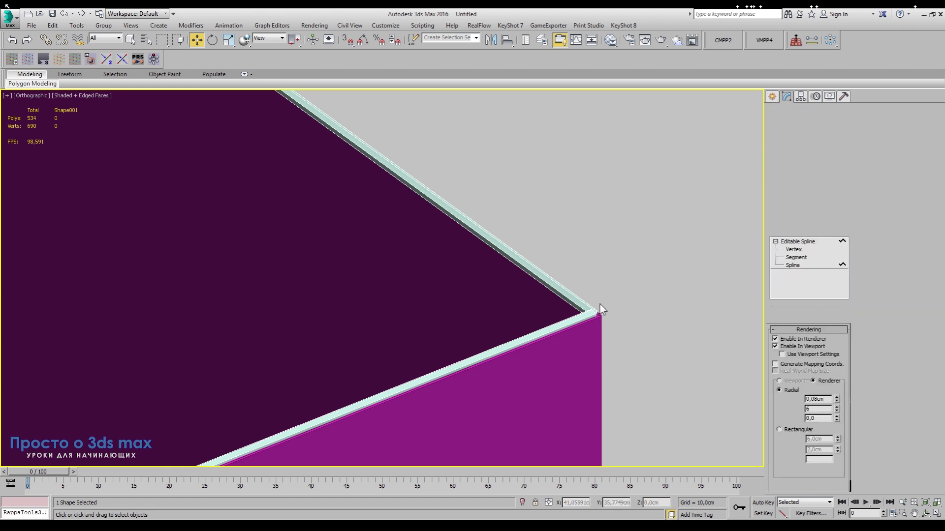
scroll(635, 276, down, 10)
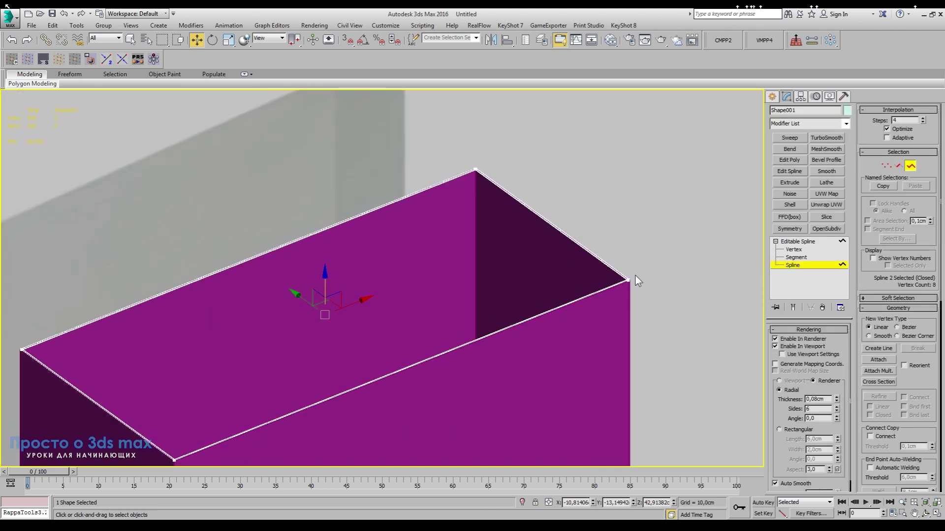
alt+middle_drag(636, 277, 424, 256)
drag(690, 350, 690, 351)
alt+middle_drag(690, 350, 545, 299)
scroll(545, 299, up, 7)
drag(464, 214, 464, 217)
alt+middle_drag(91, 226, 229, 268)
scroll(222, 268, up, 4)
scroll(117, 176, up, 5)
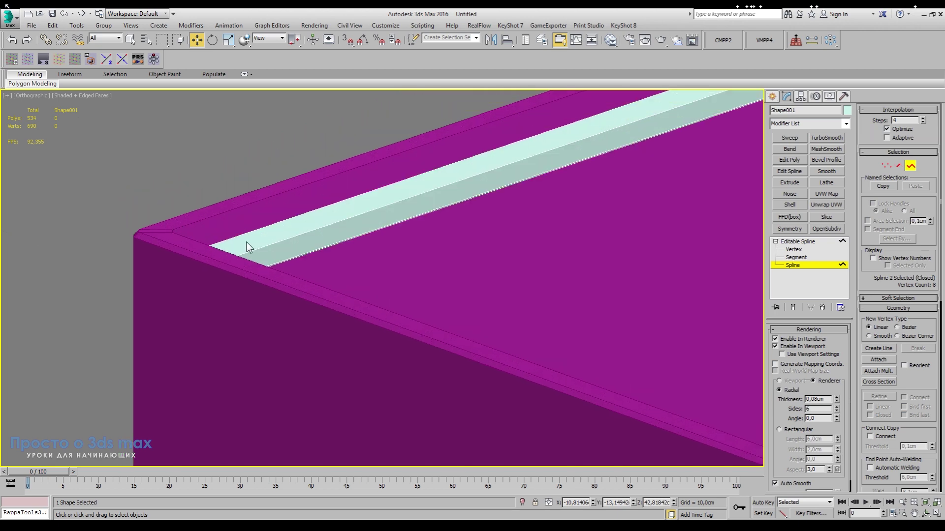
Select the bottom rim spline, raise it about 0.08 cm into the lampshade's lower opening, and leave spline level.
scroll(146, 135, down, 8)
scroll(332, 306, down, 3)
middle_drag(376, 399, 359, 303)
alt+middle_drag(359, 303, 376, 274)
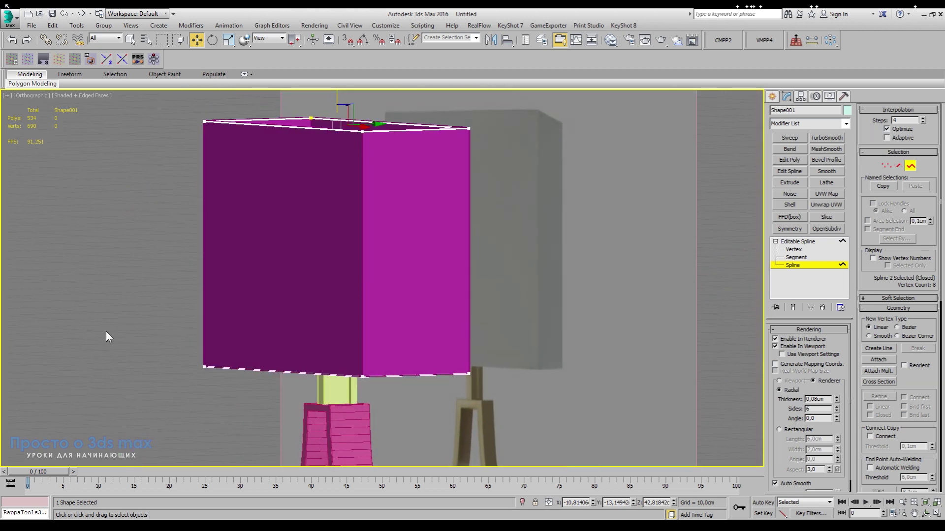
drag(106, 321, 546, 422)
alt+middle_drag(482, 428, 368, 361)
scroll(368, 361, up, 6)
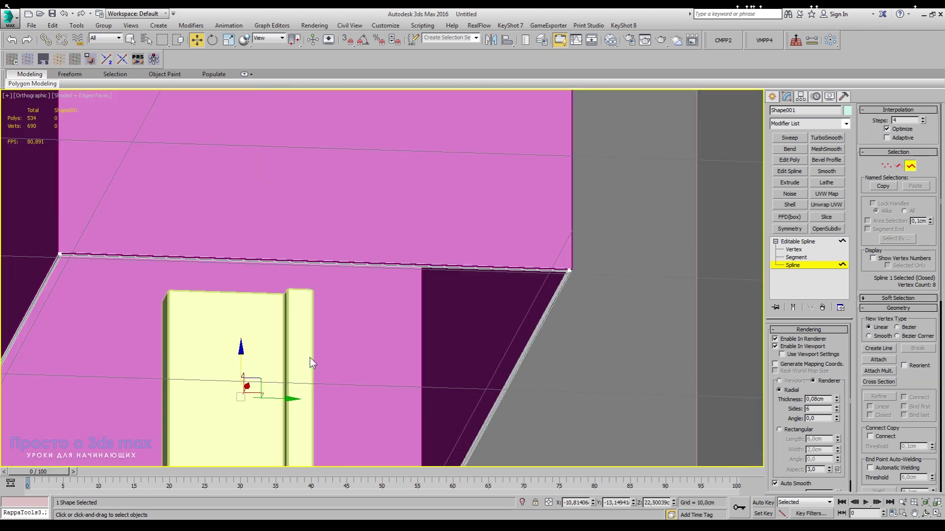
drag(240, 354, 240, 351)
scroll(574, 271, up, 7)
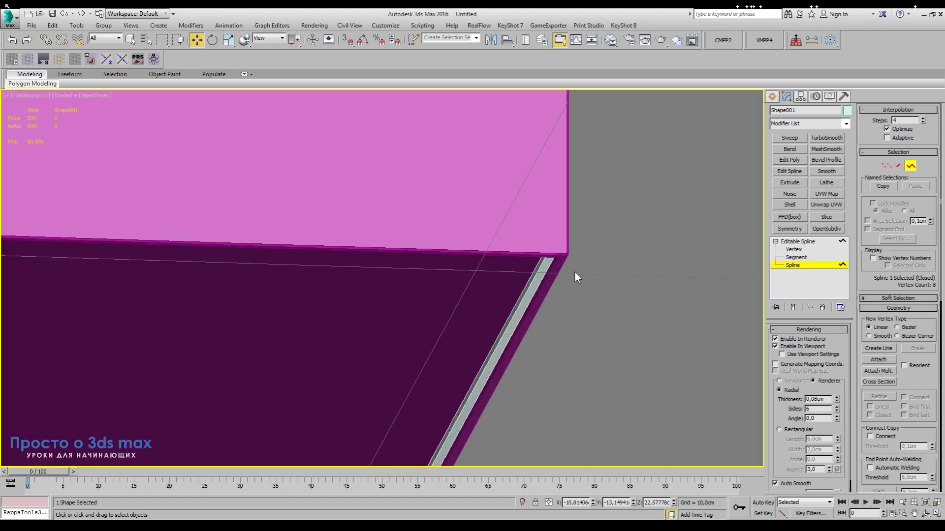
click(776, 241)
Check the wire frames inside the lampshade from several sides and from directly above in the Top view.
scroll(551, 290, down, 5)
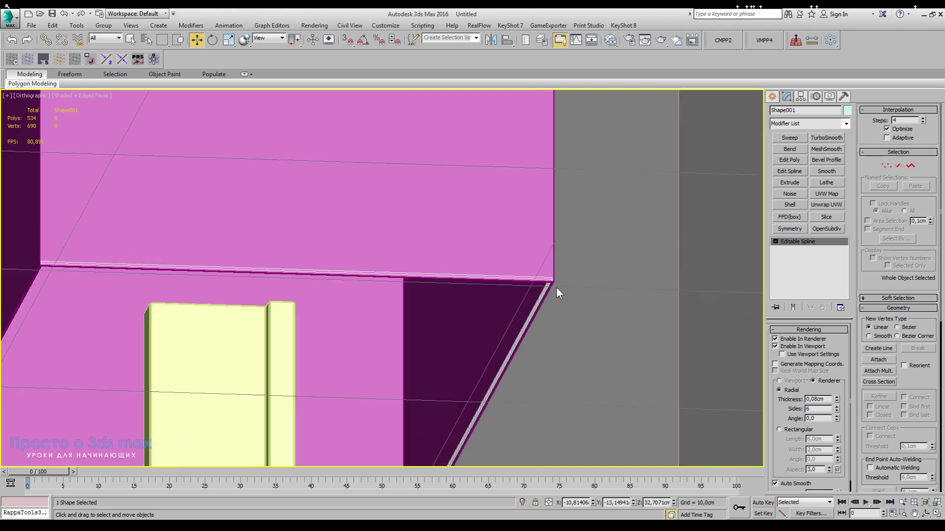
alt+middle_drag(556, 287, 597, 300)
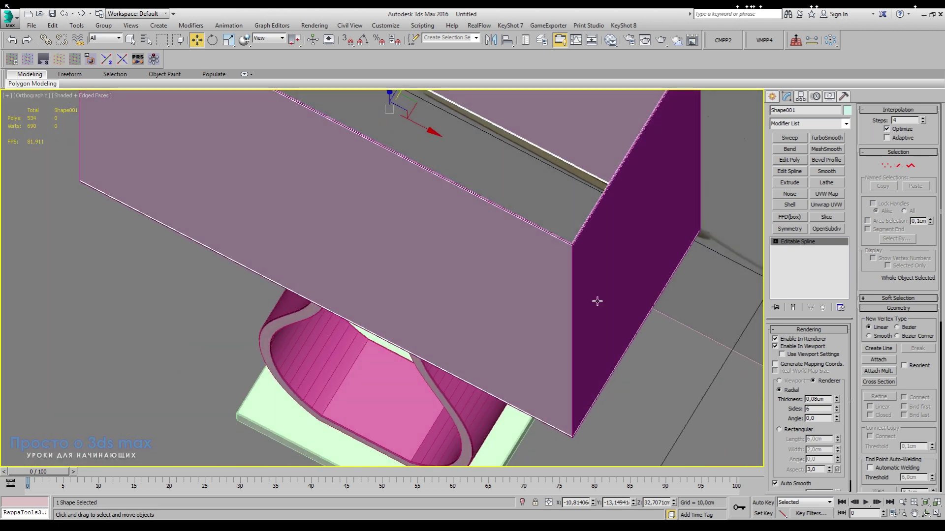
scroll(580, 276, down, 3)
middle_drag(571, 246, 550, 329)
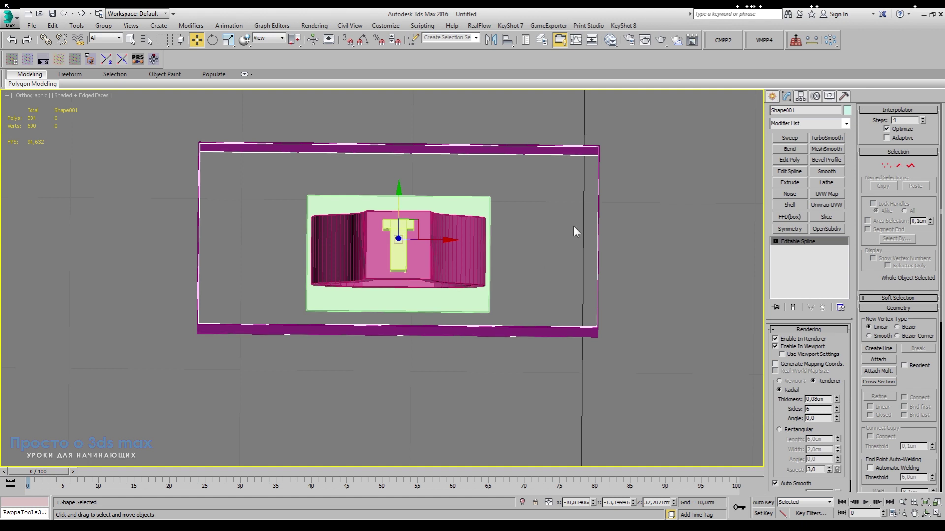
key(t)
scroll(370, 326, up, 6)
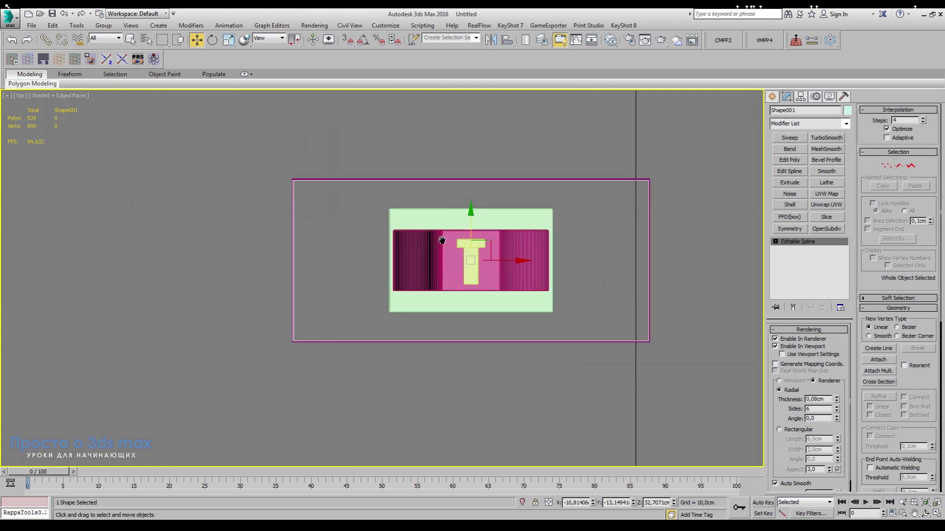
click(773, 97)
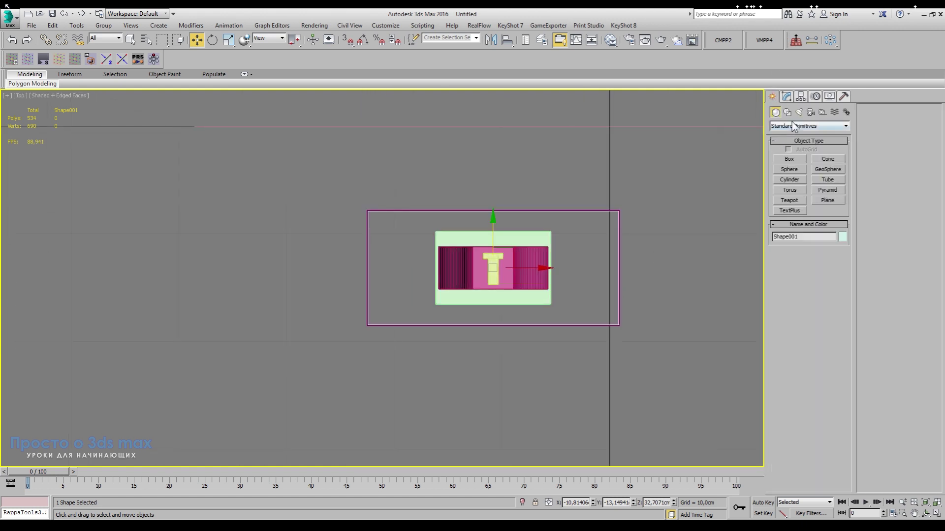
click(787, 113)
click(790, 167)
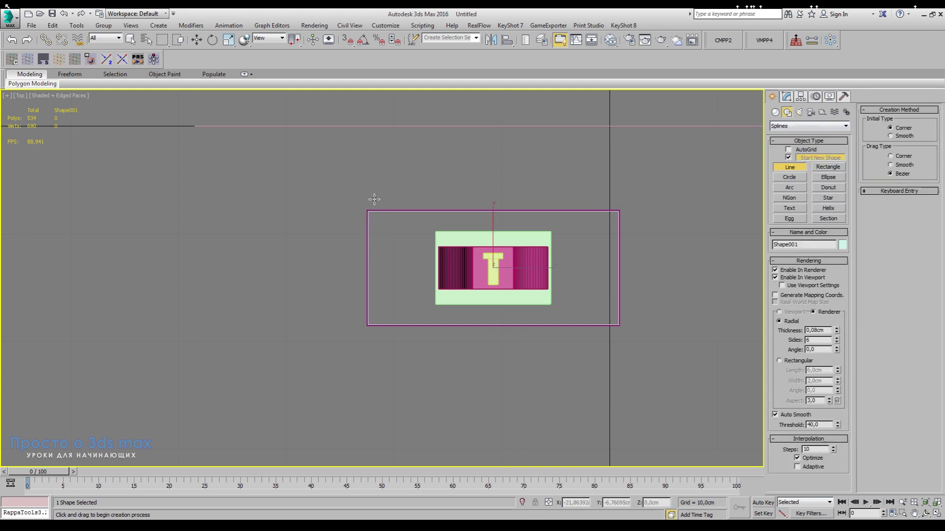
scroll(359, 236, up, 8)
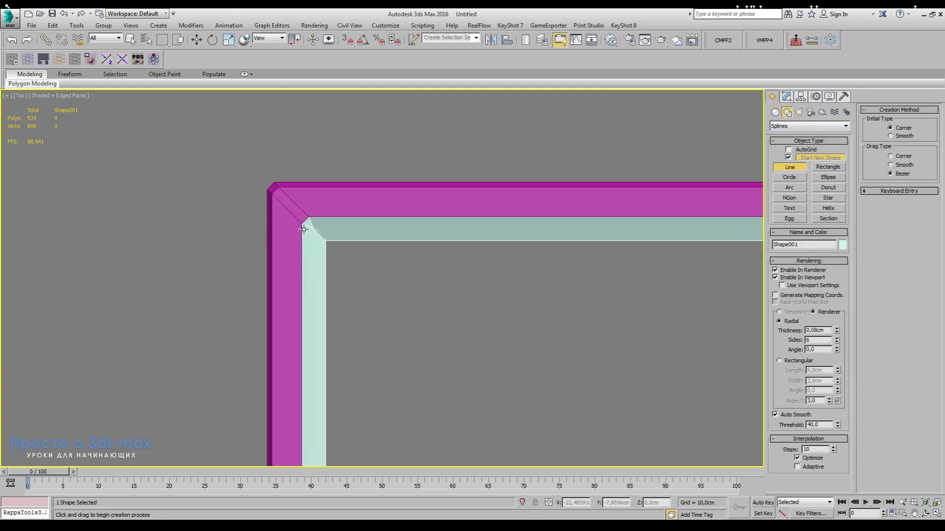
scroll(303, 229, up, 4)
click(196, 40)
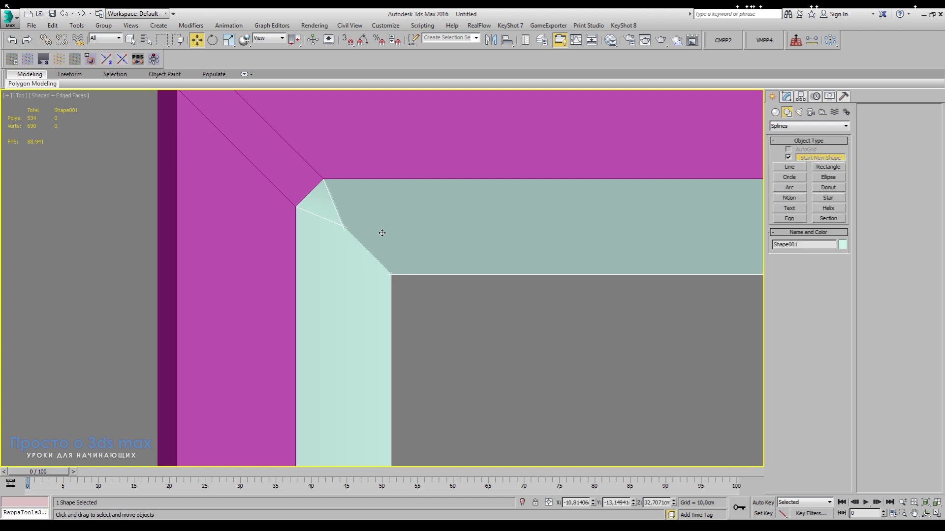
Reduce the rim frame's radial thickness to 0.02 cm and set its cross-section to 9 sides.
click(786, 97)
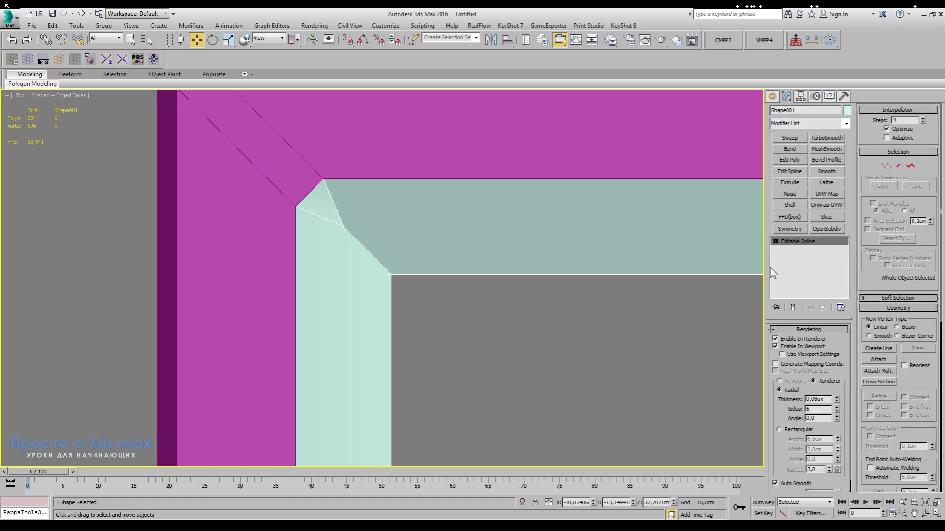
click(838, 400)
click(838, 401)
click(838, 400)
click(838, 400)
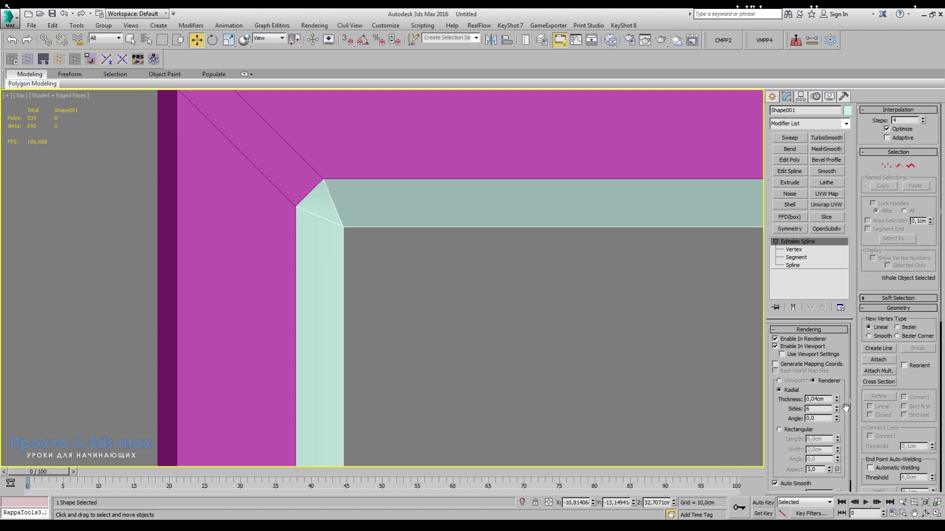
click(836, 406)
click(837, 406)
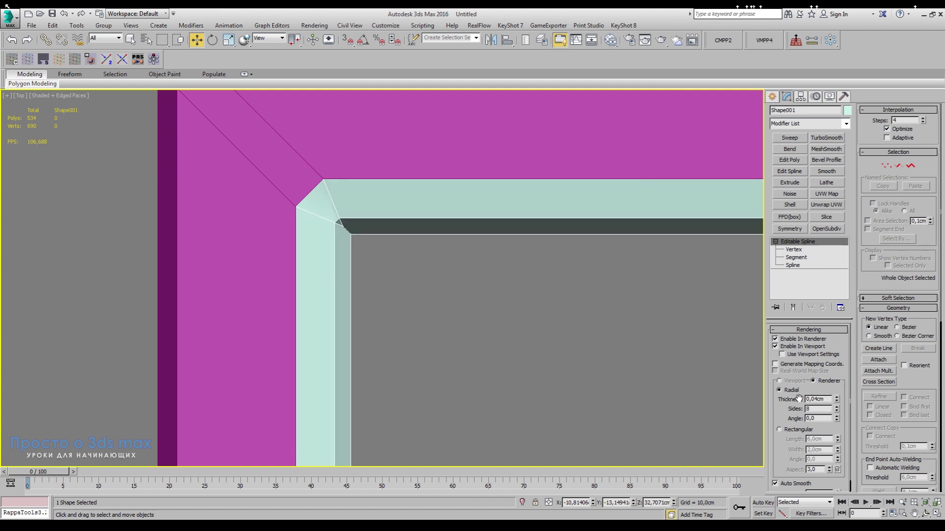
click(836, 402)
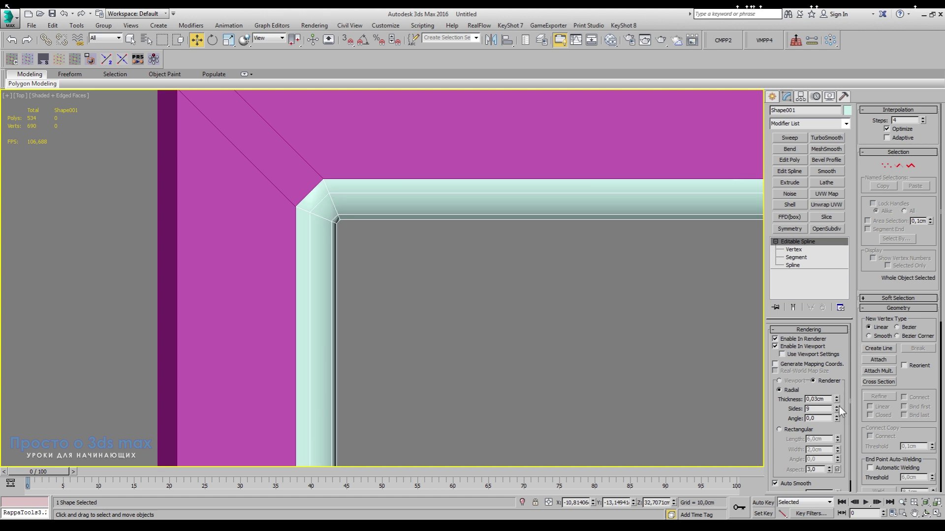
click(836, 402)
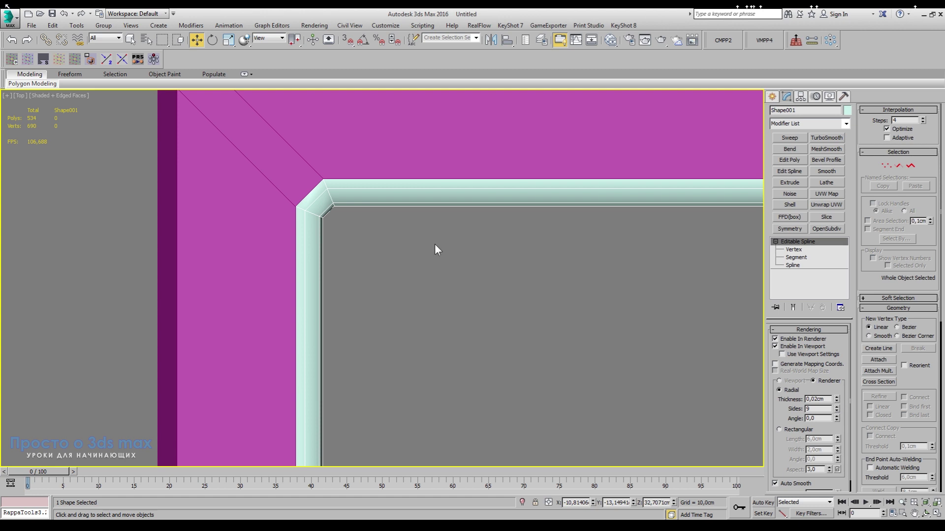
Set the rim frame's cross-section to 8 sides and check its fit at the lampshade's corner.
middle_drag(553, 262, 300, 220)
scroll(298, 220, down, 9)
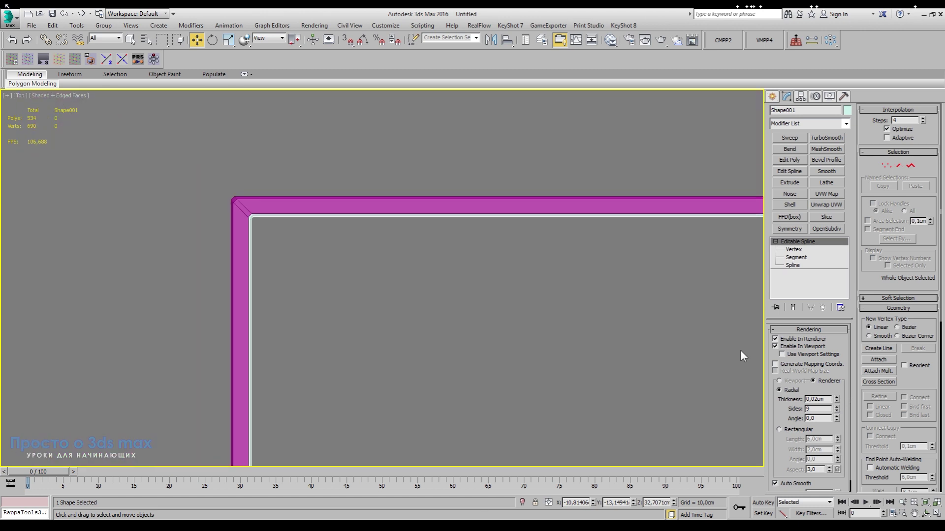
click(837, 412)
scroll(264, 207, up, 6)
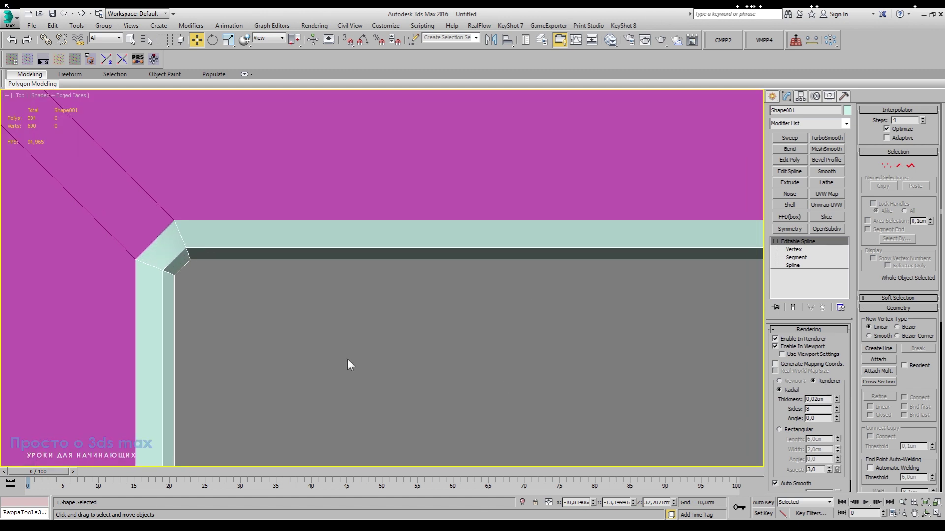
scroll(326, 261, down, 6)
middle_drag(506, 302, 373, 279)
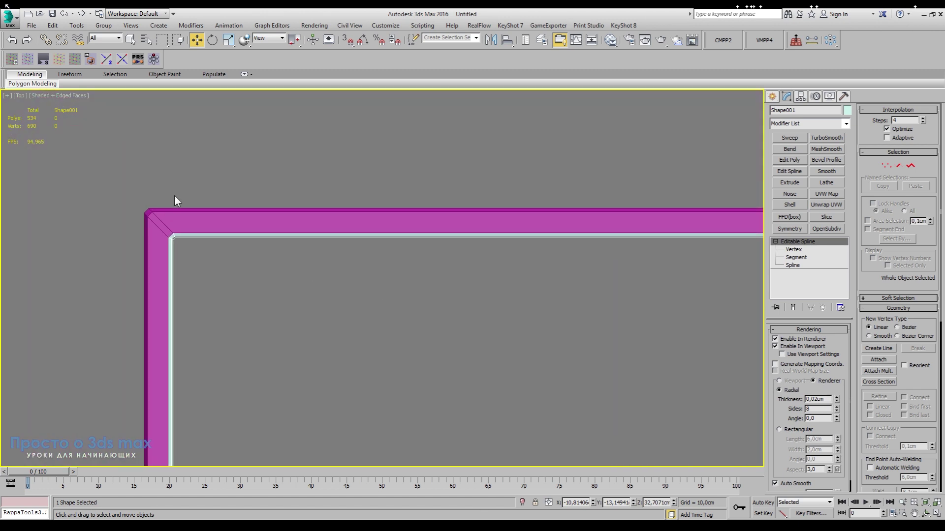
Start a Line spline at the lampshade's corner and turn on 3D snapping, checking the snap settings.
click(771, 97)
click(786, 112)
click(790, 167)
scroll(169, 239, up, 5)
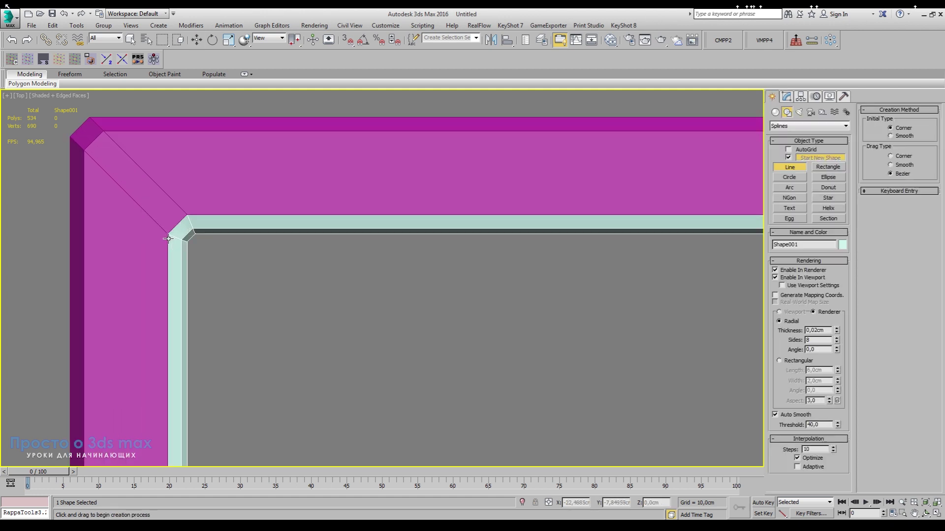
scroll(169, 238, up, 2)
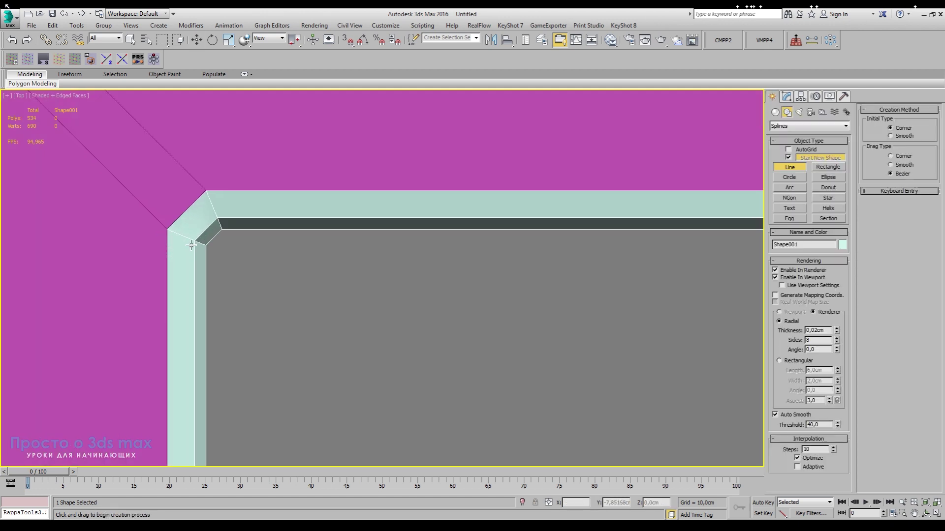
click(351, 42)
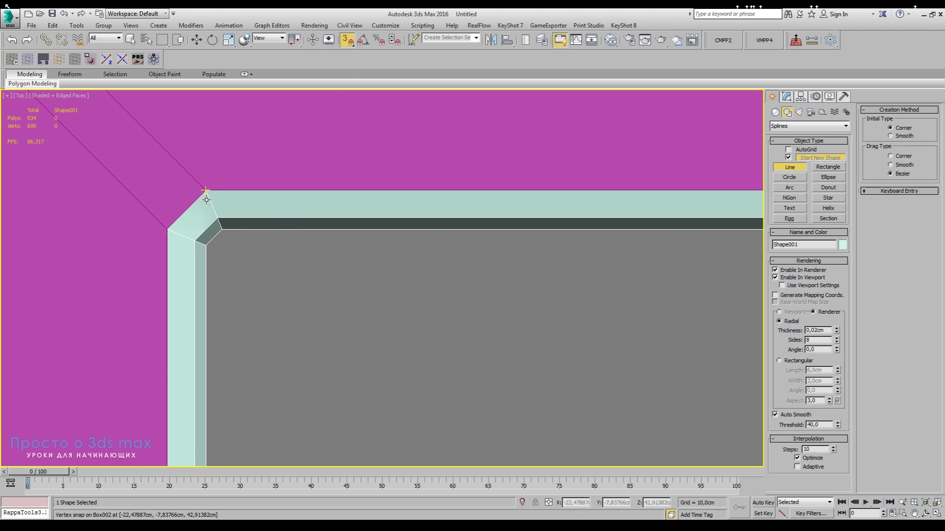
right_click(344, 41)
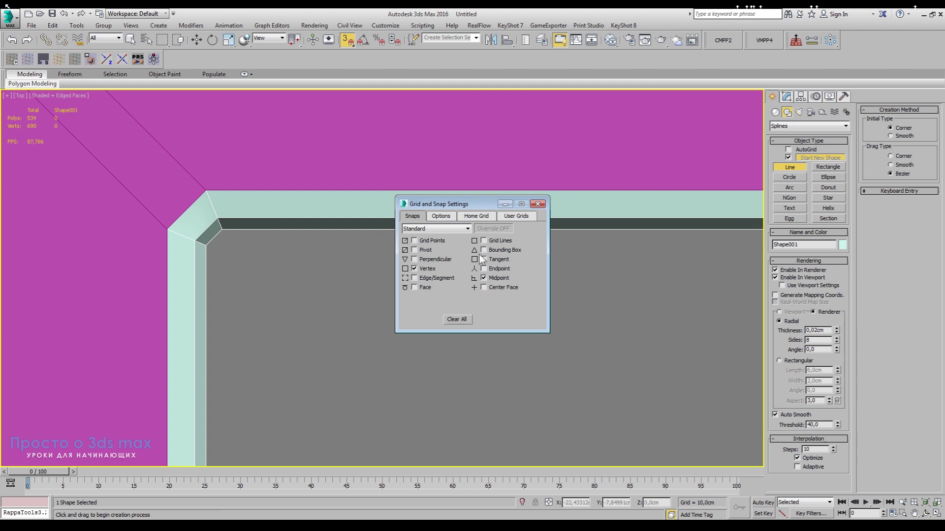
click(537, 204)
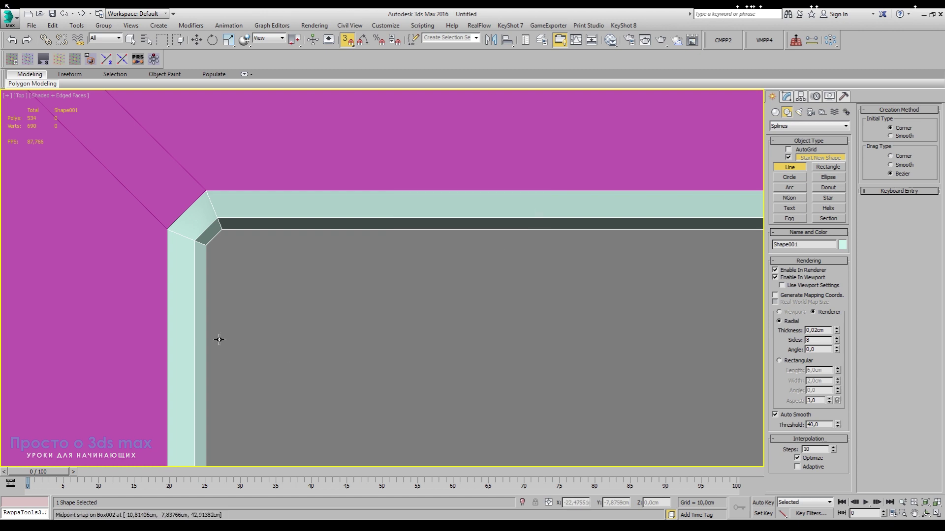
Draw a straight wire from the rim frame's upper-left inner corner to the left edge of the T-shaped post.
click(185, 212)
scroll(261, 246, down, 6)
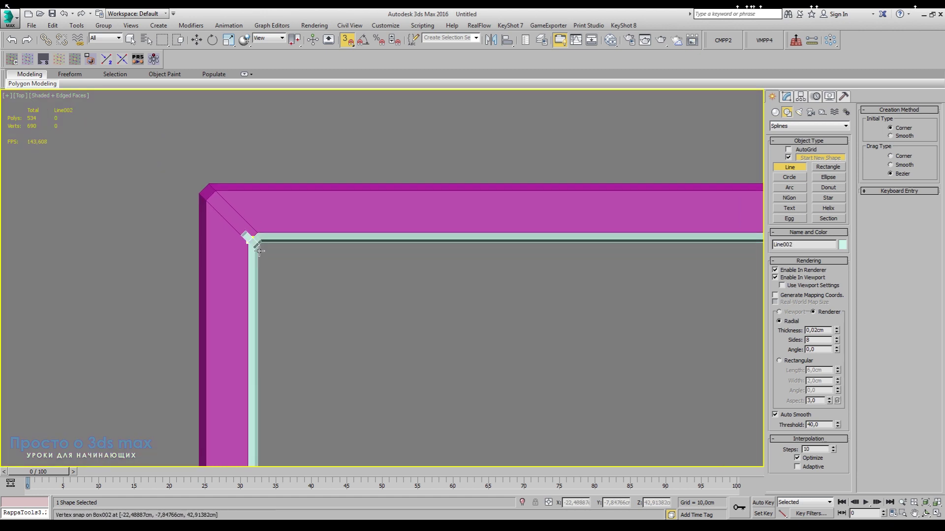
scroll(408, 322, down, 2)
middle_drag(577, 466, 316, 281)
scroll(316, 281, down, 2)
middle_drag(450, 357, 241, 258)
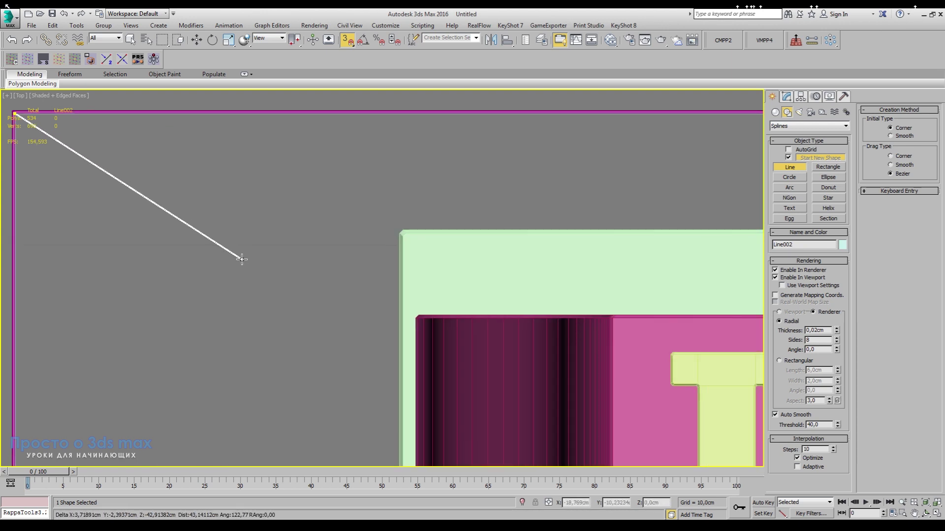
scroll(215, 241, down, 3)
scroll(388, 298, up, 4)
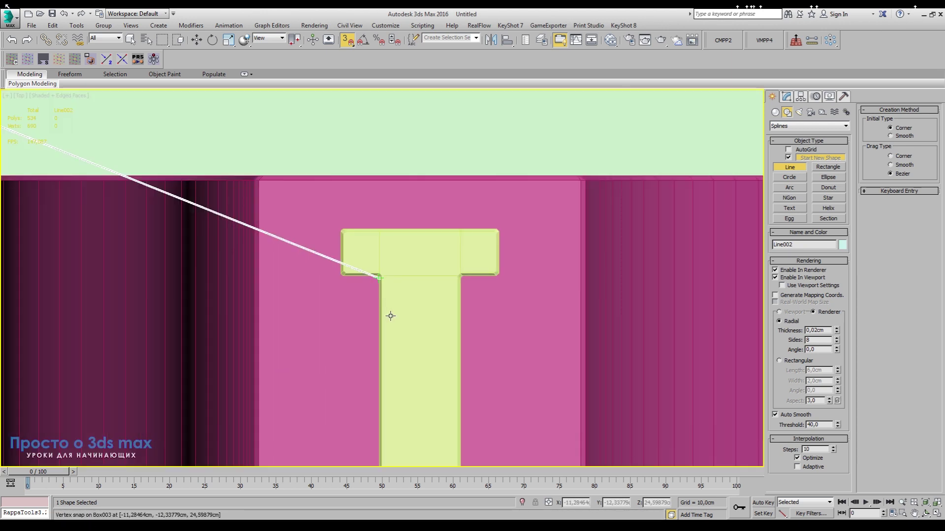
click(381, 374)
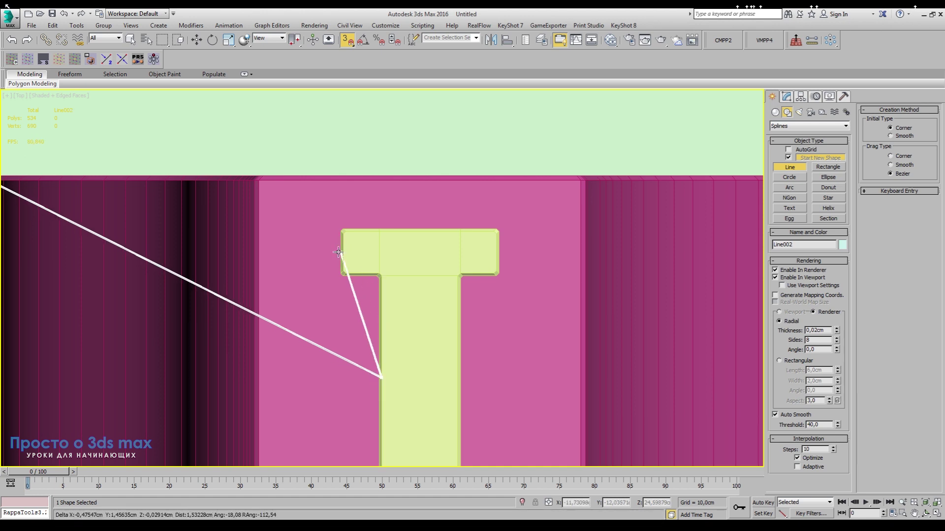
right_click(354, 291)
Draw a second wire from the rim frame's lower-left inner corner to the first wire's end at the post.
scroll(514, 268, down, 2)
scroll(149, 342, down, 1)
middle_drag(149, 342, 313, 268)
scroll(251, 345, up, 8)
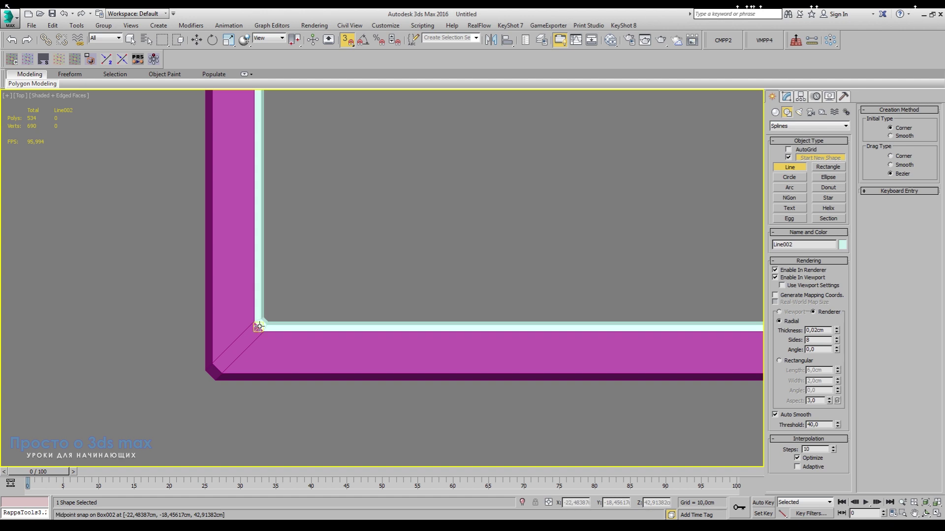
click(260, 326)
scroll(524, 215, down, 3)
middle_drag(523, 215, 175, 323)
scroll(252, 315, down, 1)
middle_drag(511, 196, 180, 407)
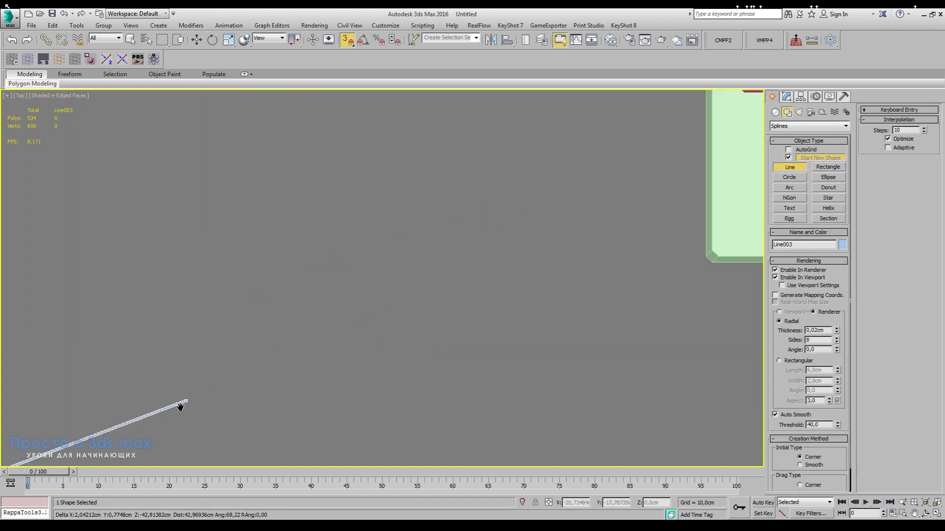
middle_drag(485, 271, 161, 365)
middle_drag(411, 222, 9, 447)
scroll(3, 458, down, 2)
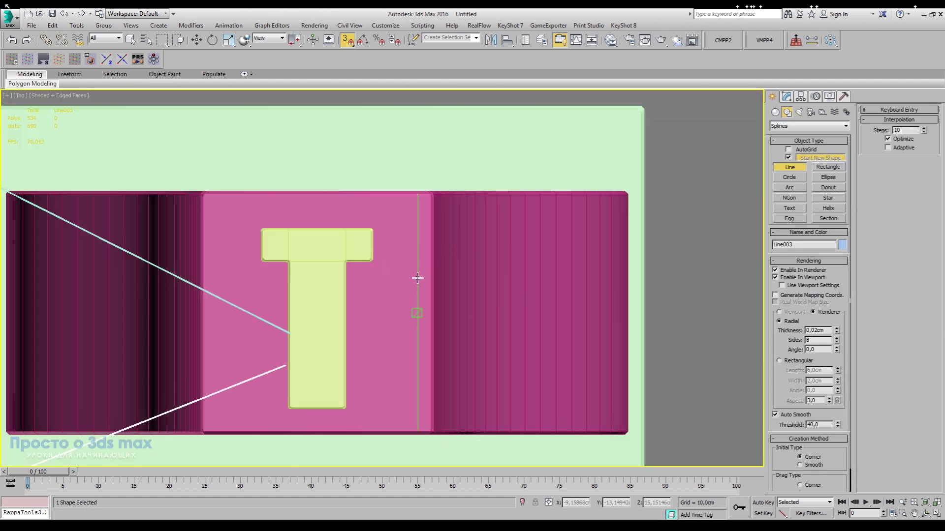
scroll(286, 336, up, 7)
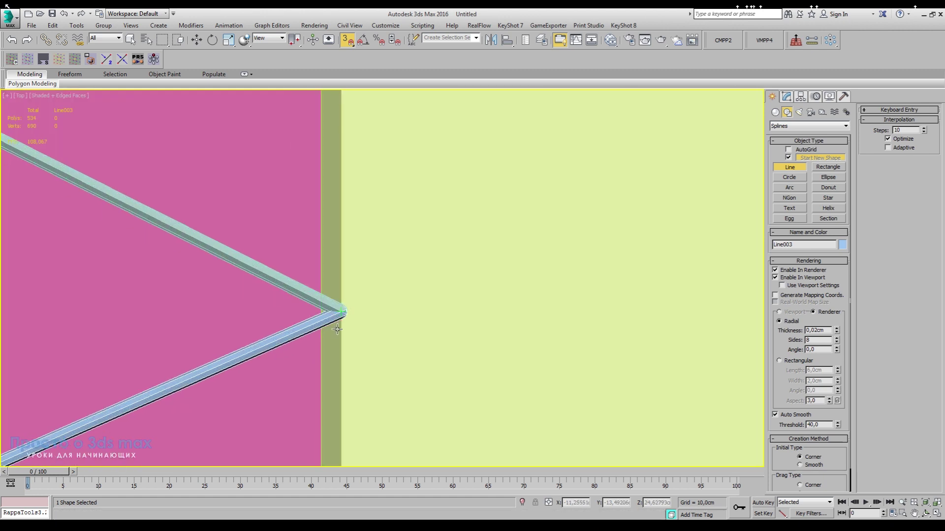
click(343, 323)
right_click(344, 323)
Draw a third wire from the rim frame's upper-right inner corner to the right edge of the T-shaped post.
scroll(179, 271, down, 7)
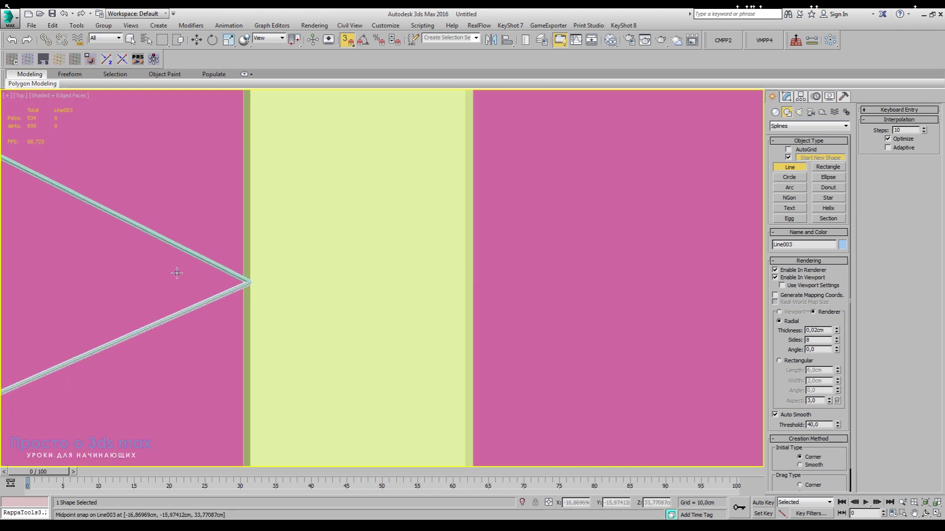
scroll(337, 265, down, 3)
scroll(548, 142, up, 9)
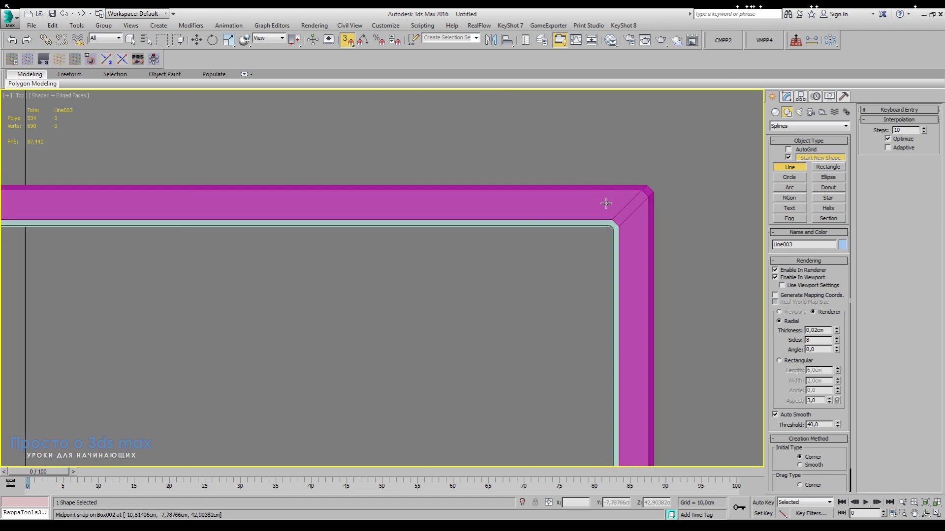
scroll(622, 225, up, 3)
click(593, 226)
scroll(376, 327, down, 7)
middle_drag(339, 350, 458, 329)
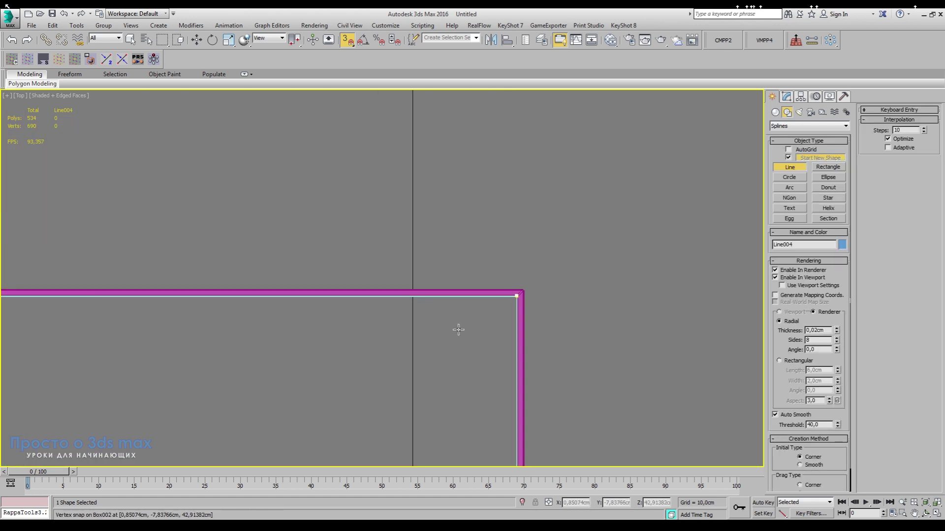
scroll(458, 330, down, 2)
middle_drag(281, 461, 486, 301)
middle_drag(251, 356, 585, 169)
scroll(228, 343, up, 3)
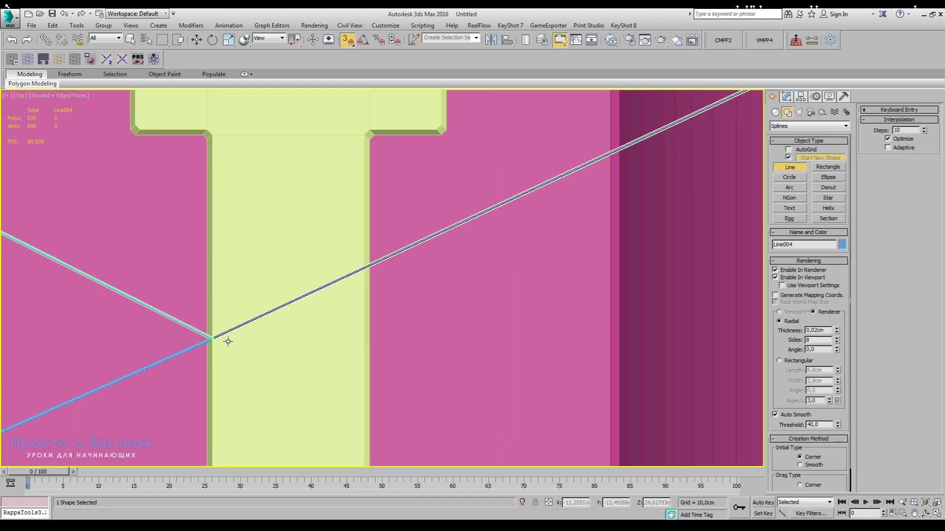
click(364, 334)
right_click(364, 335)
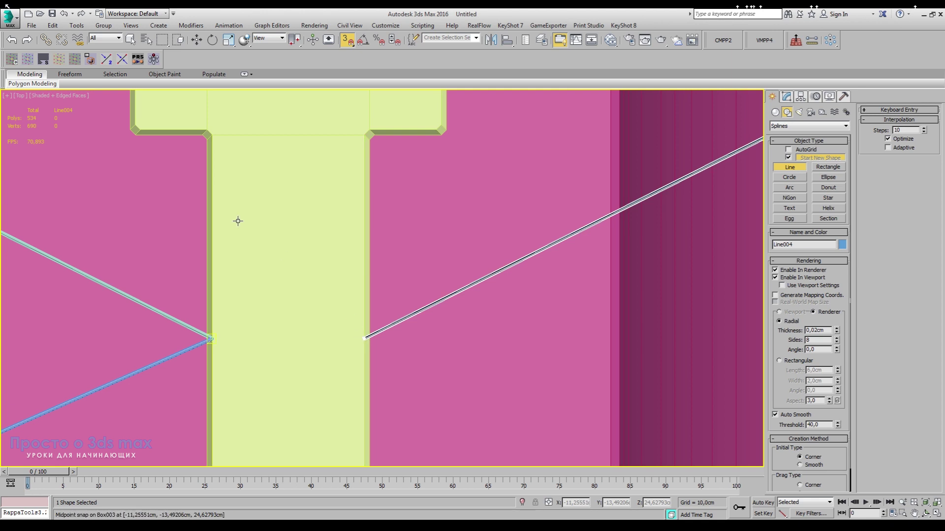
Draw a fourth wire from the rim frame's lower-right inner corner to the third wire's end at the post.
scroll(158, 162, down, 7)
scroll(347, 260, up, 5)
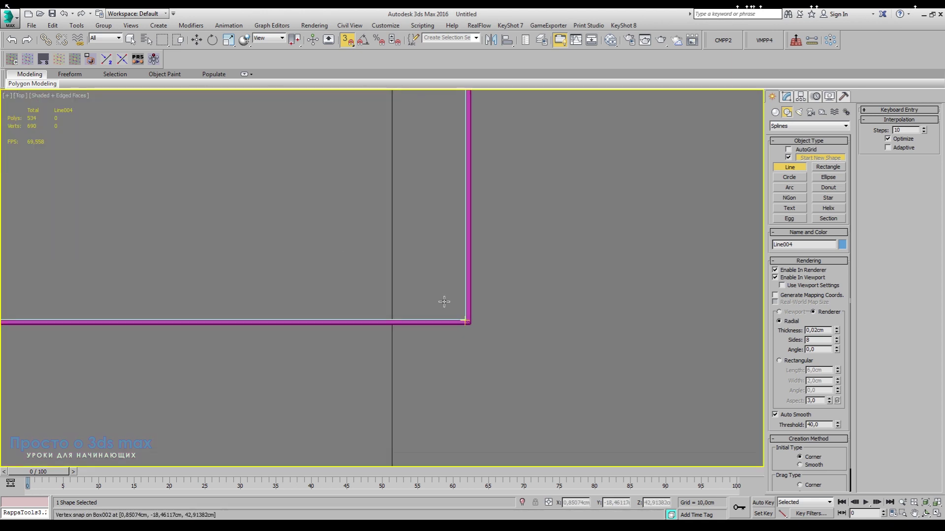
scroll(472, 326, up, 5)
scroll(397, 252, up, 3)
click(435, 293)
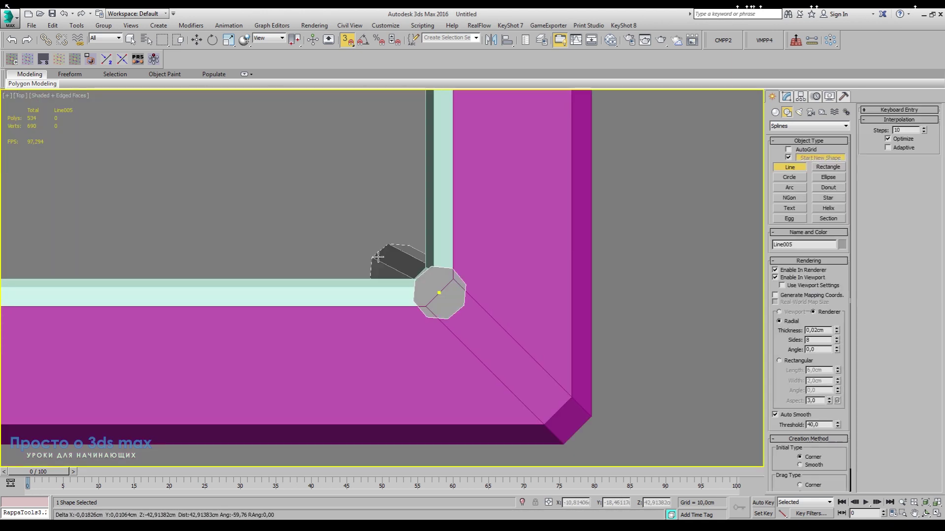
scroll(325, 245, down, 10)
middle_drag(367, 265, 738, 356)
middle_drag(221, 198, 673, 367)
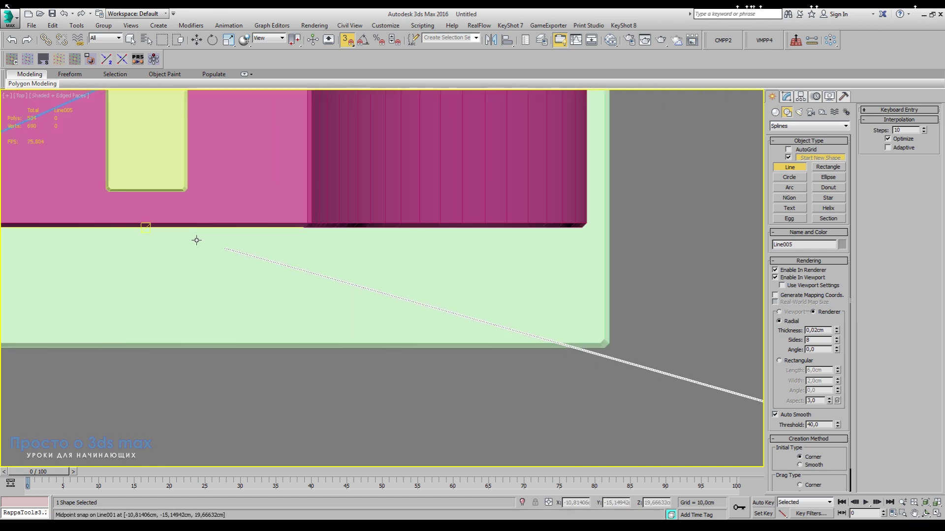
middle_drag(197, 240, 435, 409)
scroll(422, 275, up, 5)
scroll(427, 181, up, 5)
click(416, 189)
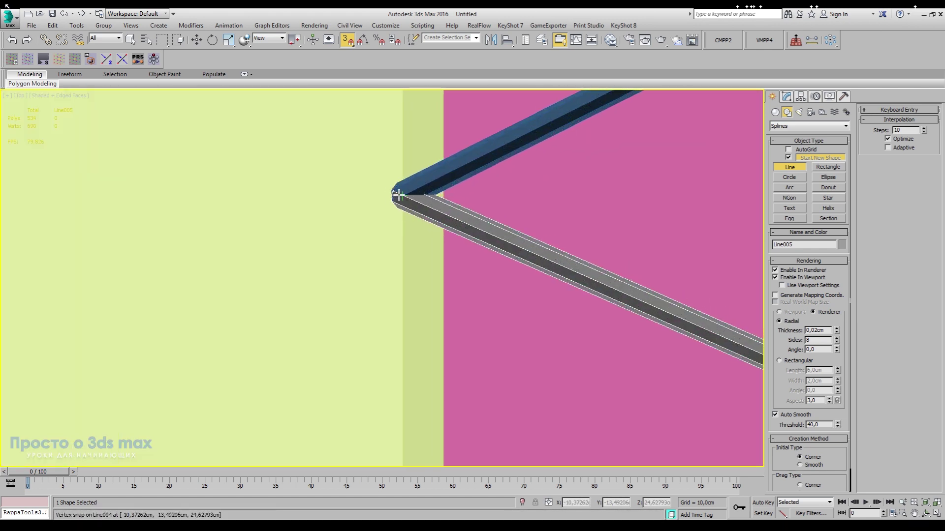
right_click(329, 200)
Turn off 3D snapping after reviewing its settings, and examine the wire ends at the post in wireframe.
scroll(329, 200, down, 7)
middle_drag(340, 199, 409, 267)
scroll(409, 267, down, 4)
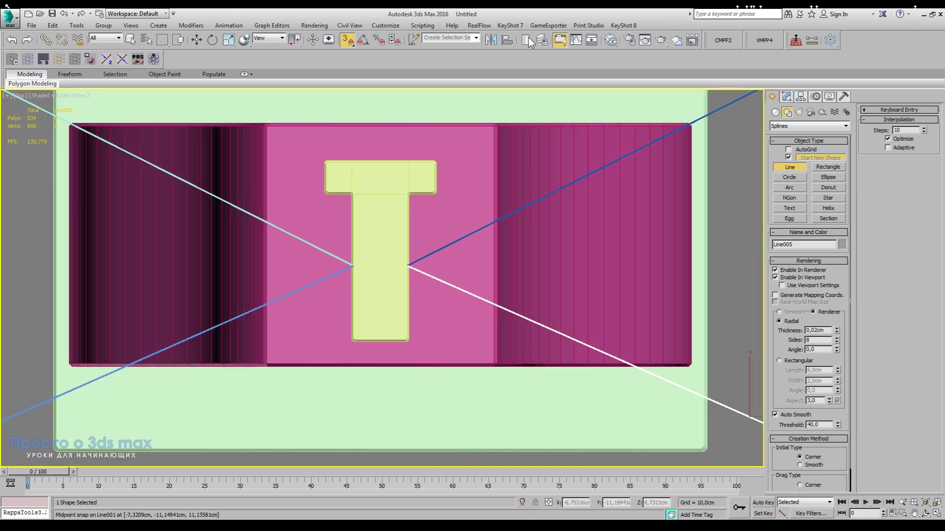
right_click(345, 40)
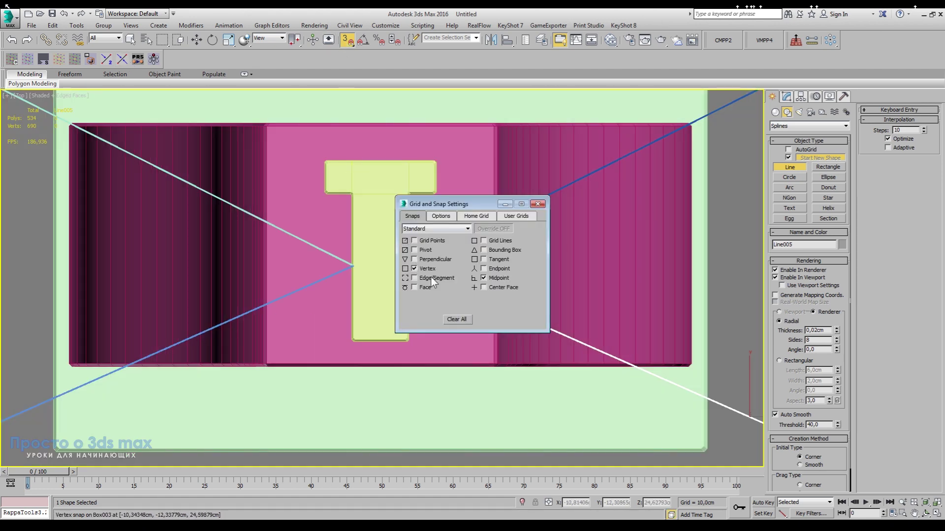
click(537, 204)
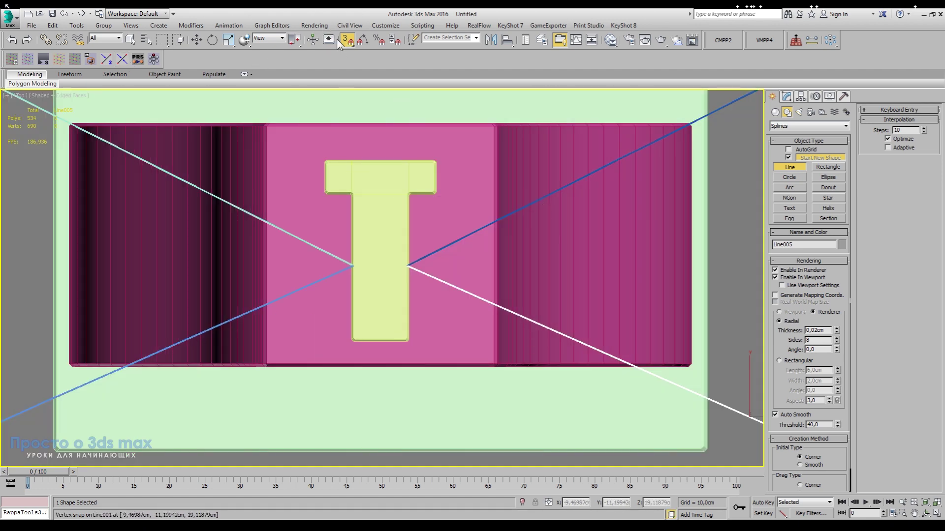
click(789, 98)
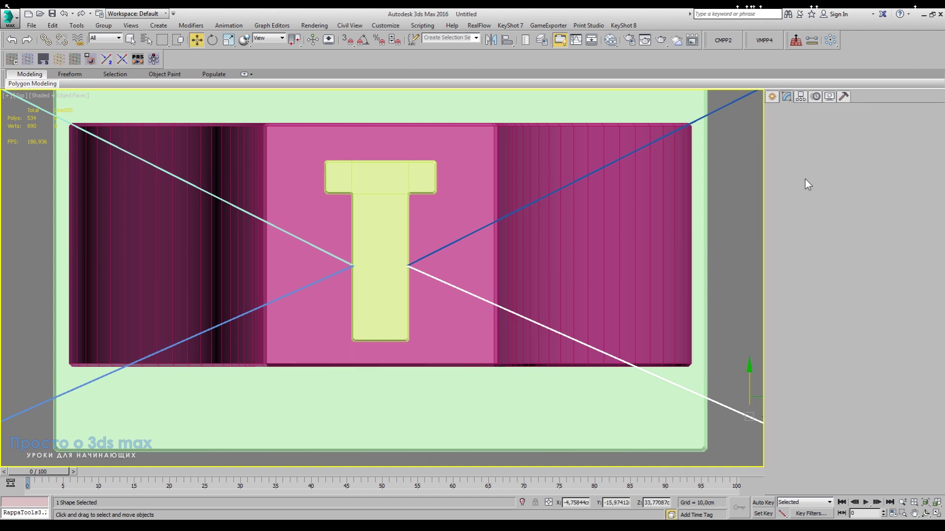
click(781, 249)
scroll(353, 269, up, 10)
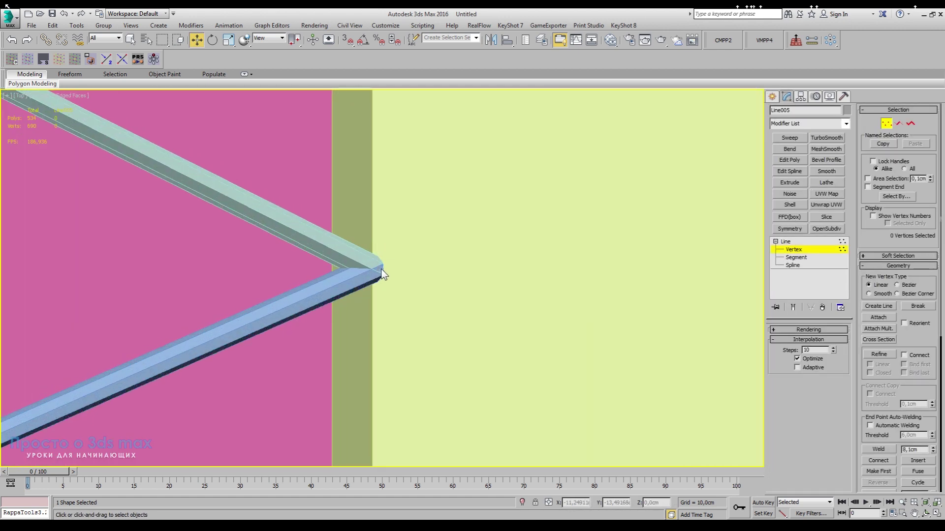
key(F3)
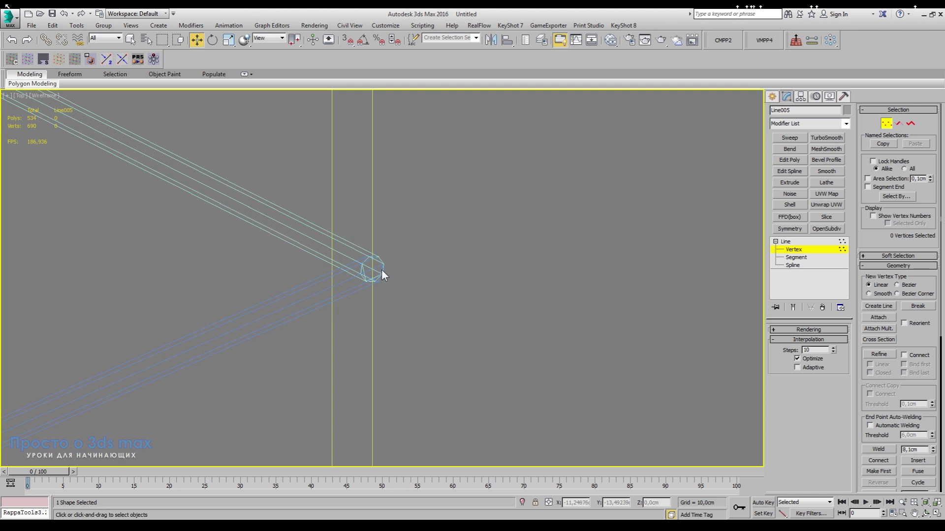
Attach the other three wires to the selected lower-right wire as one spline object.
click(796, 244)
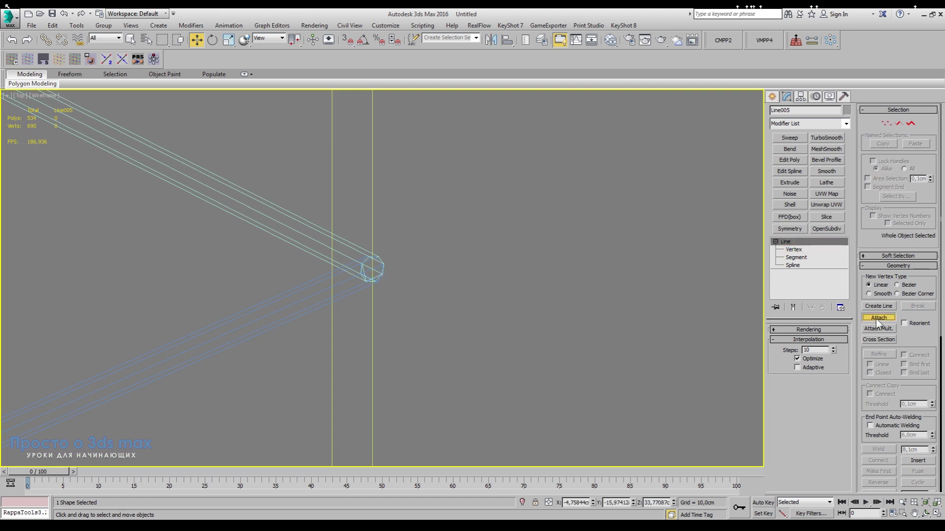
scroll(338, 271, down, 10)
scroll(312, 255, up, 6)
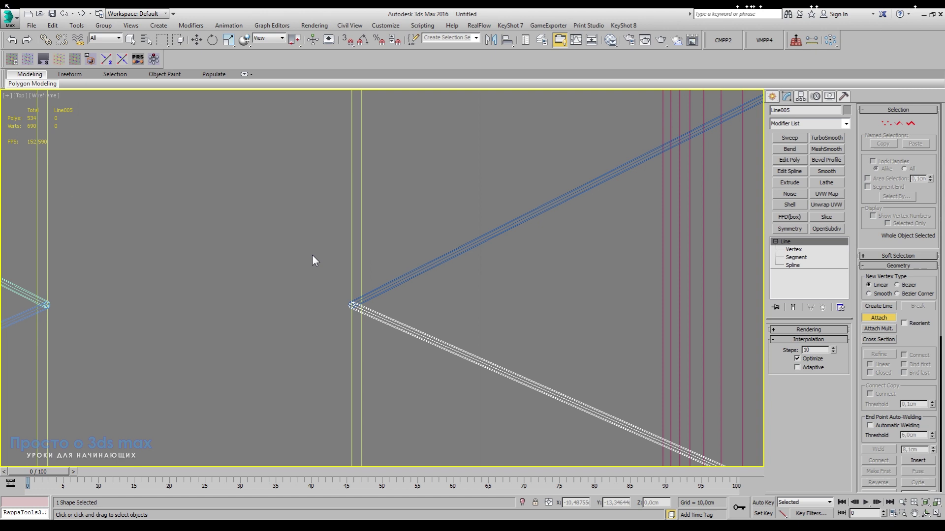
click(399, 281)
middle_drag(354, 295, 565, 294)
scroll(565, 294, down, 5)
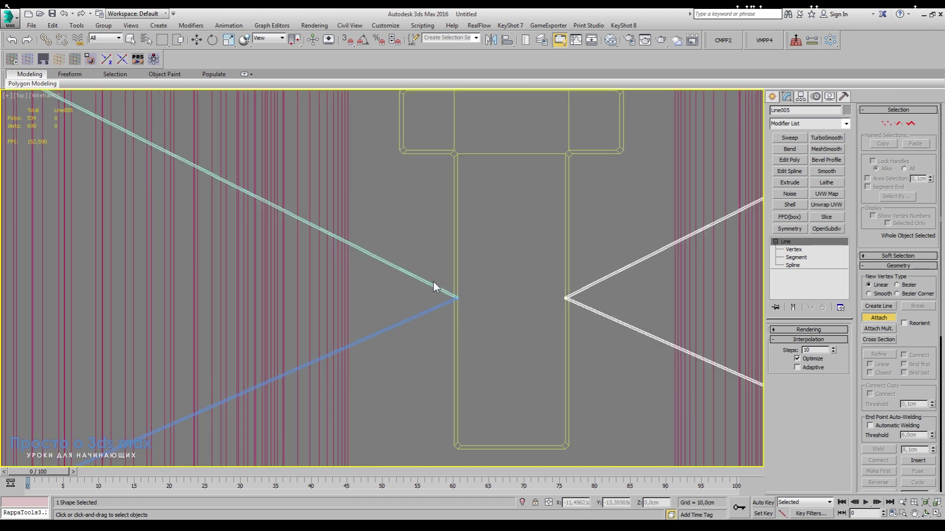
click(438, 306)
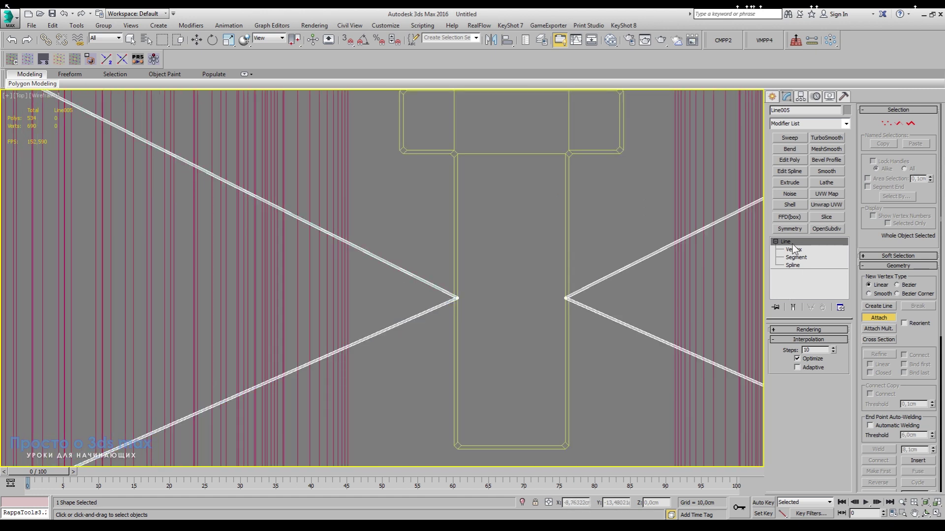
Select the four wire end vertices at the lampshade's upper rim corners.
scroll(386, 210, down, 8)
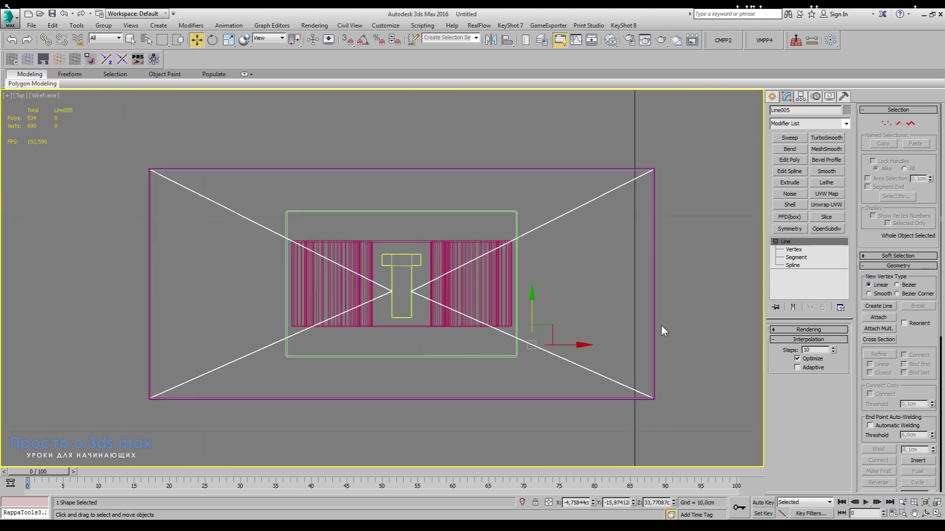
key(F3)
alt+middle_drag(381, 409, 388, 361)
scroll(388, 361, down, 3)
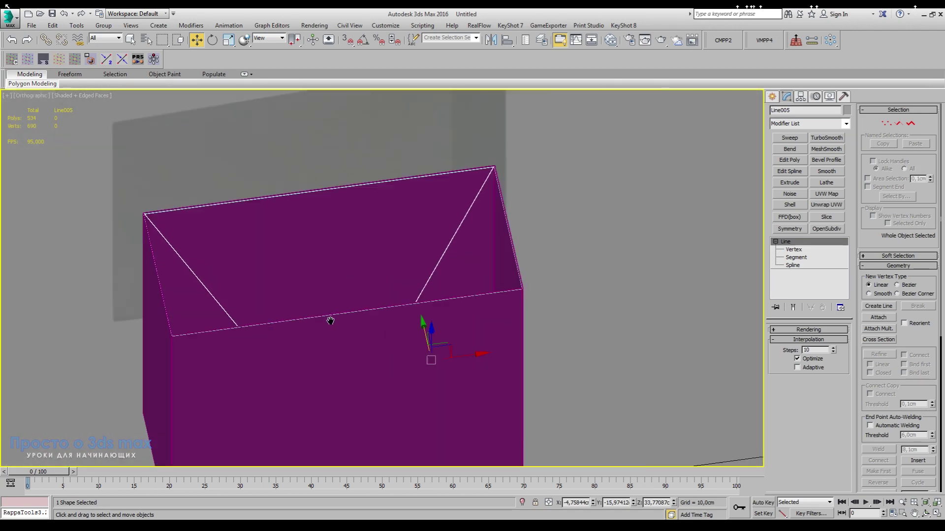
alt+middle_drag(331, 320, 437, 367)
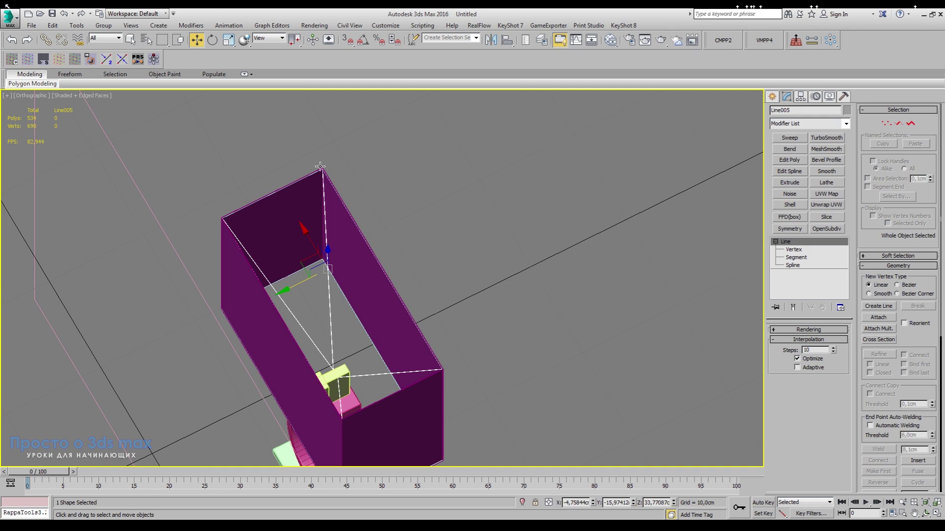
click(787, 250)
scroll(317, 169, up, 6)
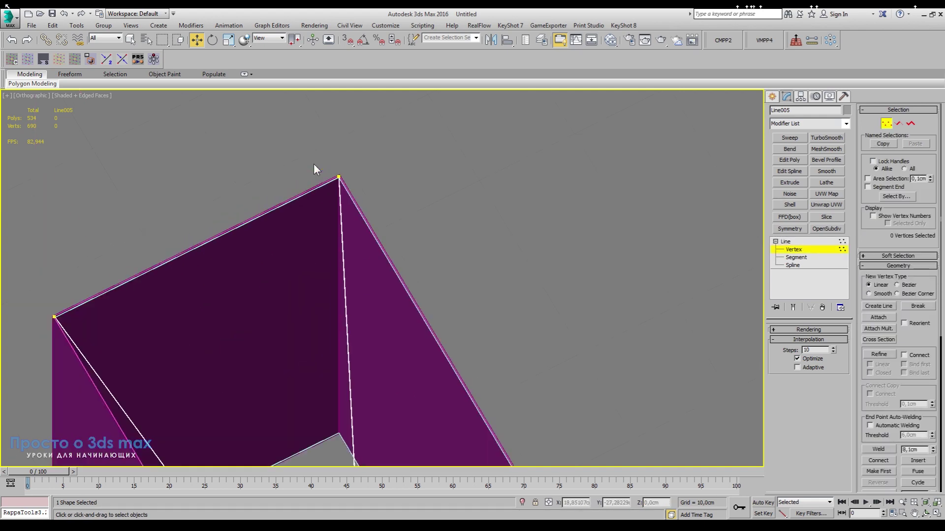
scroll(423, 176, down, 5)
alt+middle_drag(447, 171, 437, 217)
scroll(443, 216, down, 4)
alt+middle_drag(479, 373, 453, 333)
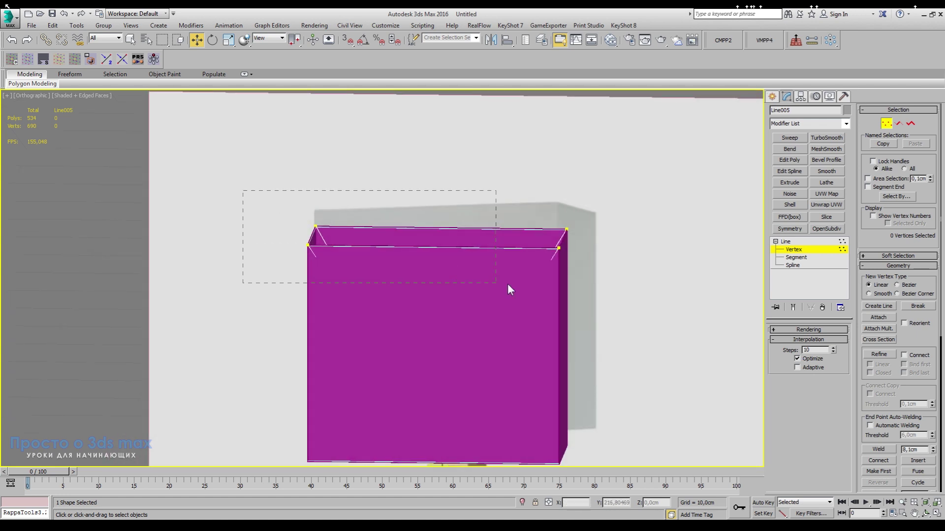
Move the four selected wire ends straight down to the lampshade's lower edge in the front view, using 3D snapping.
key(f)
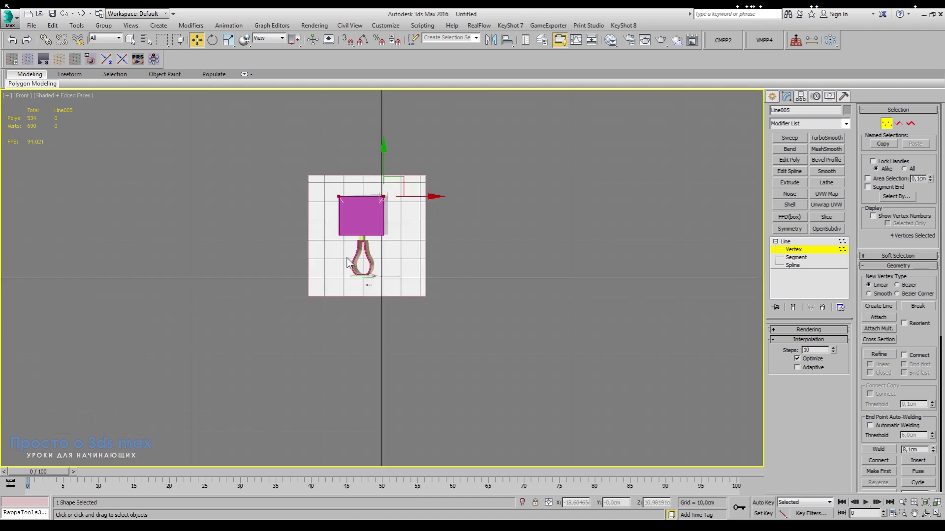
key(F3)
scroll(352, 216, up, 9)
scroll(352, 249, down, 2)
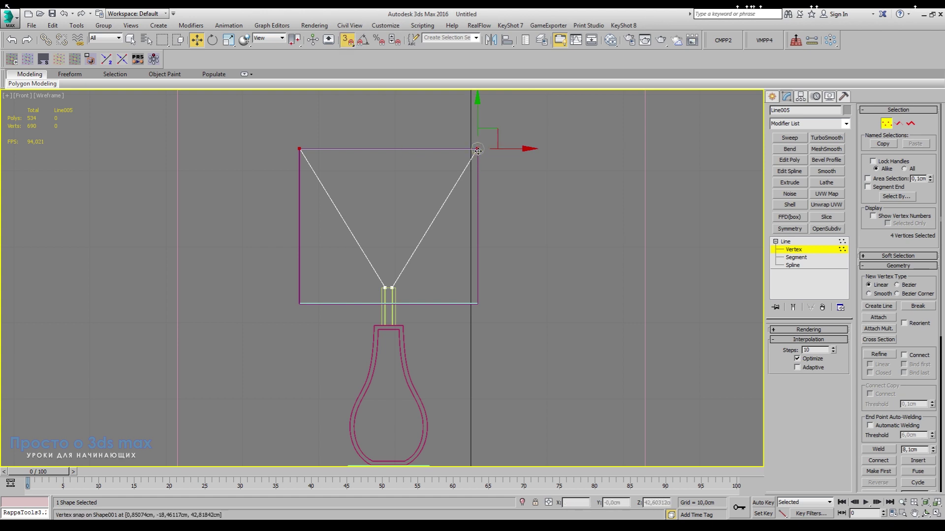
scroll(477, 152, up, 5)
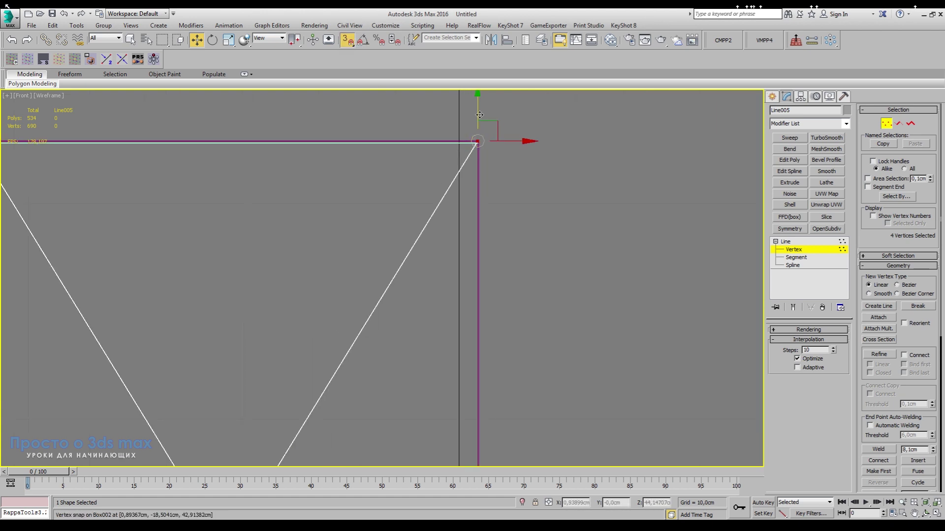
drag(478, 107, 516, 429)
right_click(516, 430)
middle_drag(516, 428, 512, 281)
scroll(511, 277, down, 2)
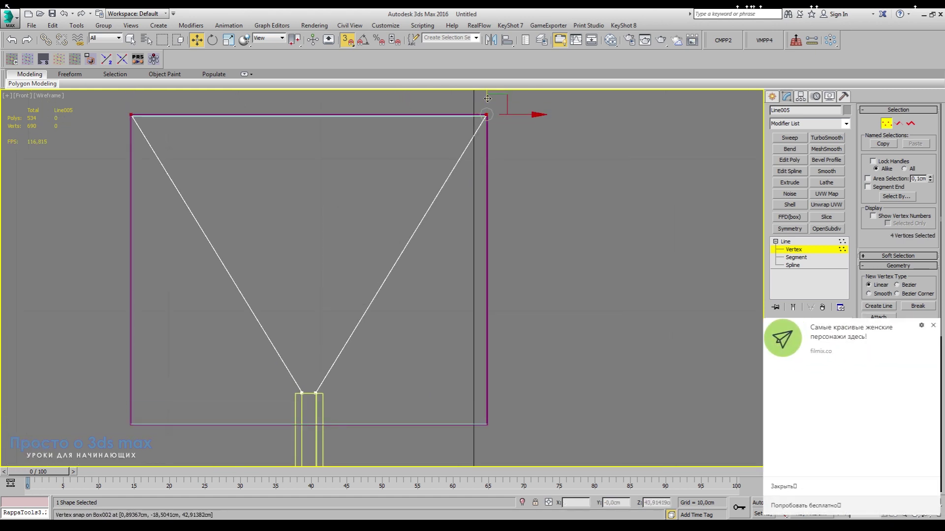
drag(484, 96, 480, 427)
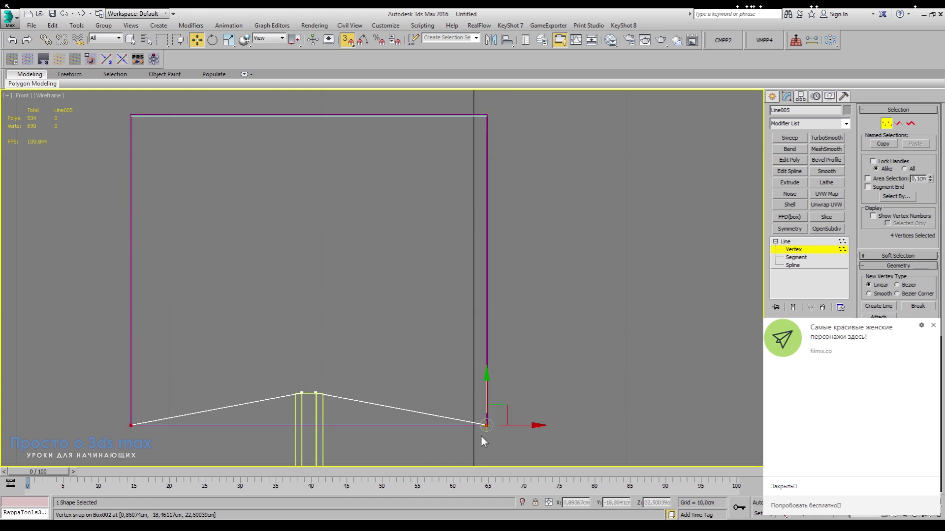
Raise the selected wire ends to the lower rim frame's height and check their fit at the left corner.
scroll(481, 436, up, 4)
scroll(500, 408, up, 6)
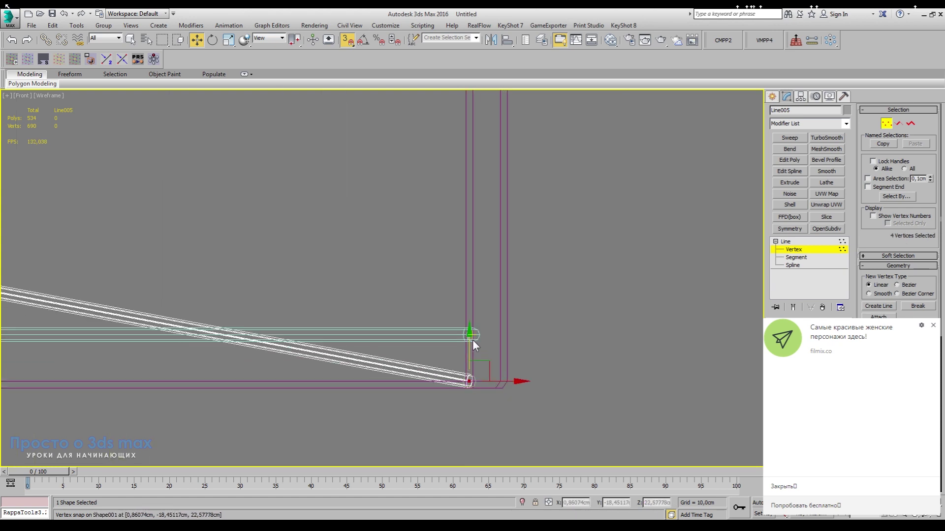
drag(469, 361, 470, 336)
scroll(634, 300, down, 4)
middle_drag(634, 300, 652, 327)
scroll(653, 328, down, 7)
scroll(150, 357, down, 1)
middle_drag(150, 357, 473, 354)
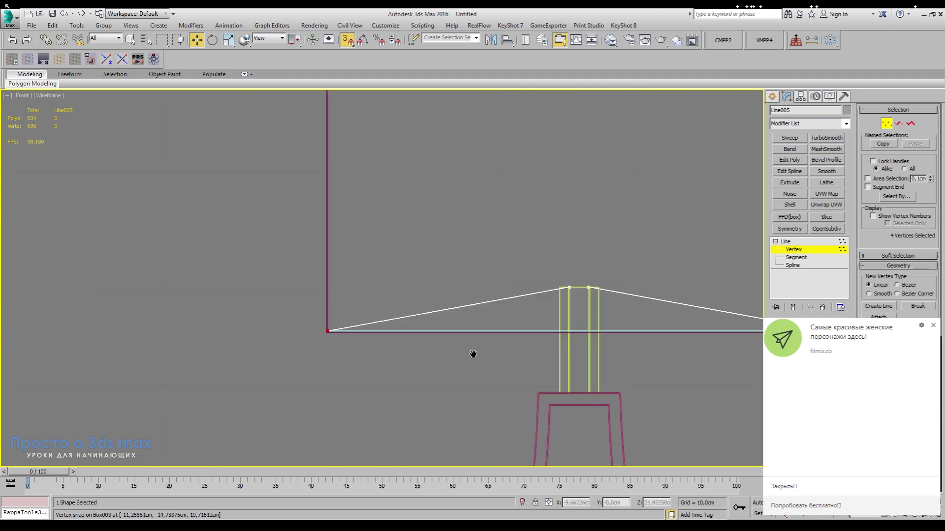
scroll(326, 334, up, 7)
drag(326, 333, 342, 308)
scroll(341, 309, up, 4)
scroll(335, 323, up, 5)
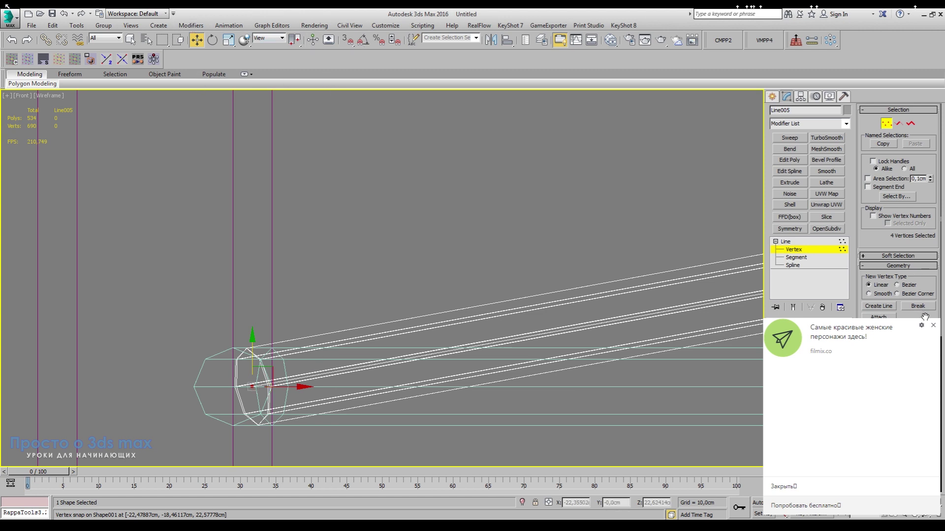
Leave vertex editing and examine in shaded 3D view how the wires meet the lower rim frame's corners.
click(933, 325)
click(801, 241)
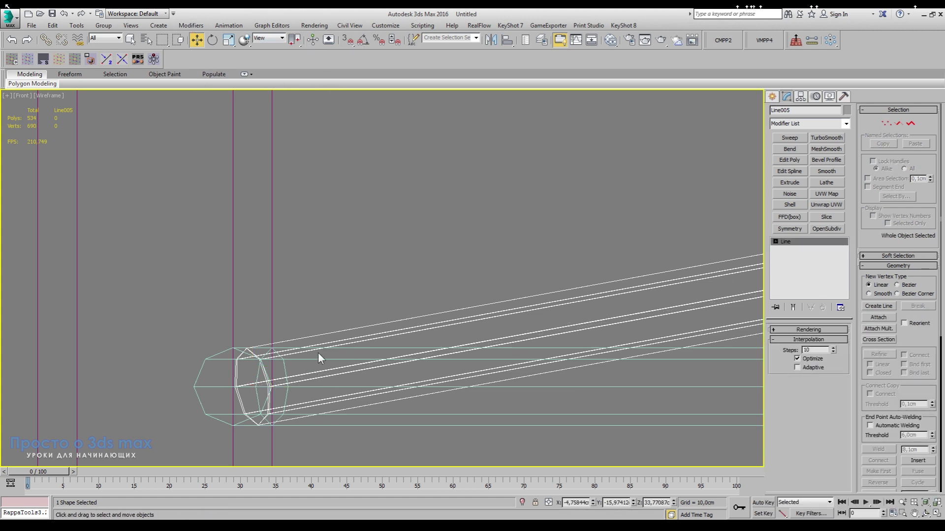
key(F3)
scroll(331, 314, down, 8)
mouse_move(331, 315)
middle_down()
mouse_move(242, 271)
mouse_move(317, 329)
mouse_move(363, 249)
mouse_move(380, 314)
mouse_move(325, 336)
middle_up()
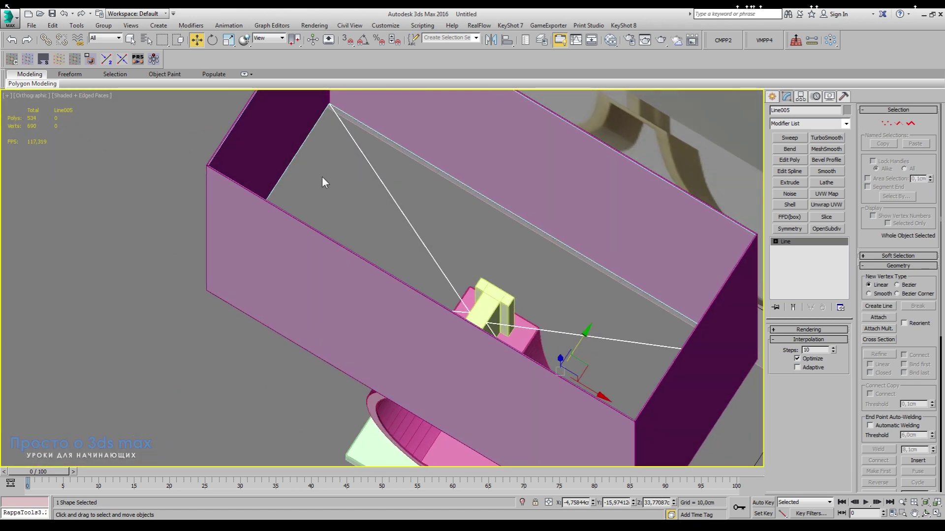
scroll(327, 101, up, 8)
middle_drag(344, 116, 418, 247)
scroll(418, 246, up, 7)
scroll(258, 246, down, 13)
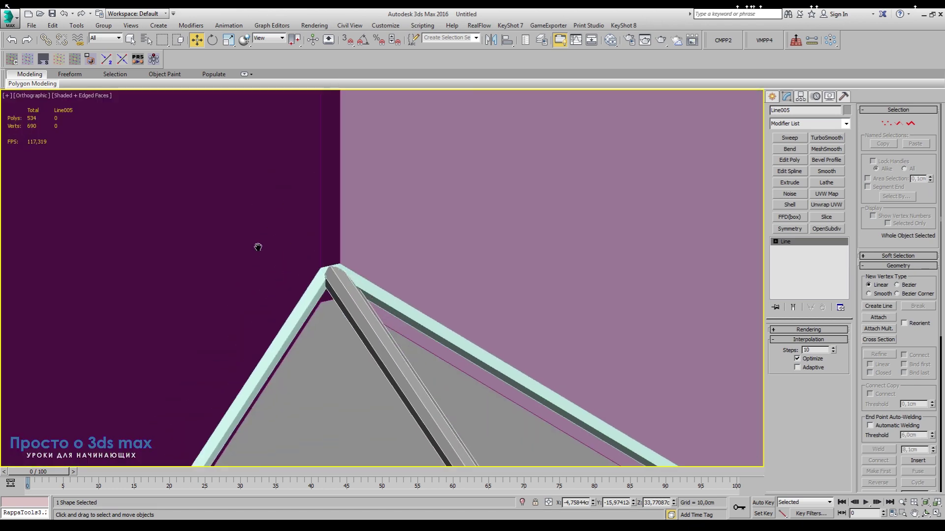
Attach the lampshade's rim frame lines to the support wires so they form one spline object.
alt+middle_drag(260, 214, 450, 300)
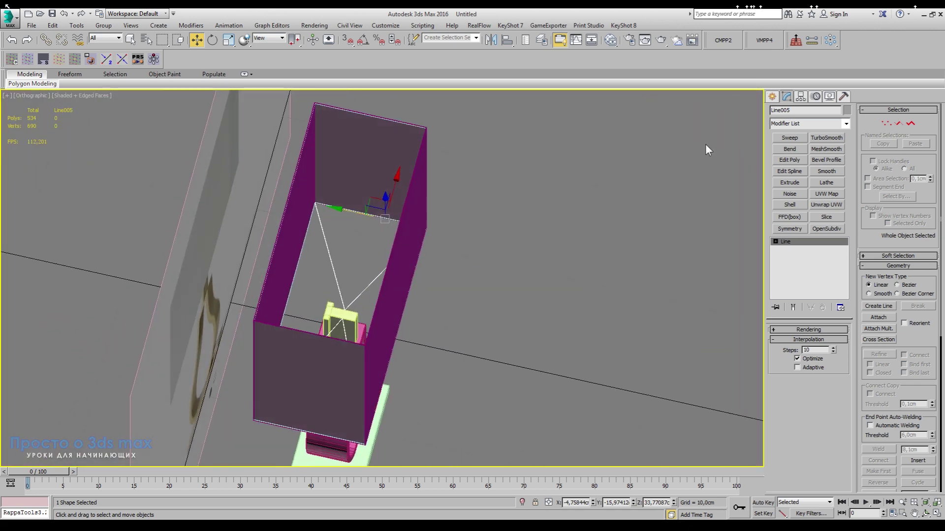
click(878, 317)
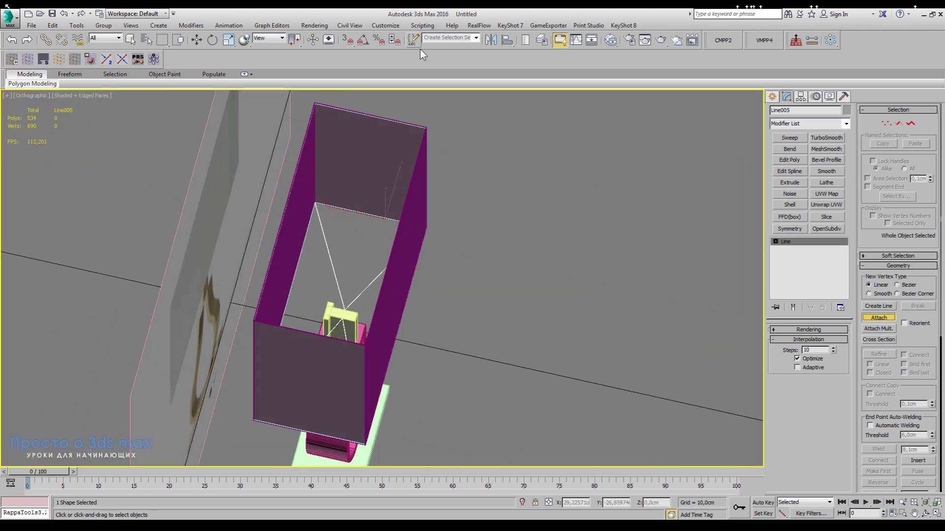
scroll(401, 126, up, 12)
click(461, 178)
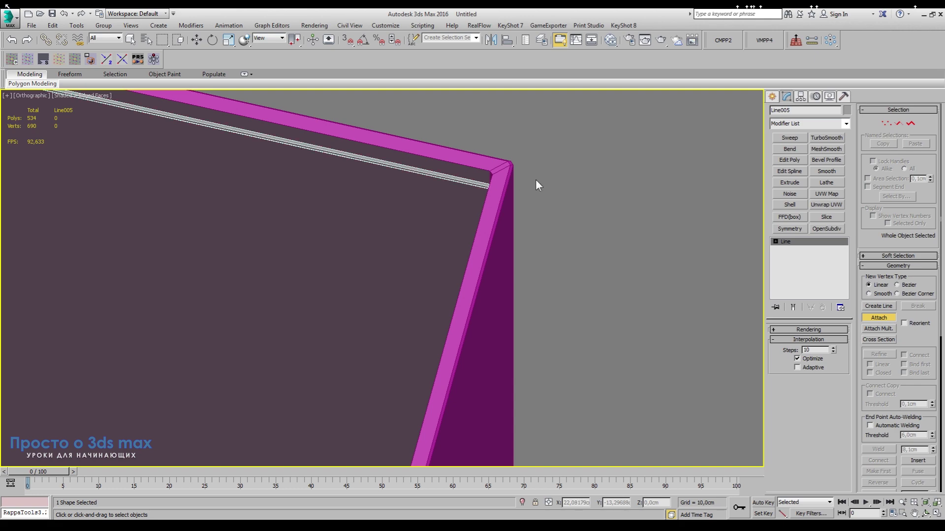
scroll(585, 165, down, 15)
alt+middle_drag(577, 224, 541, 169)
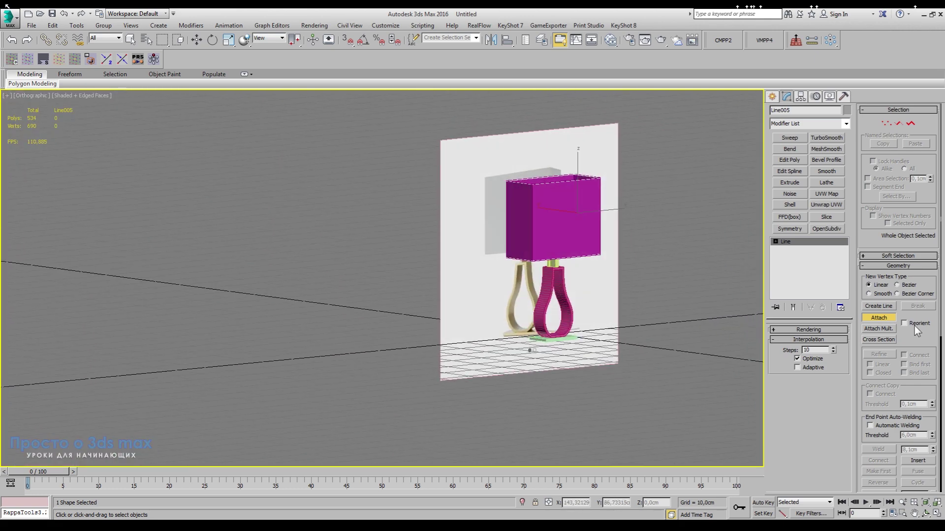
click(886, 318)
Hide the lampshade to expose the support wires and the post.
click(559, 220)
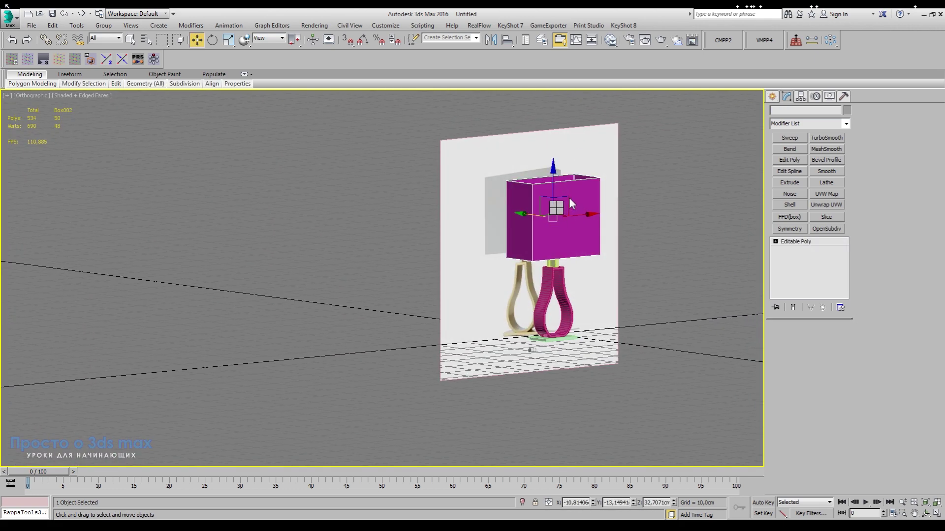
key(Delete)
middle_drag(578, 190, 482, 316)
alt+middle_drag(490, 254, 482, 277)
scroll(482, 276, down, 6)
key(z)
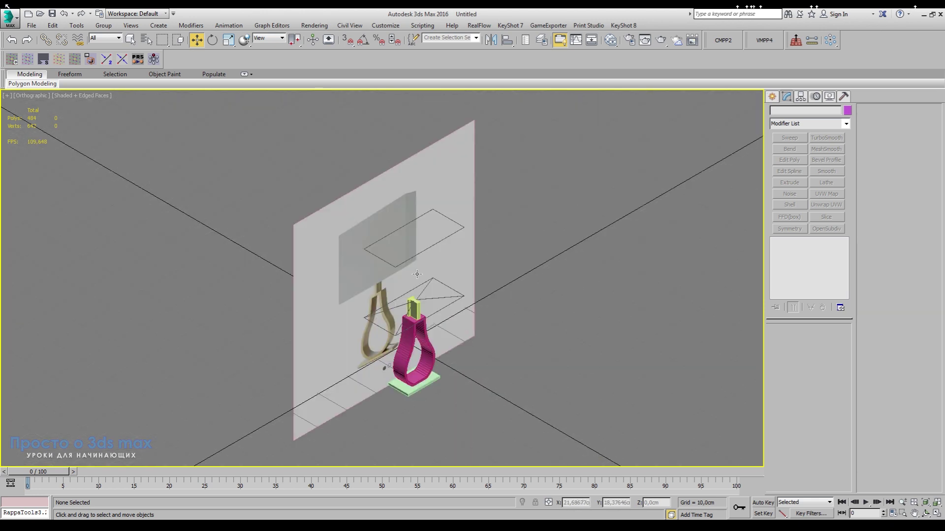
Select the four inner wire end vertices at the post and lower them slightly below the post's top face.
scroll(417, 272, up, 5)
click(423, 196)
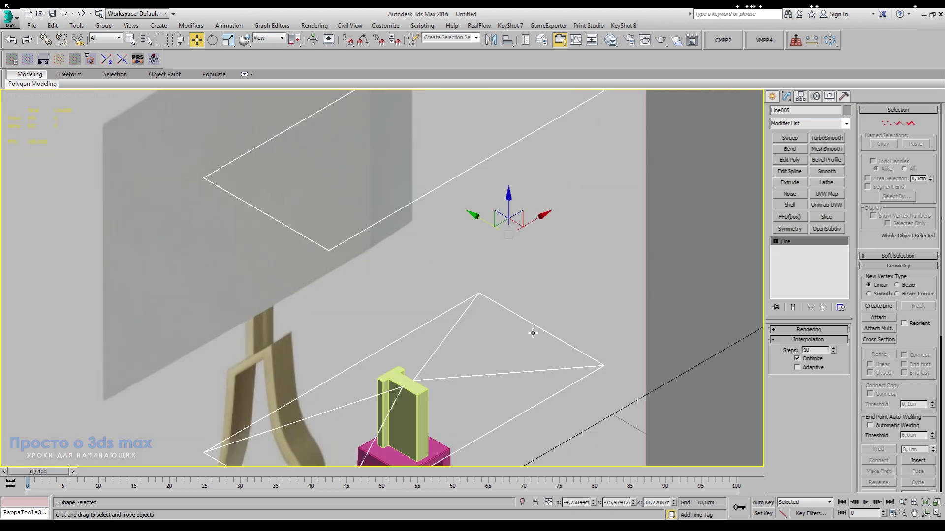
alt+middle_drag(548, 363, 516, 362)
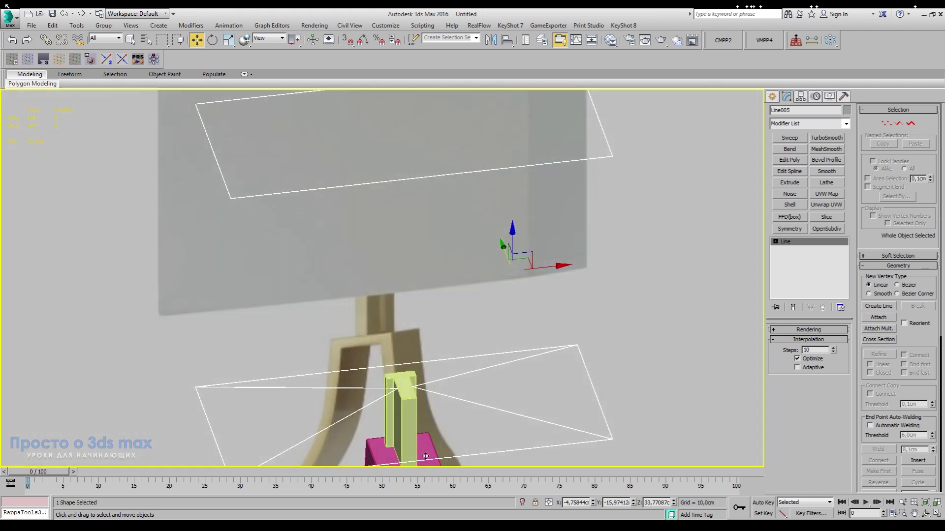
middle_drag(417, 421, 422, 341)
scroll(407, 228, up, 8)
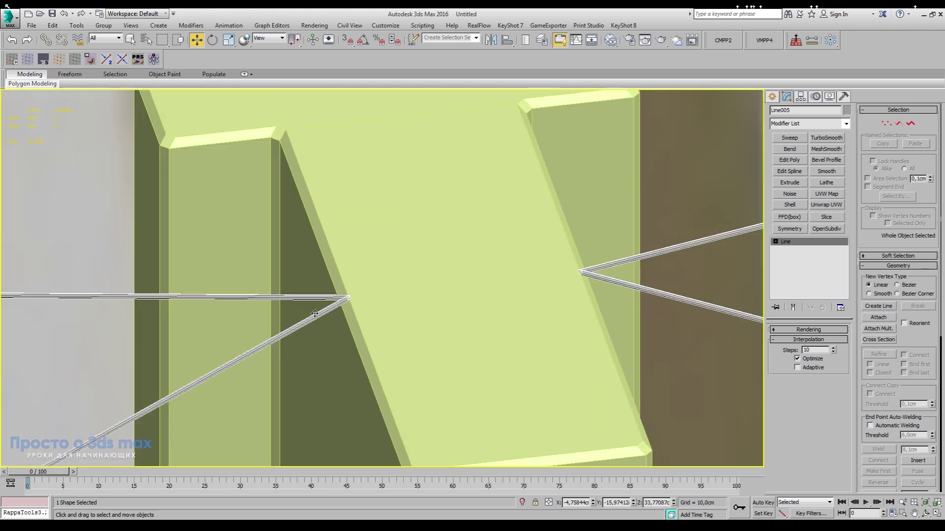
click(776, 242)
click(792, 250)
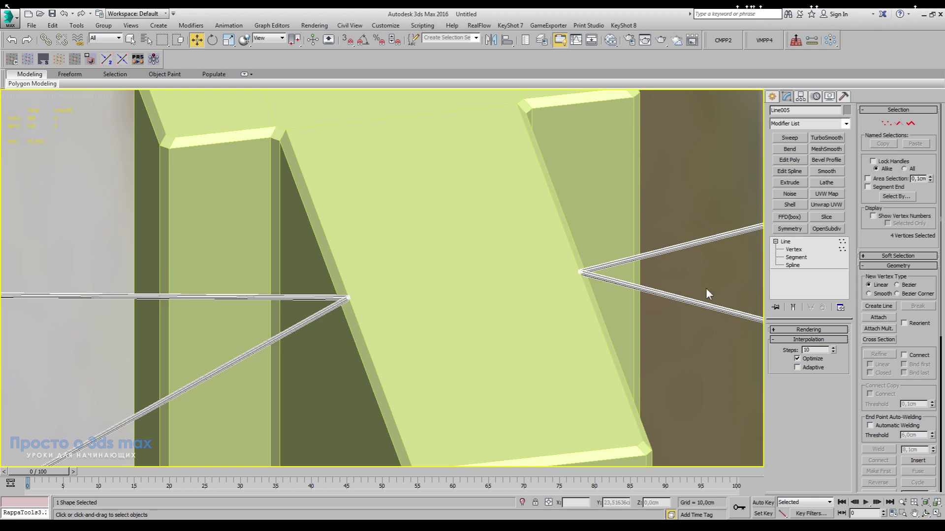
ctrl+drag(352, 315, 335, 321)
scroll(393, 321, down, 4)
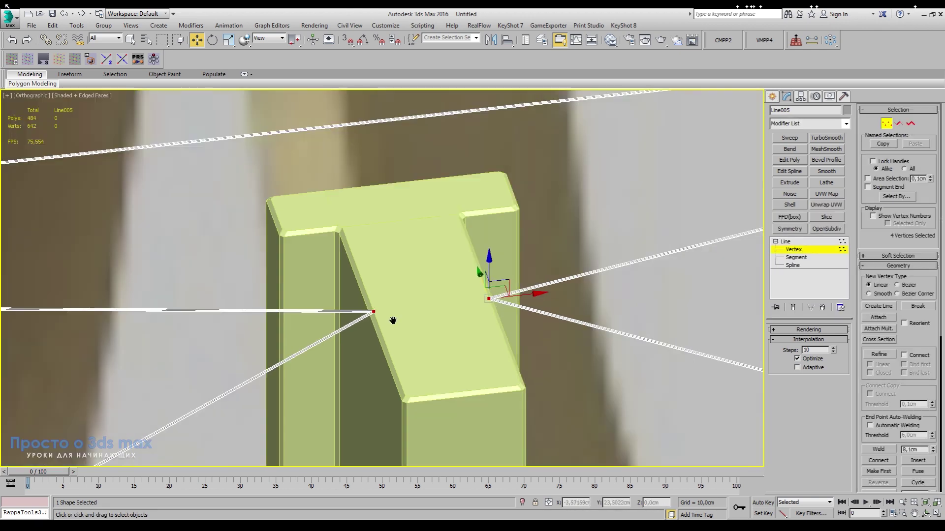
alt+middle_drag(393, 320, 358, 303)
drag(373, 266, 375, 316)
Move the left pair of inner wire ends along X into the post.
scroll(393, 288, down, 5)
alt+middle_drag(394, 288, 415, 362)
scroll(389, 323, up, 6)
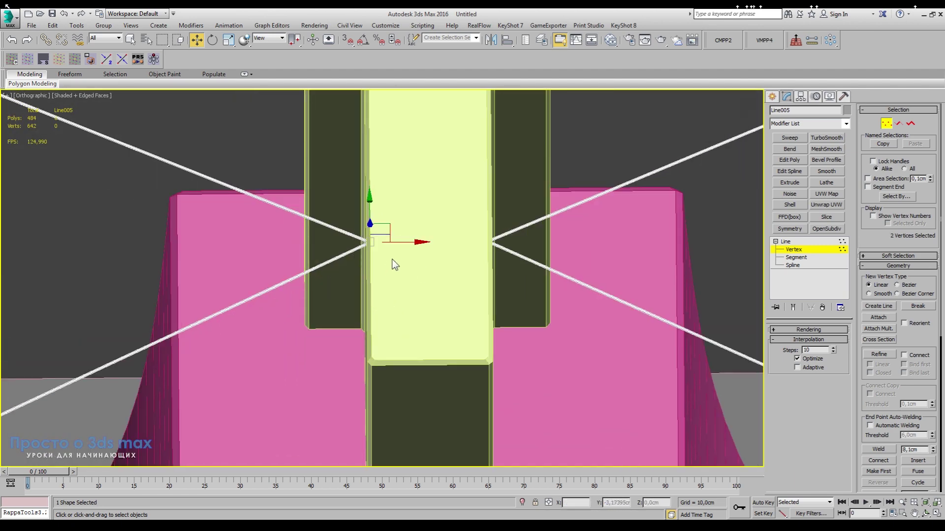
drag(400, 242, 445, 264)
Adjust the inner wire ends along X in the wireframe top view until both pairs nearly meet at the post's centre.
key(t)
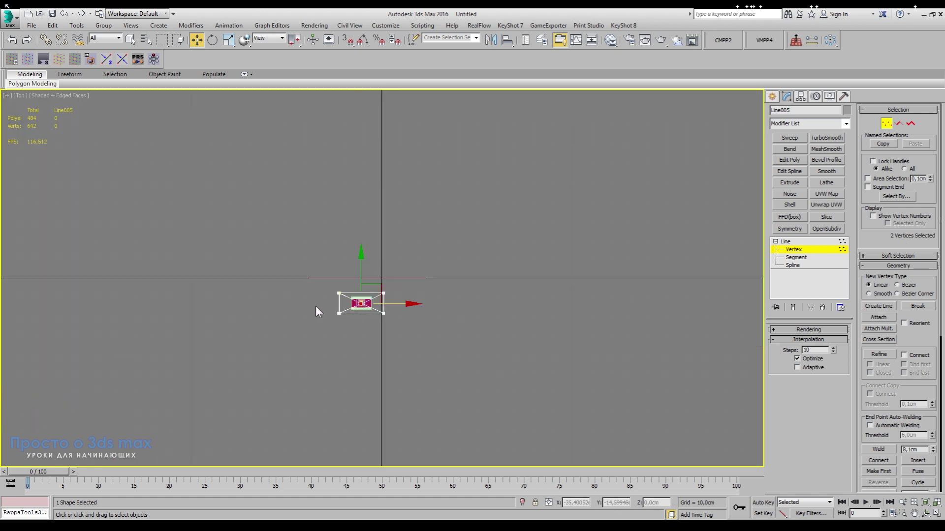
scroll(374, 305, up, 8)
key(F3)
scroll(432, 299, up, 2)
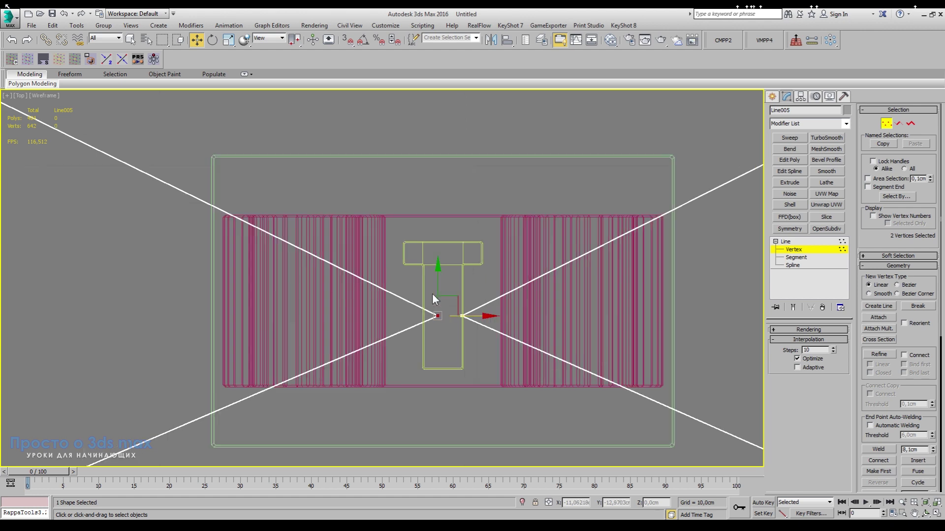
scroll(432, 294, up, 5)
mouse_move(487, 383)
mouse_down()
mouse_move(542, 382)
mouse_move(496, 382)
mouse_up()
scroll(467, 240, down, 4)
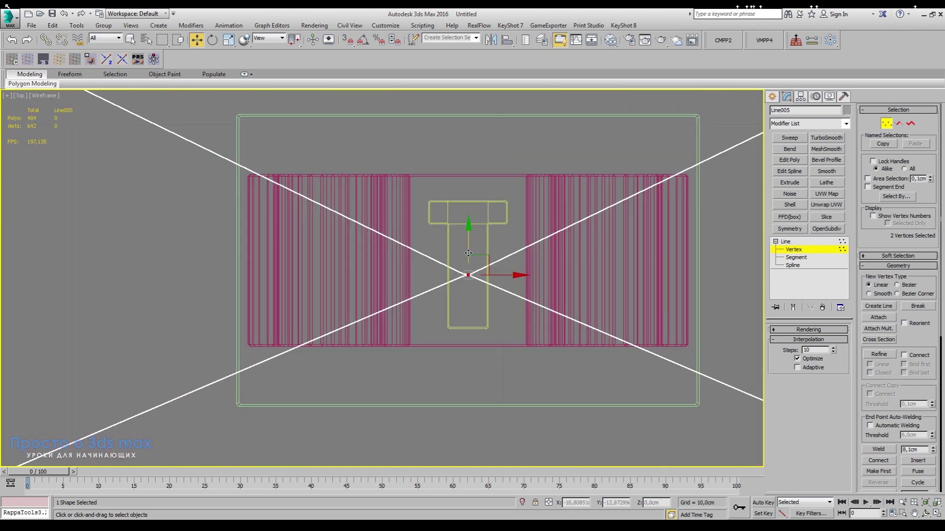
scroll(467, 246, up, 3)
click(776, 243)
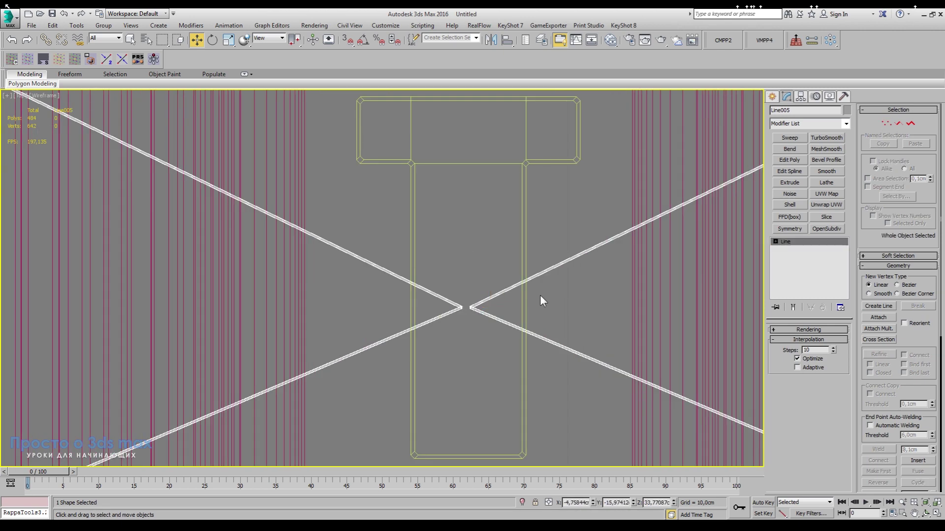
Return to a shaded 3D view and unhide the lampshade.
key(F3)
scroll(436, 282, down, 10)
mouse_move(435, 314)
alt+middle_down()
mouse_move(531, 243)
mouse_move(426, 337)
alt+middle_up()
alt+middle_drag(482, 321, 453, 320)
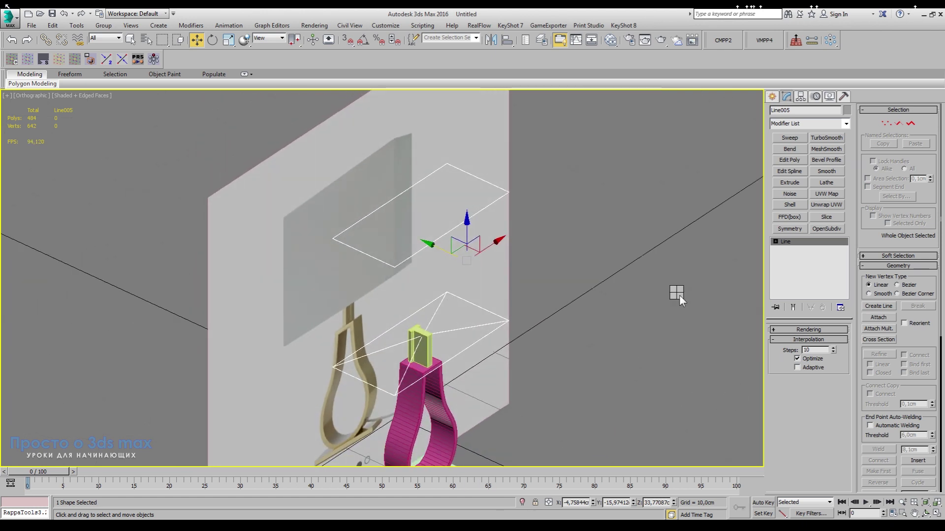
click(691, 249)
Delete the reference image plane behind the lamp.
mouse_move(443, 325)
alt+middle_down()
mouse_move(445, 336)
mouse_move(510, 344)
mouse_move(368, 360)
mouse_move(377, 327)
mouse_move(435, 323)
alt+middle_up()
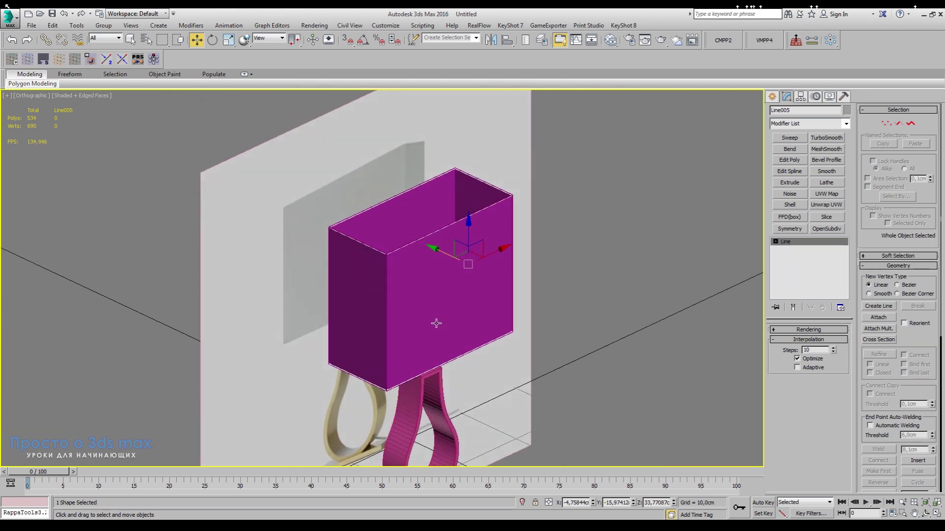
click(286, 268)
key(Delete)
scroll(371, 251, down, 4)
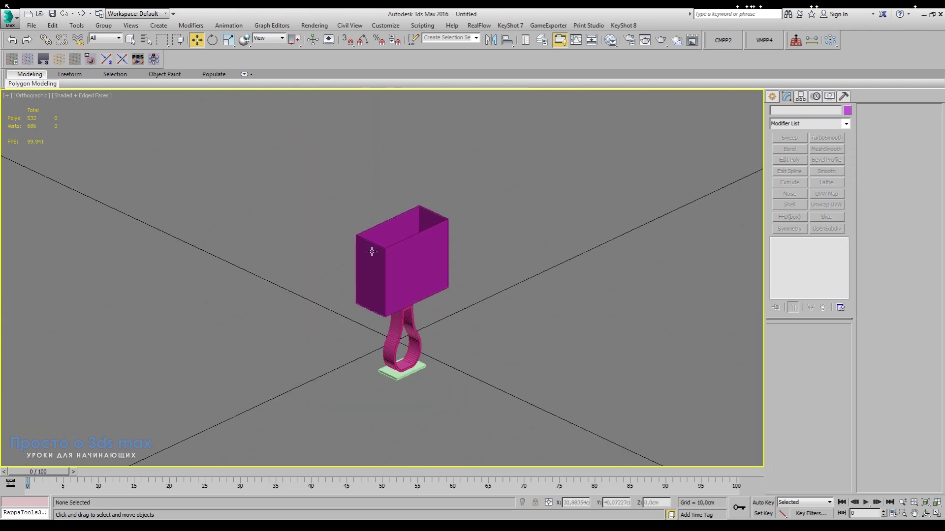
Examine the lamp's curved body, base plate and lampshade from several angles, selecting the body and the base plate in turn.
alt+middle_drag(371, 251, 393, 297)
scroll(383, 333, up, 5)
middle_drag(382, 374, 399, 325)
click(399, 326)
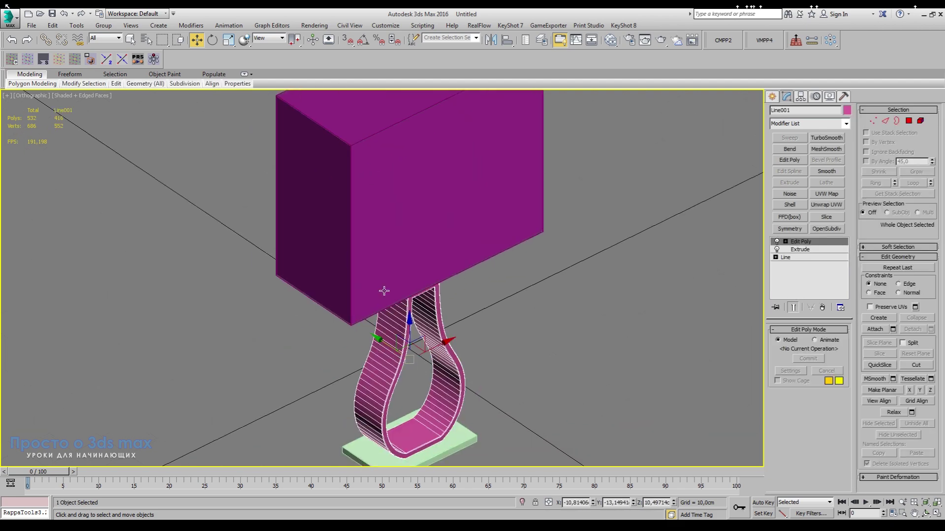
scroll(512, 328, down, 3)
alt+middle_drag(486, 369, 562, 354)
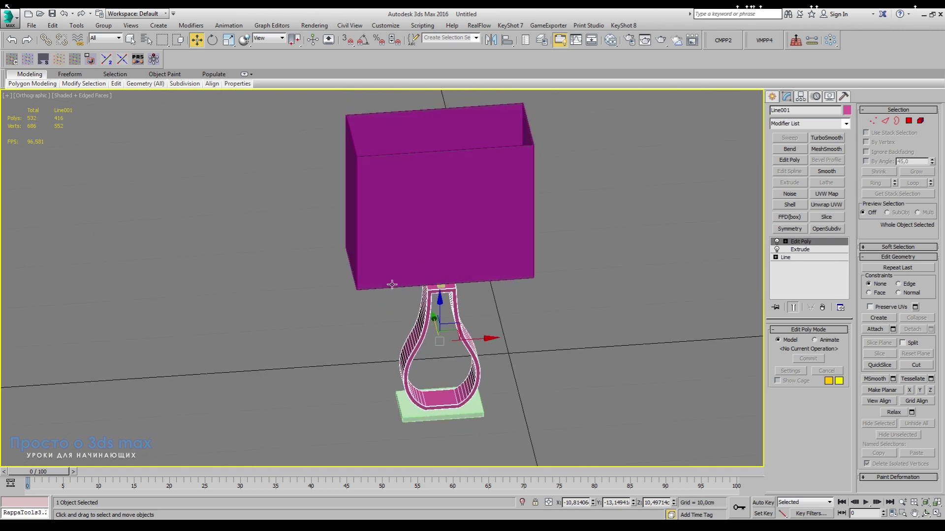
middle_drag(426, 443, 456, 416)
scroll(447, 407, up, 5)
click(462, 430)
middle_drag(517, 413, 458, 399)
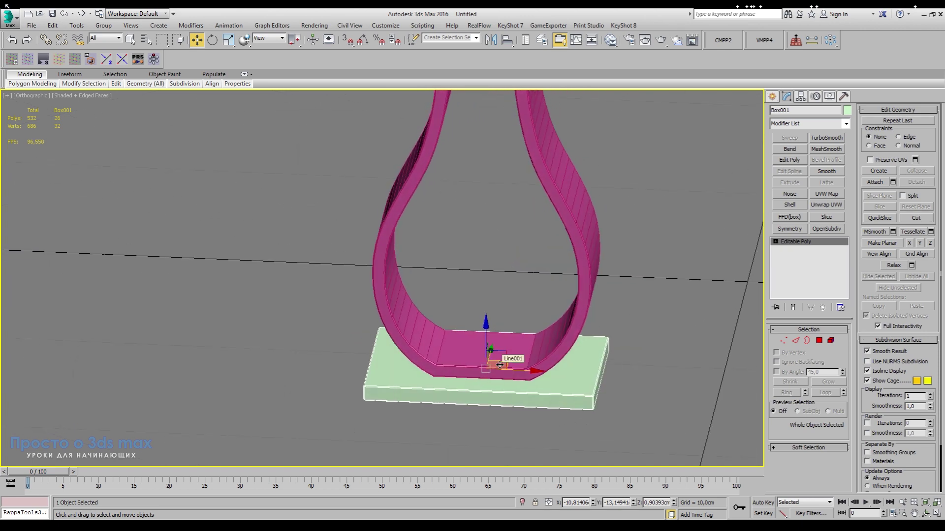
middle_drag(595, 296, 564, 327)
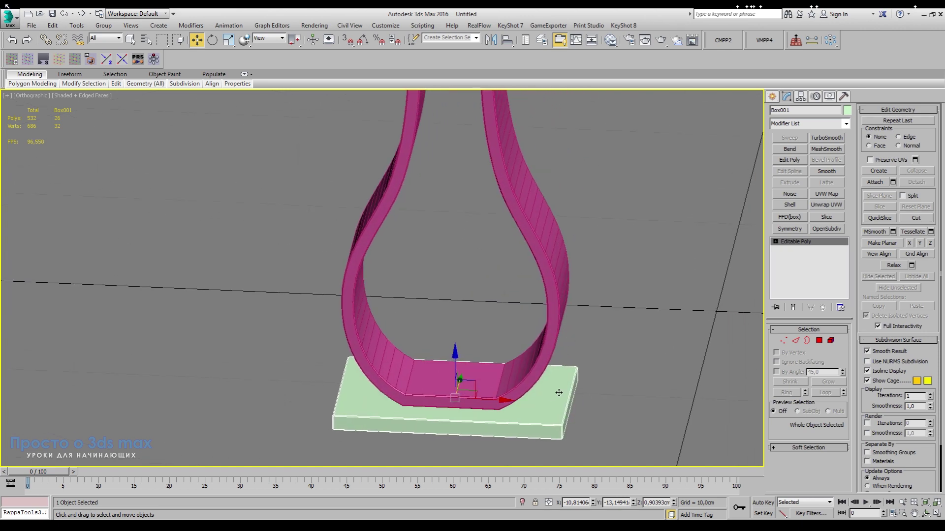
middle_drag(558, 396, 525, 325)
scroll(526, 286, down, 2)
middle_drag(405, 212, 424, 289)
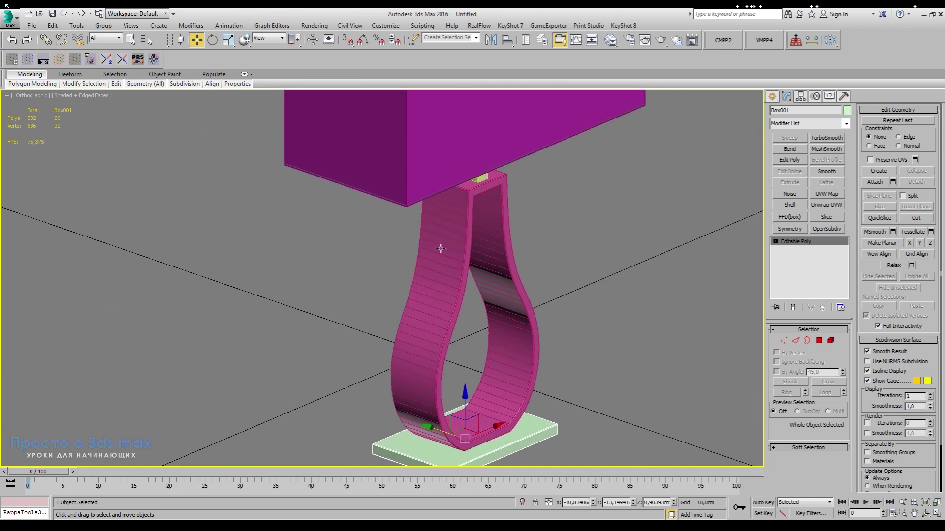
scroll(440, 251, down, 2)
middle_drag(450, 337, 480, 248)
scroll(477, 368, up, 5)
scroll(475, 293, down, 5)
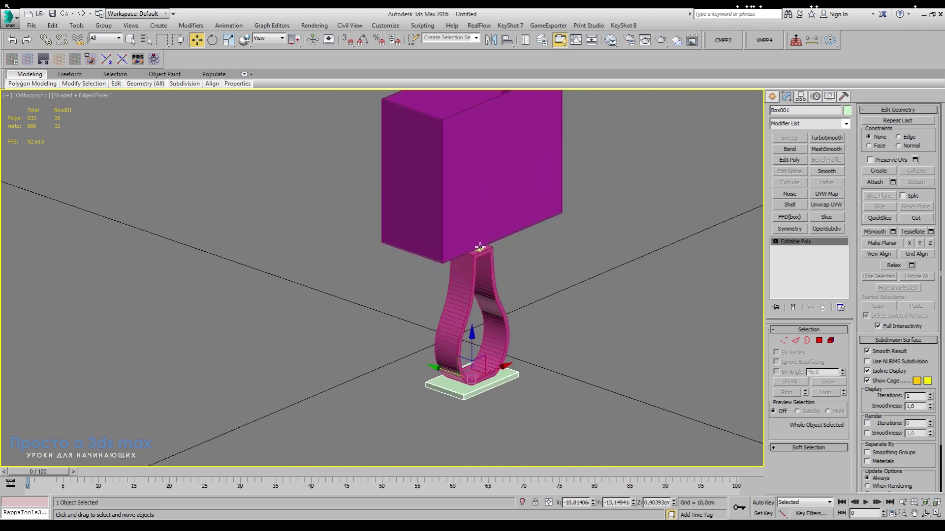
Collapse the curved body's entire modifier stack into an Editable Poly.
click(468, 312)
right_click(807, 244)
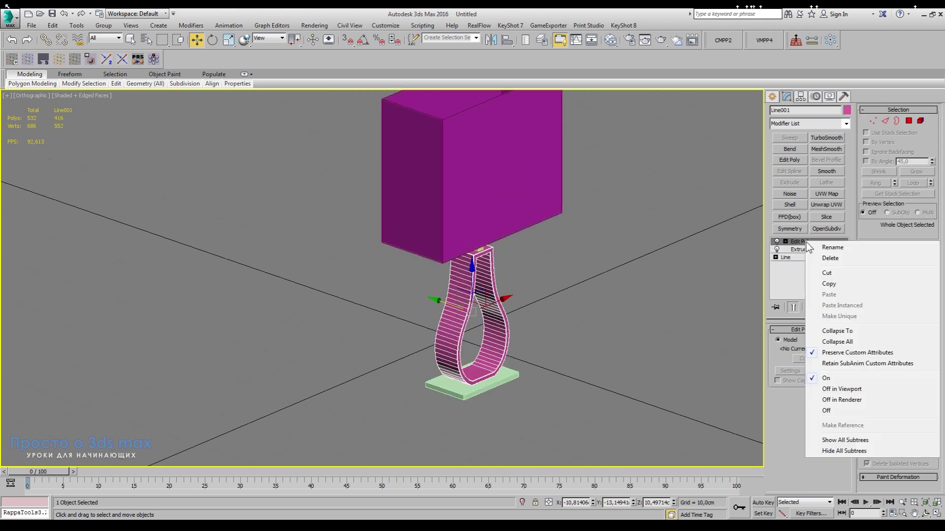
click(837, 342)
click(518, 298)
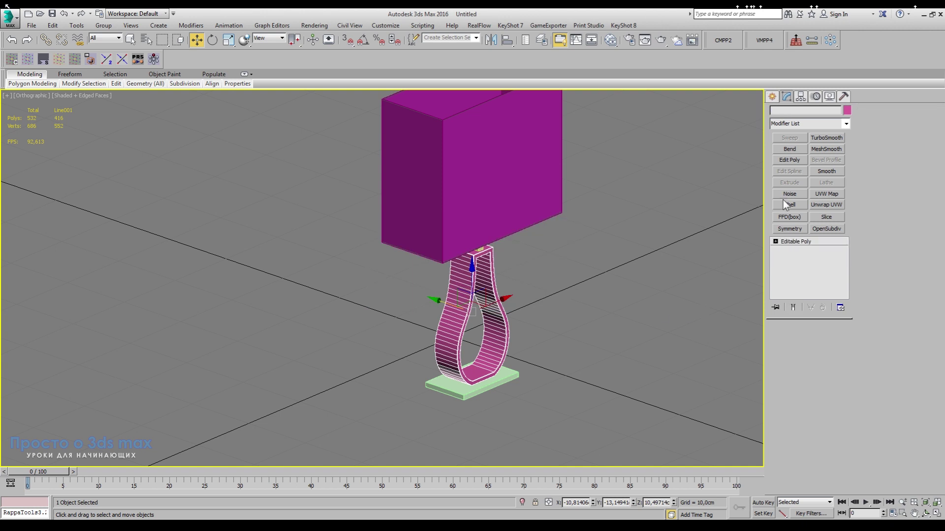
Check the object types of the base plate, curved body, lampshade and post by selecting each one in turn.
click(489, 388)
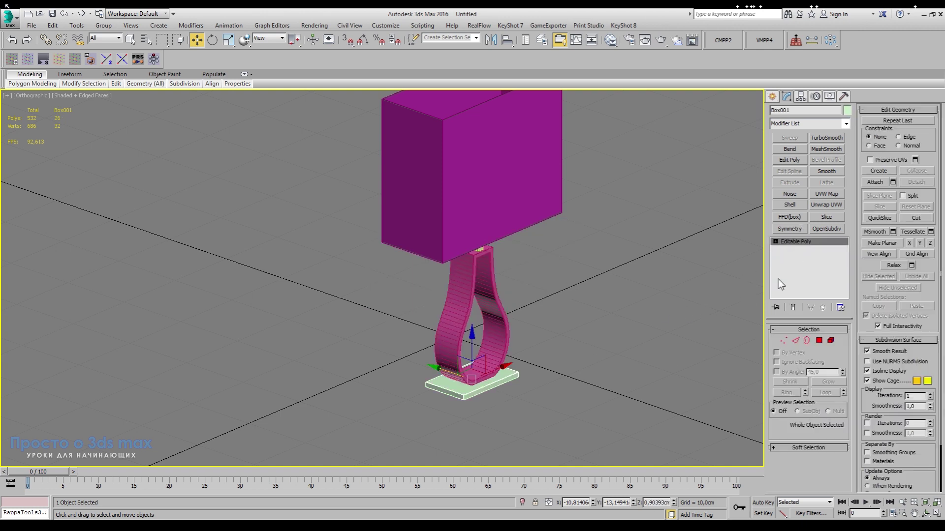
click(466, 302)
click(473, 239)
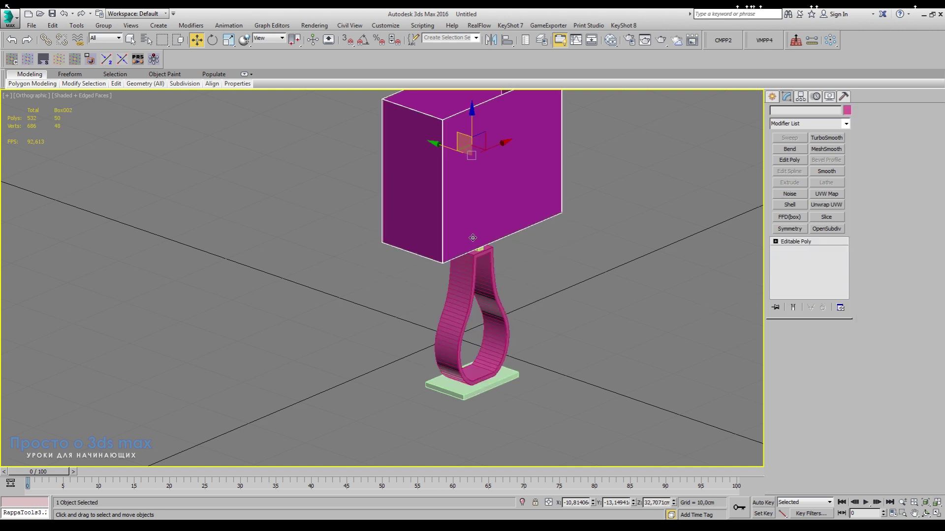
scroll(450, 238, up, 3)
click(527, 268)
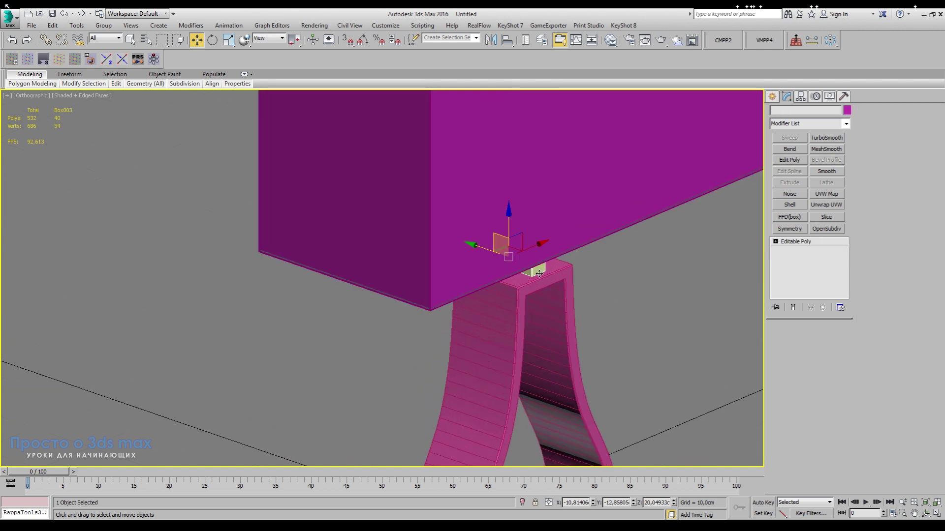
scroll(521, 281, down, 3)
middle_drag(521, 281, 503, 315)
scroll(540, 148, up, 5)
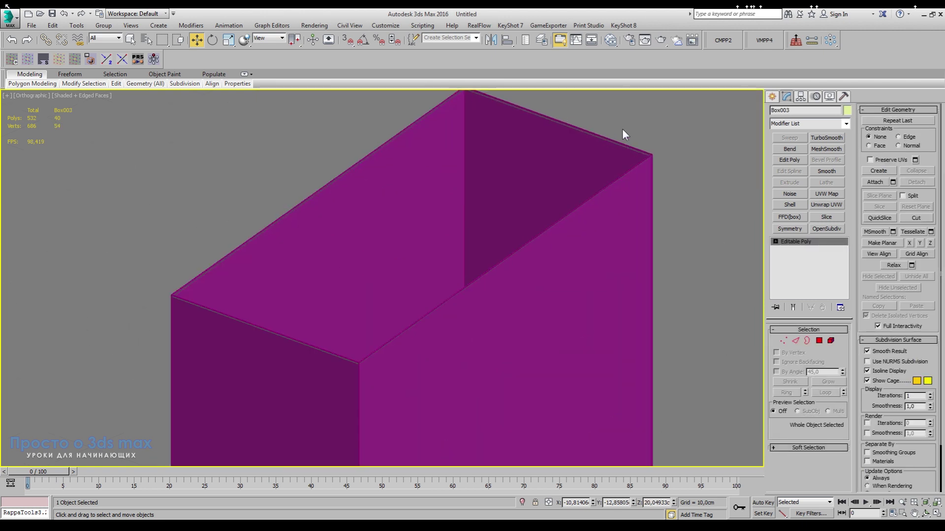
Convert the combined rim frame and support wire spline to an Editable Poly.
click(599, 139)
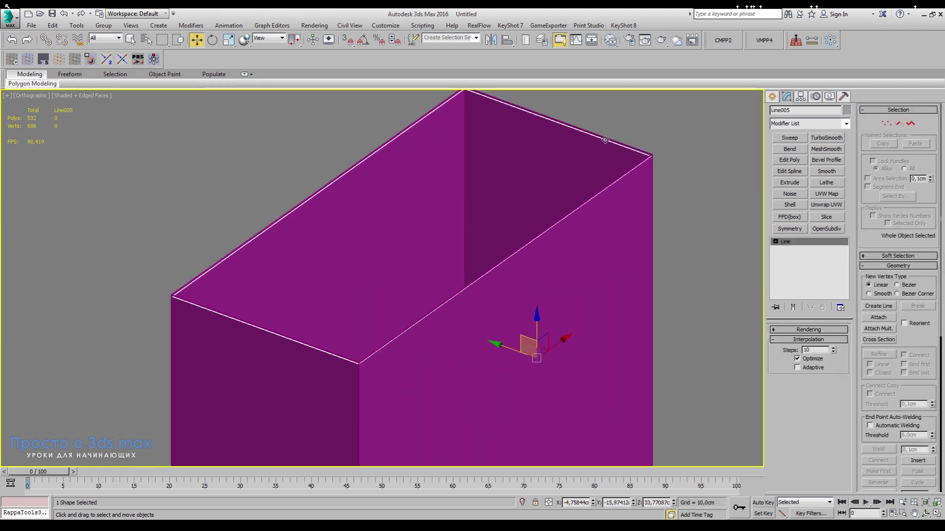
right_click(796, 241)
click(836, 328)
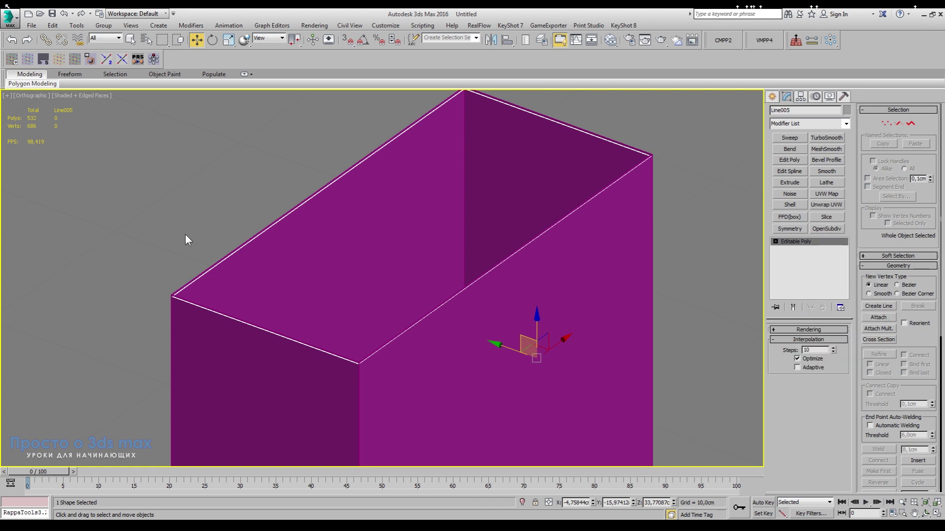
scroll(258, 190, down, 8)
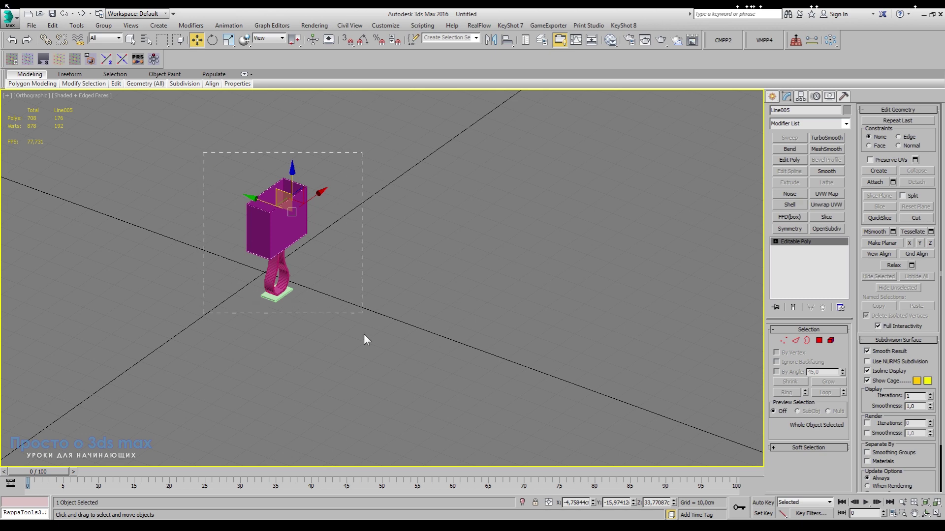
Region-select all lamp parts, examine the assembled lamp up close, and select only the lampshade.
drag(364, 335, 365, 341)
scroll(292, 217, up, 8)
middle_drag(292, 220, 369, 294)
scroll(387, 310, down, 2)
middle_drag(363, 338, 387, 290)
alt+middle_drag(380, 368, 398, 337)
click(410, 348)
click(530, 258)
click(328, 232)
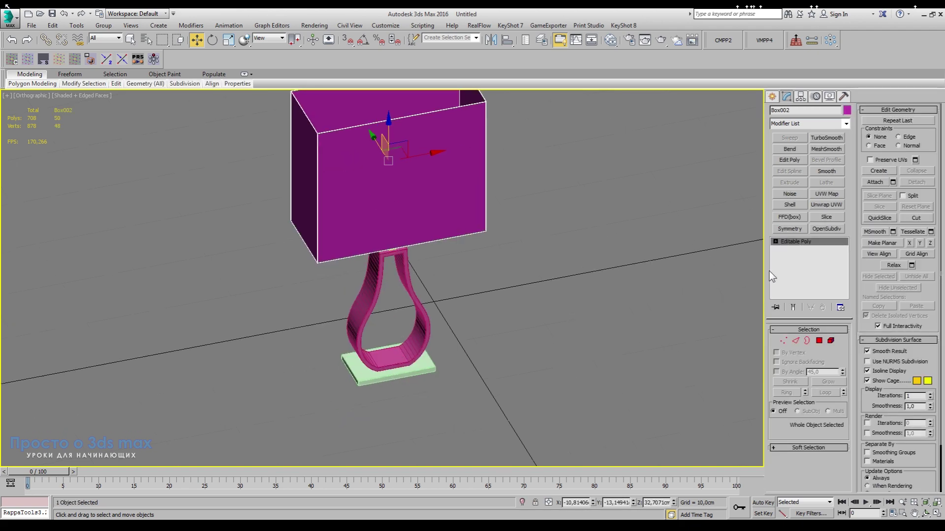